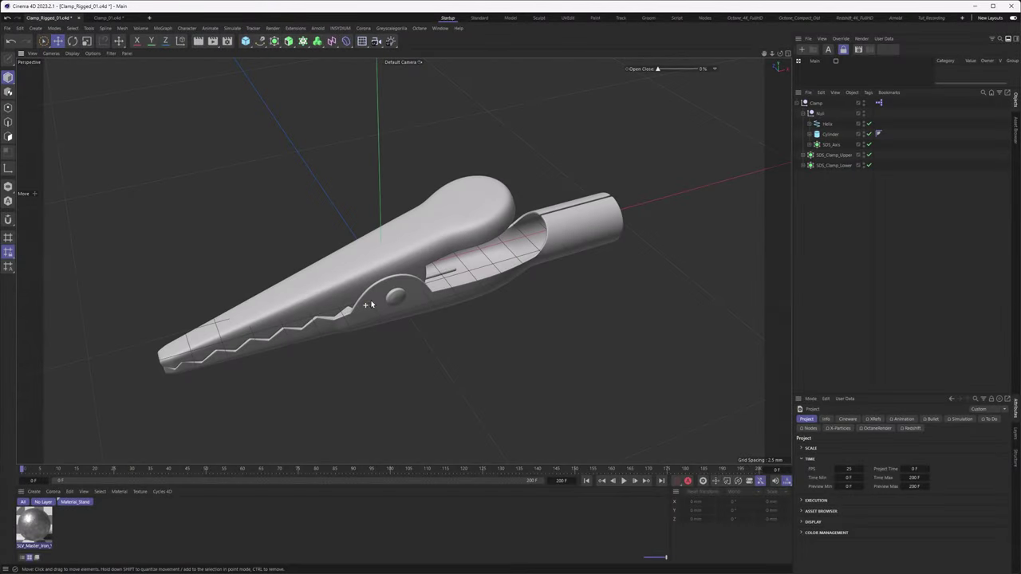
# Step: Examine the finished rigged clamp from several sides, including its inner spring, and try its Open Close slider
pyautogui.keyDown('alt'); pyautogui.moveTo(367, 303); pyautogui.dragTo(405, 307); pyautogui.keyUp('alt')
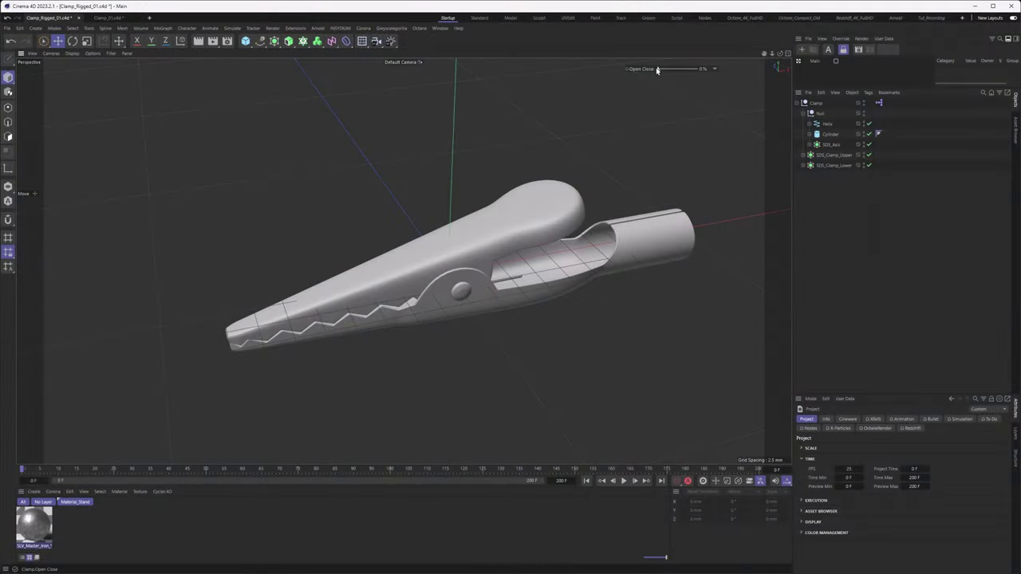
pyautogui.moveTo(661, 69)
pyautogui.mouseDown()
pyautogui.moveTo(700, 71)
pyautogui.moveTo(647, 69)
pyautogui.mouseUp()
pyautogui.keyDown('alt'); pyautogui.moveTo(494, 260); pyautogui.dragTo(394, 289); pyautogui.keyUp('alt')
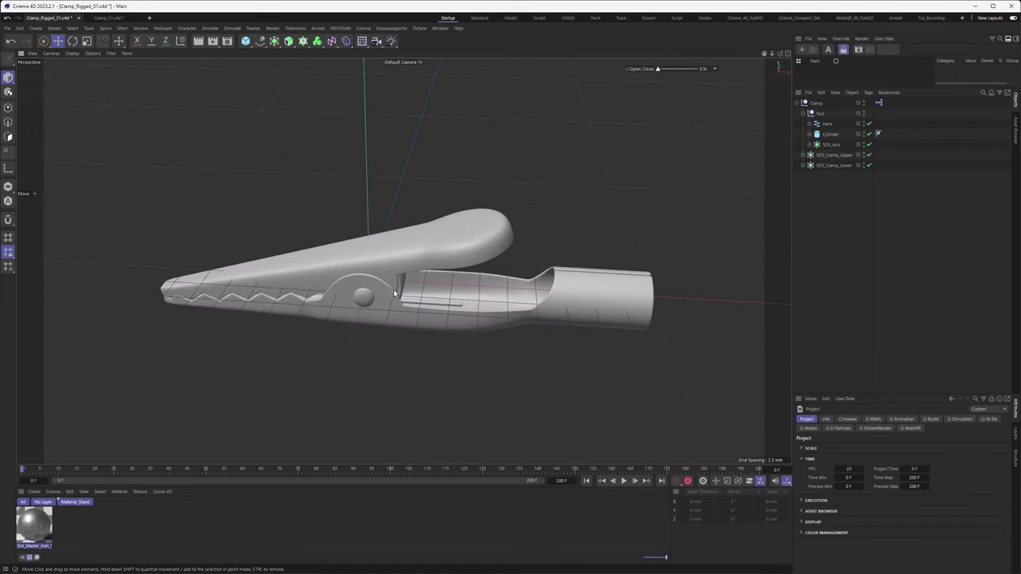
pyautogui.keyDown('alt'); pyautogui.moveTo(399, 286); pyautogui.dragTo(440, 256, button='right'); pyautogui.keyUp('alt')
pyautogui.keyDown('alt'); pyautogui.moveTo(441, 256); pyautogui.dragTo(385, 220); pyautogui.keyUp('alt')
pyautogui.keyDown('alt'); pyautogui.moveTo(385, 220); pyautogui.dragTo(401, 270, button='middle'); pyautogui.keyUp('alt')
pyautogui.keyDown('alt'); pyautogui.moveTo(400, 269); pyautogui.dragTo(343, 243); pyautogui.keyUp('alt')
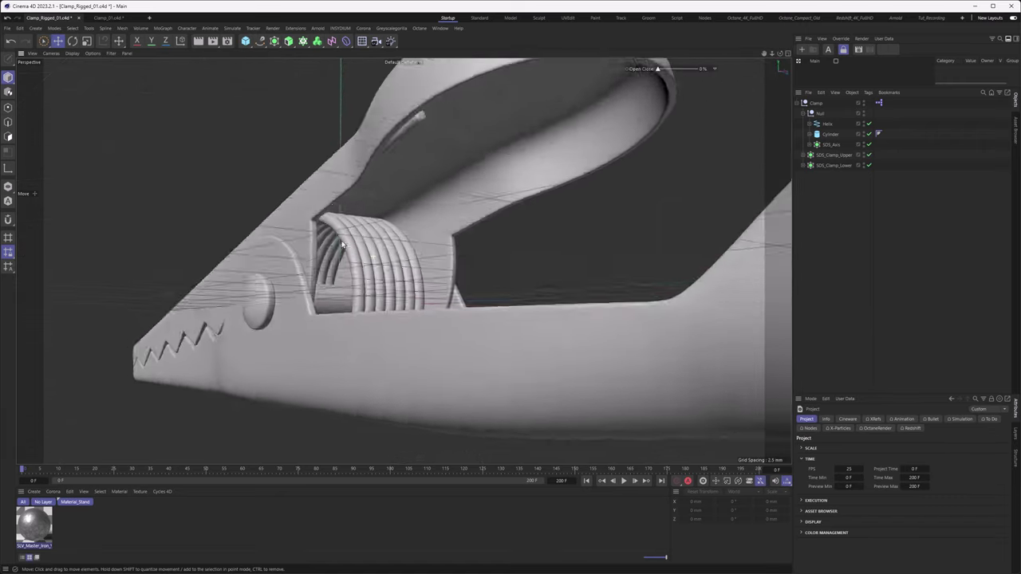
pyautogui.scroll(-5, 343, 244)
pyautogui.moveTo(659, 68)
pyautogui.mouseDown()
pyautogui.moveTo(705, 77)
pyautogui.moveTo(659, 69)
pyautogui.mouseUp()
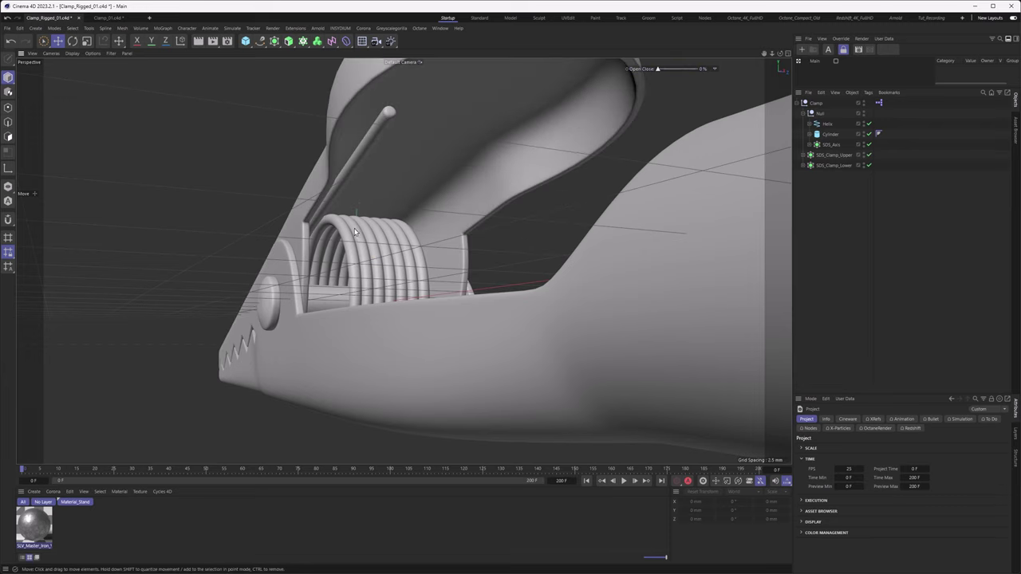
pyautogui.keyDown('alt'); pyautogui.moveTo(355, 232); pyautogui.dragTo(383, 279); pyautogui.keyUp('alt')
pyautogui.keyDown('alt'); pyautogui.moveTo(383, 279); pyautogui.dragTo(340, 267, button='right'); pyautogui.keyUp('alt')
pyautogui.keyDown('alt'); pyautogui.moveTo(340, 266); pyautogui.dragTo(344, 255); pyautogui.keyUp('alt')
pyautogui.keyDown('alt'); pyautogui.moveTo(345, 254); pyautogui.dragTo(429, 231, button='middle'); pyautogui.keyUp('alt')
pyautogui.keyDown('alt'); pyautogui.moveTo(429, 231); pyautogui.dragTo(402, 239, button='right'); pyautogui.keyUp('alt')
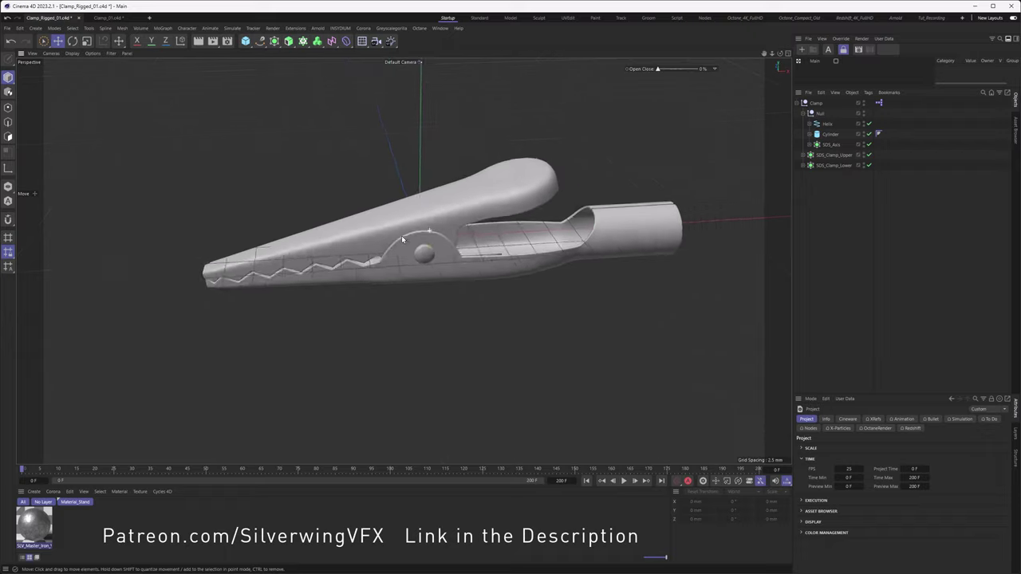
pyautogui.moveTo(402, 236)
pyautogui.keyDown('alt'); pyautogui.mouseDown()
pyautogui.moveTo(424, 218)
pyautogui.moveTo(377, 250)
pyautogui.mouseUp(); pyautogui.keyUp('alt')
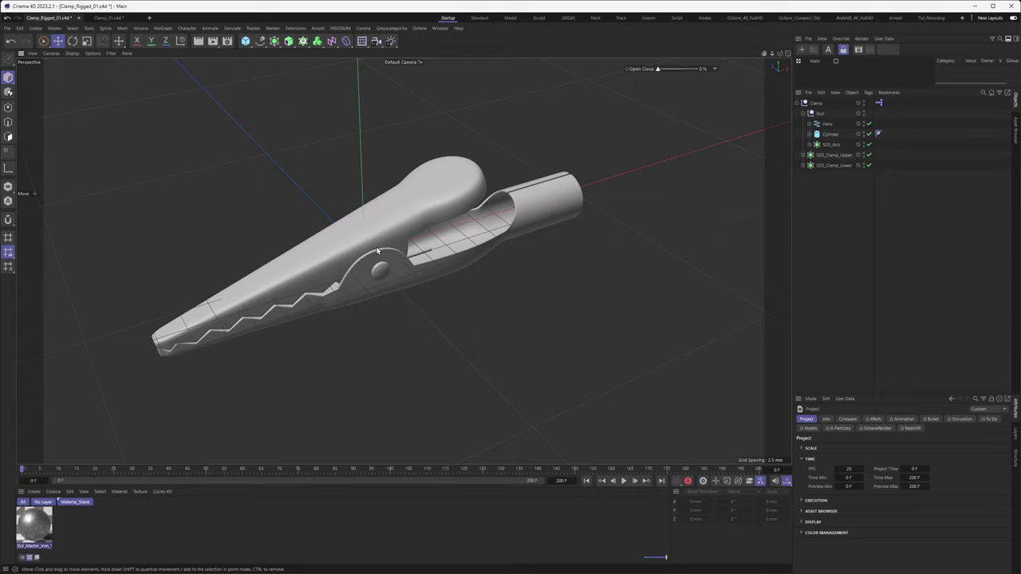
# Step: Close the Clamp_Rigged_01.c4d scene and switch to the unrigged Clamp_01.c4d scene
pyautogui.click(78, 17)
pyautogui.click(515, 463)
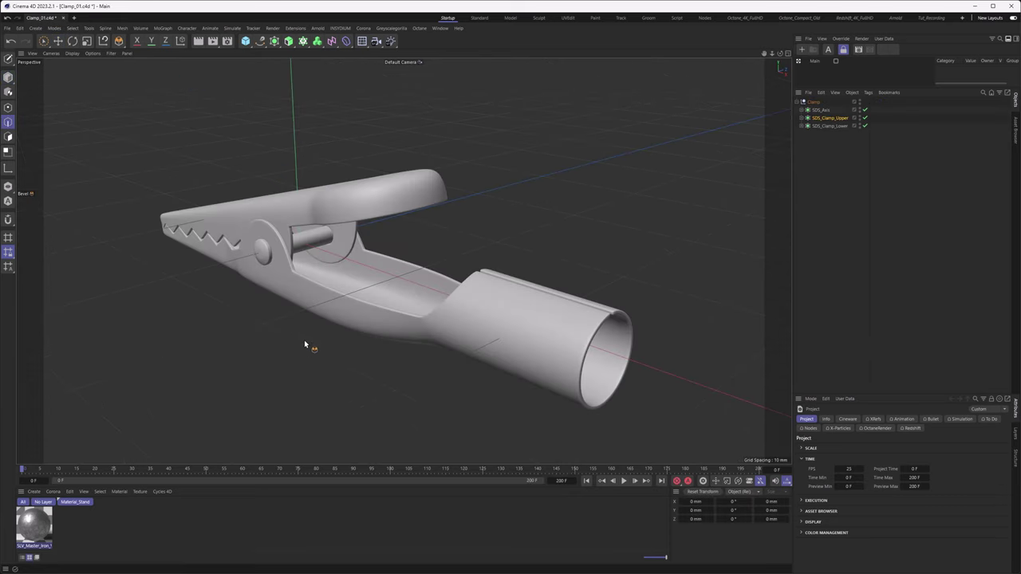
pyautogui.keyDown('alt'); pyautogui.moveTo(327, 260); pyautogui.dragTo(378, 283); pyautogui.keyUp('alt')
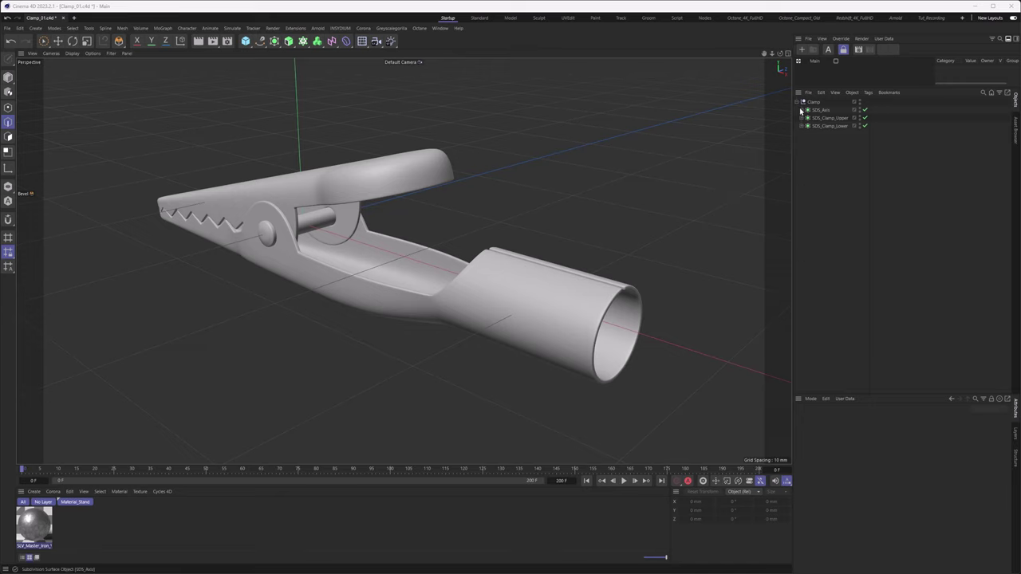
# Step: Add an XPresso tag to the Clamp null and close the XPresso Editor
pyautogui.rightClick(813, 104)
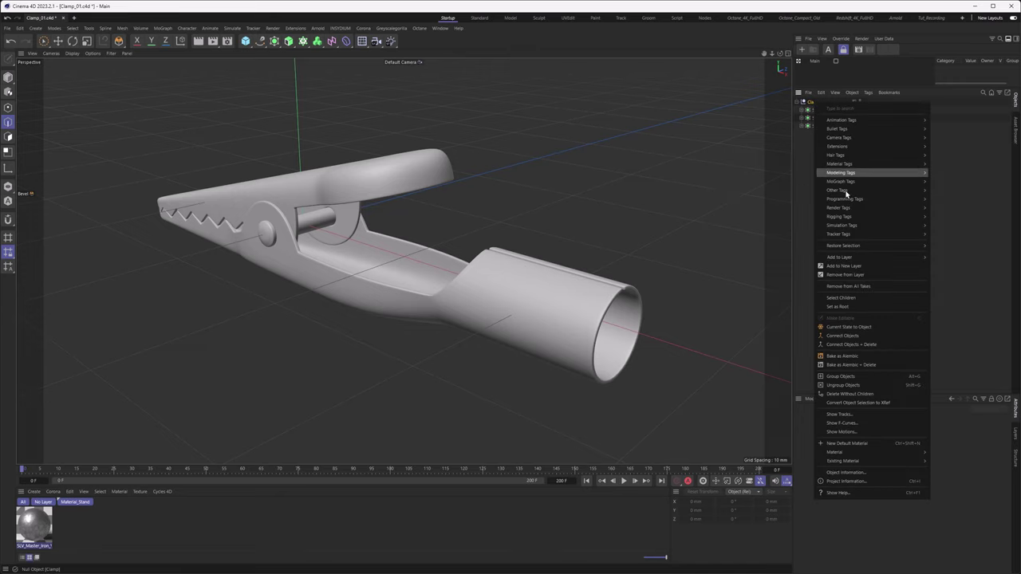
pyautogui.moveTo(849, 201)
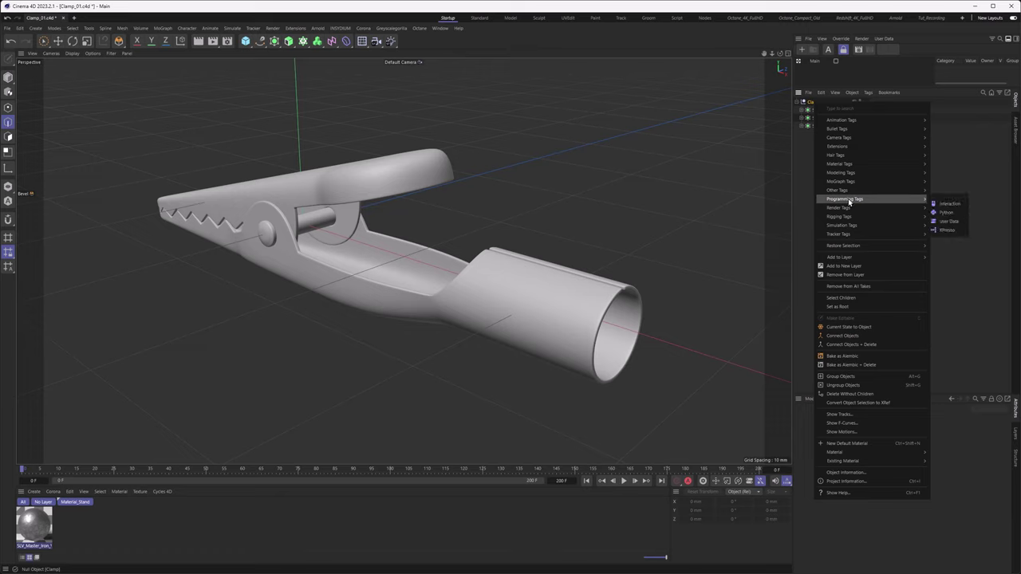
pyautogui.click(957, 231)
pyautogui.moveTo(941, 220); pyautogui.dragTo(451, 124)
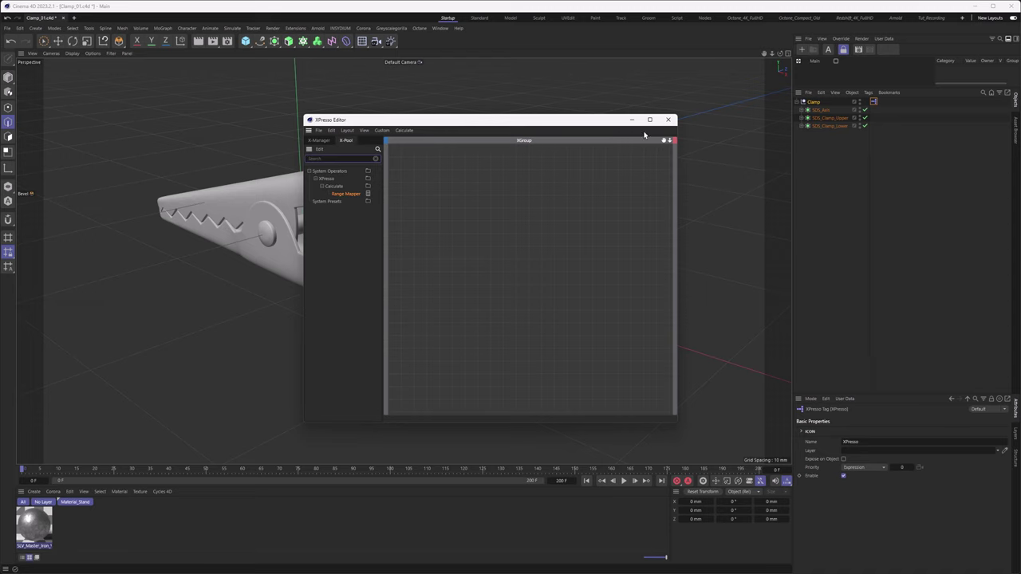
pyautogui.click(668, 119)
# Step: Add a Helix spline to the scene as the base for the clamp's spring
pyautogui.keyDown('alt'); pyautogui.moveTo(335, 244); pyautogui.dragTo(294, 240); pyautogui.keyUp('alt')
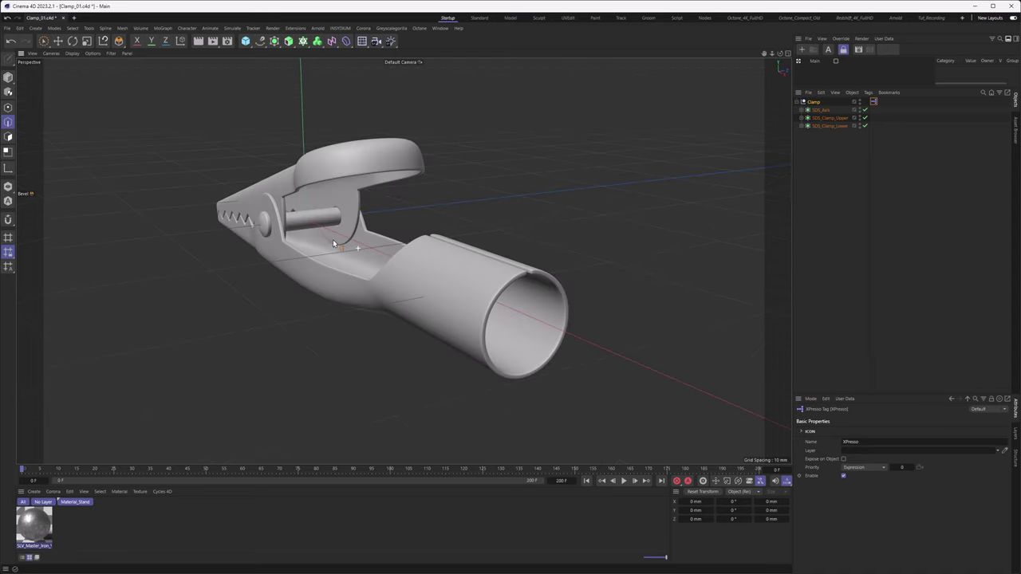
pyautogui.scroll(5, 297, 219)
pyautogui.keyDown('alt'); pyautogui.moveTo(326, 207); pyautogui.dragTo(299, 202); pyautogui.keyUp('alt')
pyautogui.scroll(-10, 299, 202)
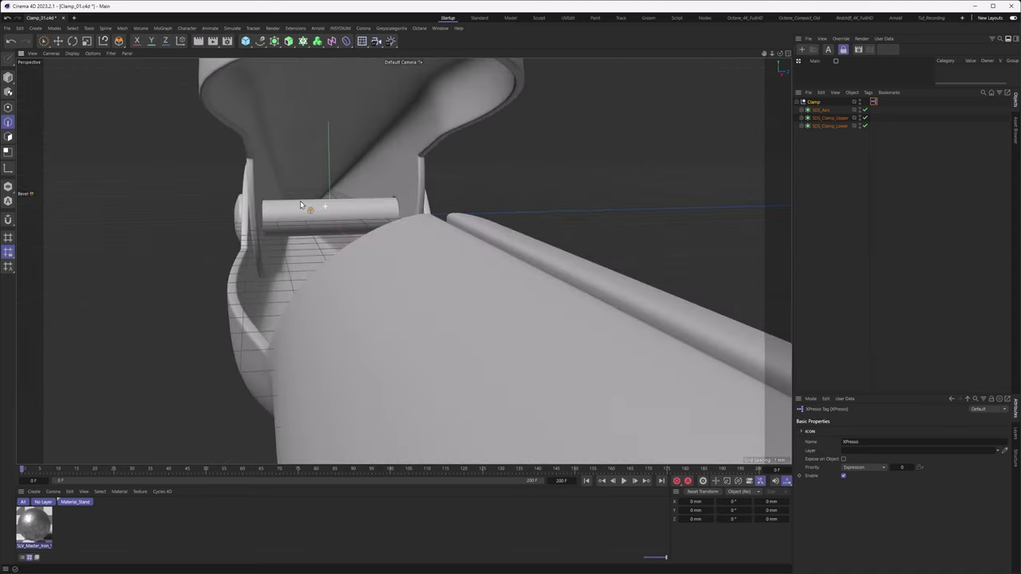
pyautogui.keyDown('alt'); pyautogui.moveTo(335, 241); pyautogui.dragTo(359, 247); pyautogui.keyUp('alt')
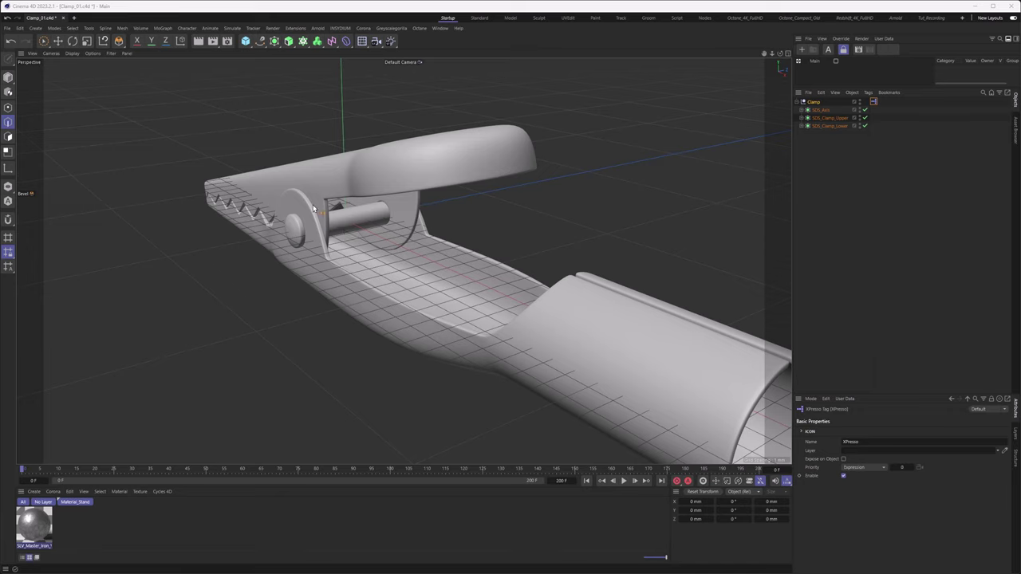
pyautogui.click(260, 41)
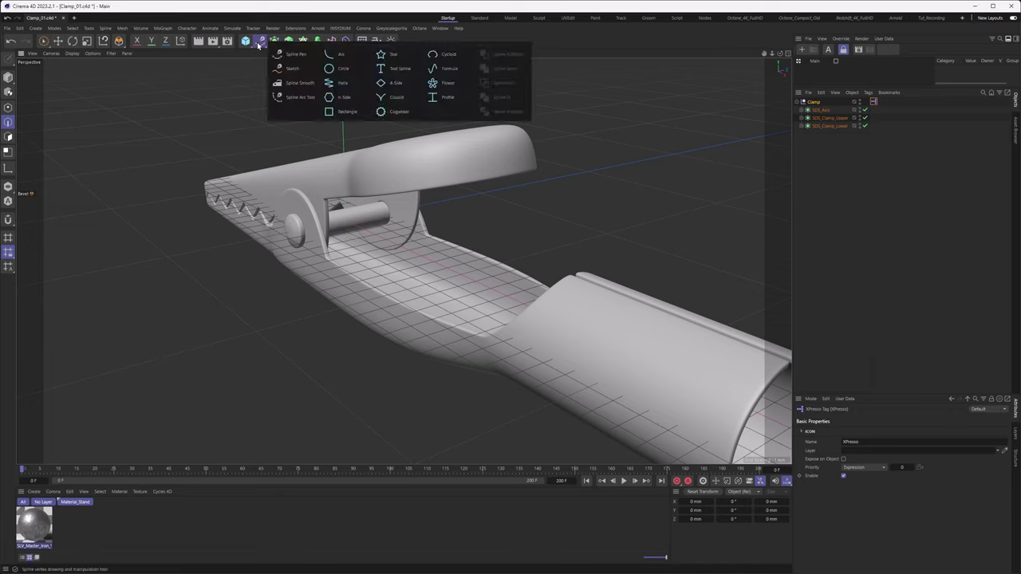
pyautogui.click(343, 83)
# Step: Set the helix's start radius, end radius and height to 3 mm each
pyautogui.keyDown('alt'); pyautogui.moveTo(405, 225); pyautogui.dragTo(330, 233, button='right'); pyautogui.keyUp('alt')
pyautogui.keyDown('alt'); pyautogui.moveTo(363, 222); pyautogui.dragTo(405, 219); pyautogui.keyUp('alt')
pyautogui.keyDown('alt'); pyautogui.moveTo(405, 218); pyautogui.dragTo(278, 244, button='right'); pyautogui.keyUp('alt')
pyautogui.keyDown('alt'); pyautogui.moveTo(397, 213); pyautogui.dragTo(629, 204, button='right'); pyautogui.keyUp('alt')
pyautogui.keyDown('alt'); pyautogui.moveTo(474, 235); pyautogui.dragTo(431, 236); pyautogui.keyUp('alt')
pyautogui.keyDown('alt'); pyautogui.moveTo(430, 235); pyautogui.dragTo(465, 210, button='right'); pyautogui.keyUp('alt')
pyautogui.keyDown('alt'); pyautogui.moveTo(465, 210); pyautogui.dragTo(449, 224); pyautogui.keyUp('alt')
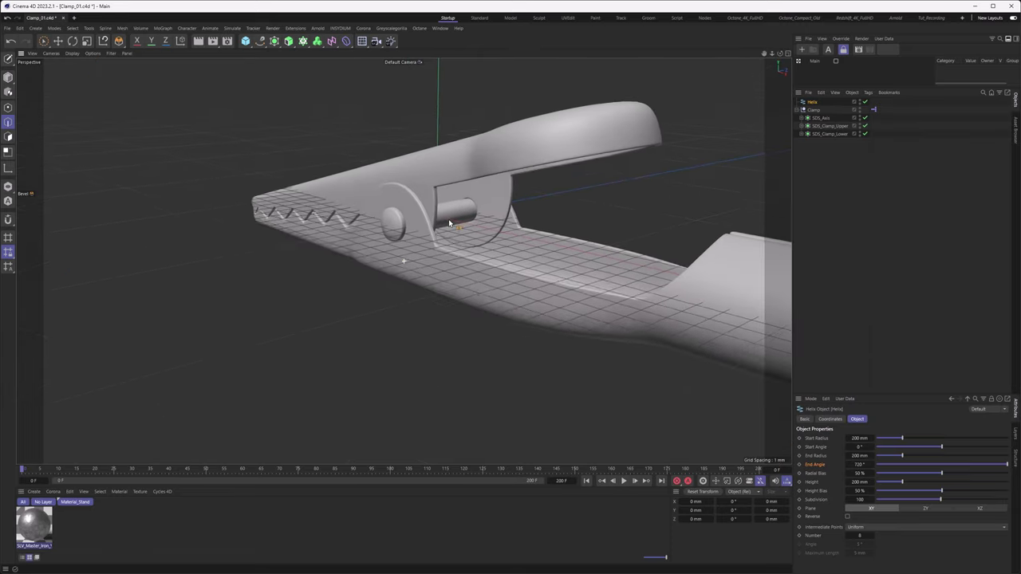
pyautogui.keyDown('alt'); pyautogui.moveTo(449, 223); pyautogui.dragTo(426, 230, button='middle'); pyautogui.keyUp('alt')
pyautogui.click(856, 438)
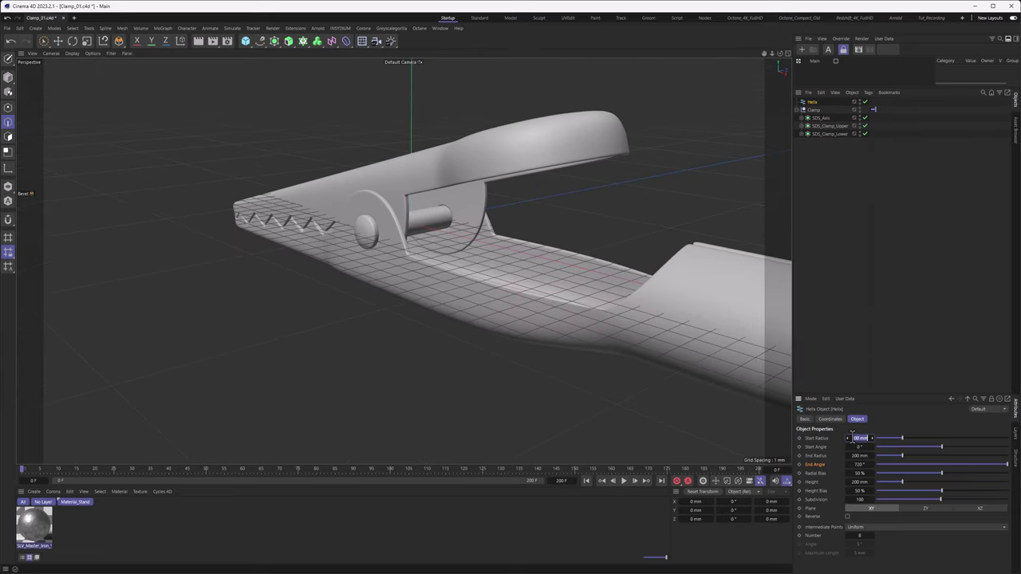
pyautogui.moveTo(860, 438); pyautogui.dragTo(848, 439)
pyautogui.click(865, 456)
pyautogui.write('3')
pyautogui.press('Return')
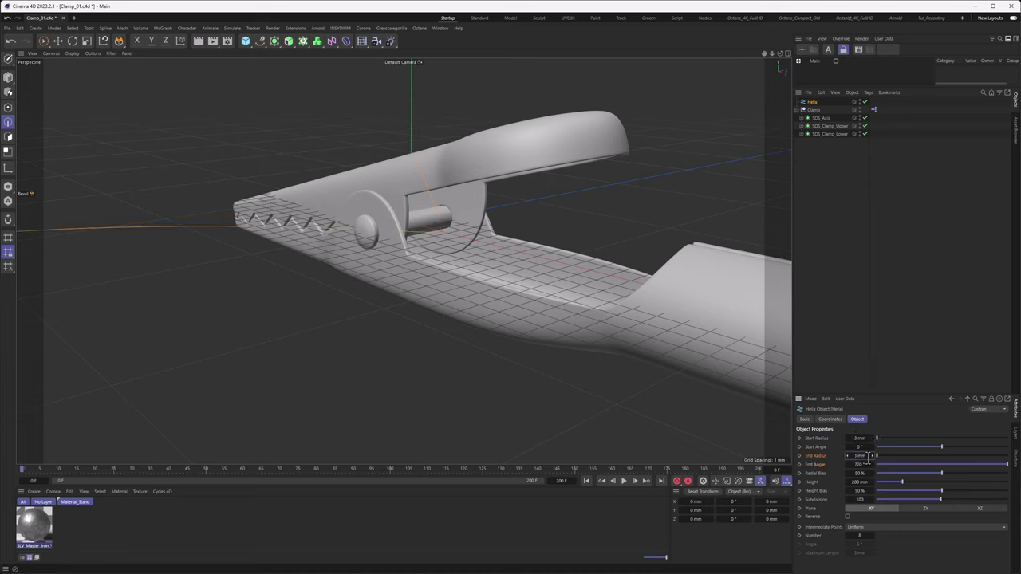
pyautogui.moveTo(846, 456); pyautogui.dragTo(848, 483)
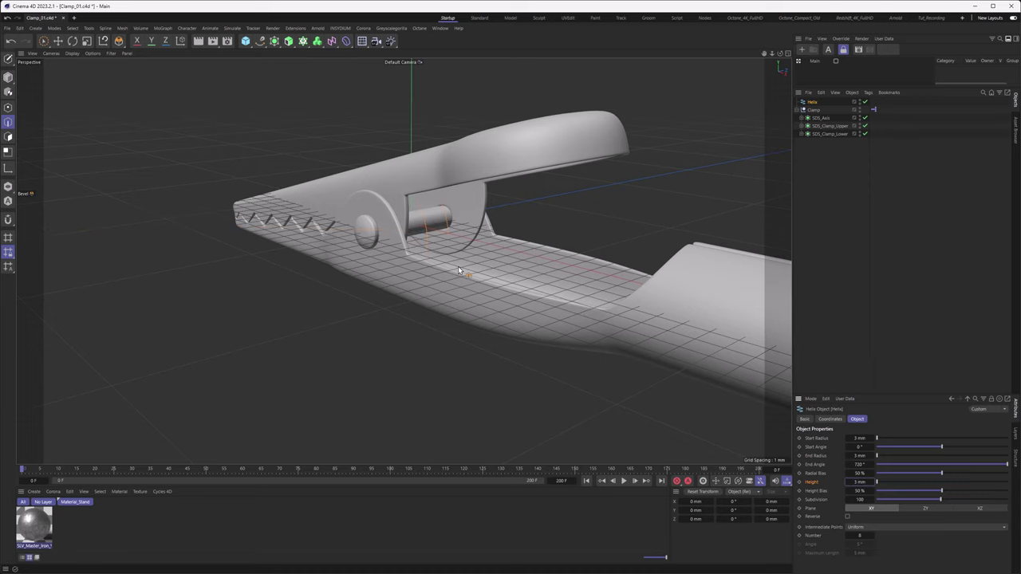
# Step: Examine the helix's size and position against the clamp's axis pin in the Front and Perspective views
pyautogui.keyDown('alt'); pyautogui.moveTo(433, 231); pyautogui.dragTo(399, 229); pyautogui.keyUp('alt')
pyautogui.keyDown('alt'); pyautogui.moveTo(399, 228); pyautogui.dragTo(396, 203, button='right'); pyautogui.keyUp('alt')
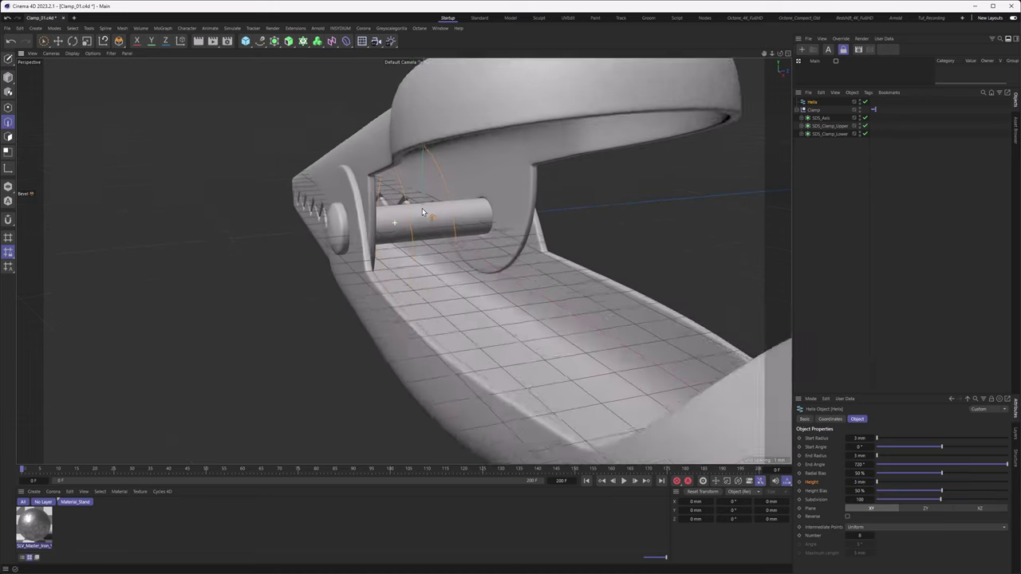
pyautogui.keyDown('alt'); pyautogui.moveTo(397, 202); pyautogui.dragTo(449, 205); pyautogui.keyUp('alt')
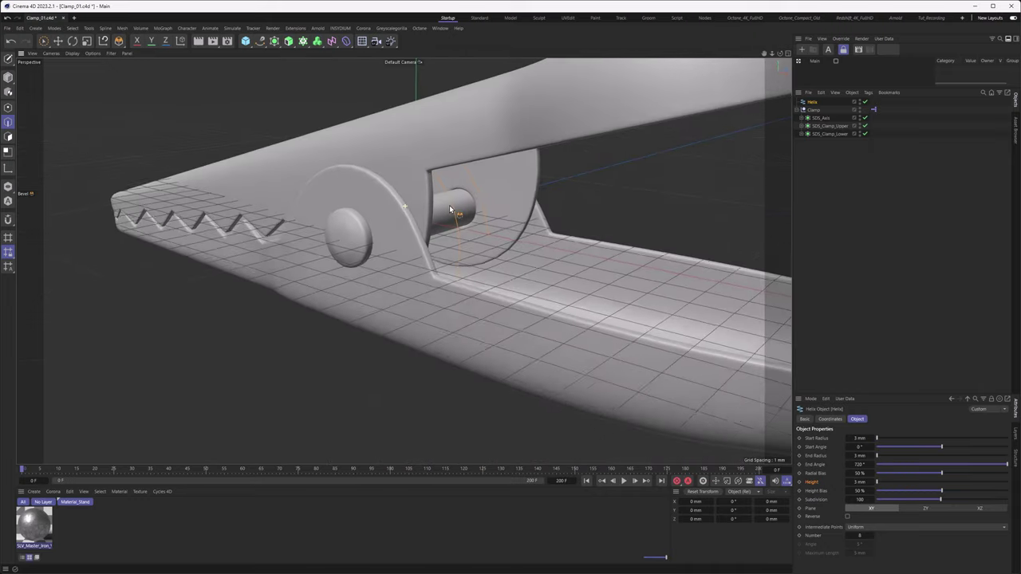
pyautogui.press('F4')
pyautogui.scroll(10, 455, 229)
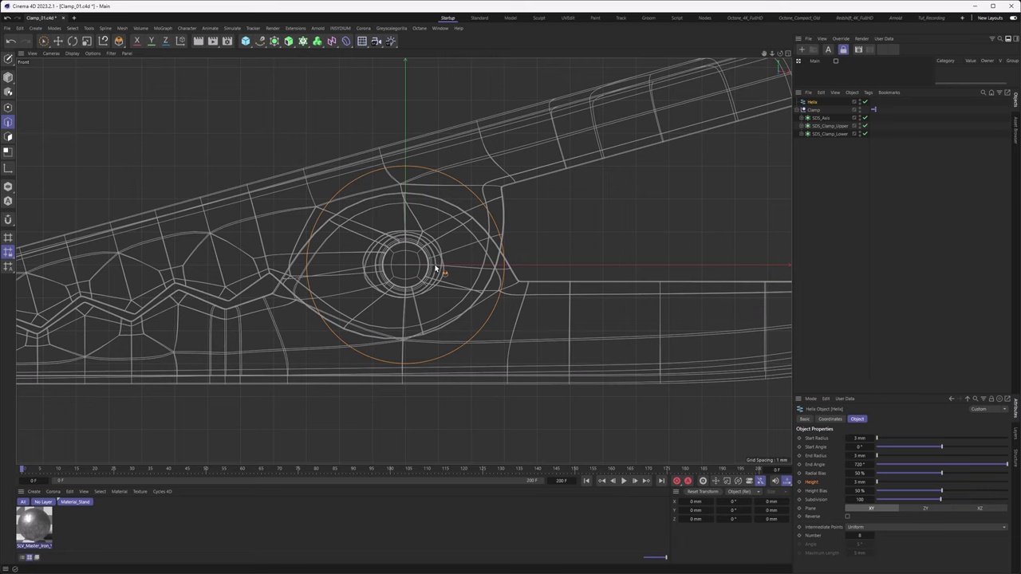
pyautogui.press('F1')
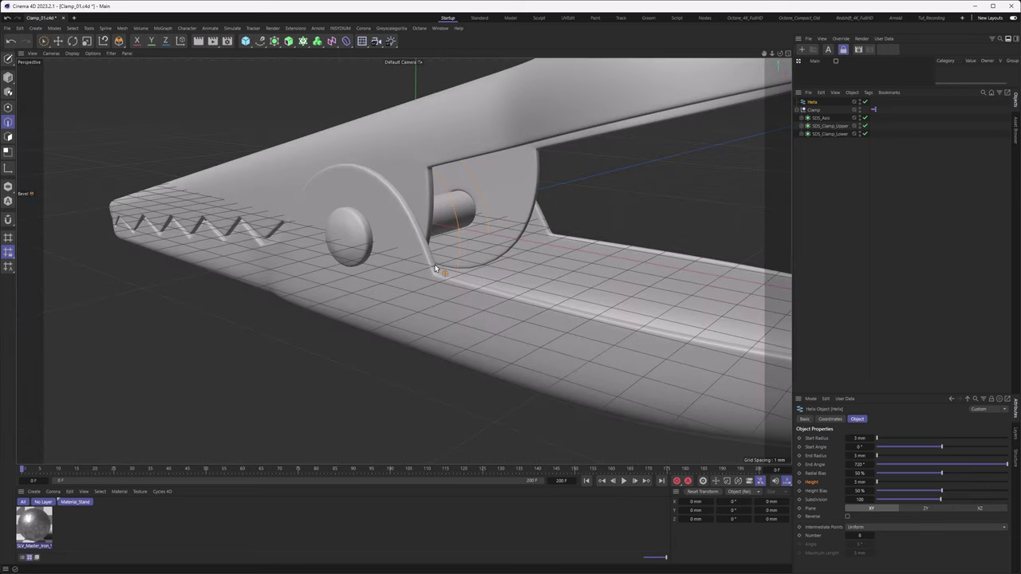
pyautogui.keyDown('alt'); pyautogui.moveTo(428, 256); pyautogui.dragTo(373, 250); pyautogui.keyUp('alt')
pyautogui.keyDown('alt'); pyautogui.moveTo(420, 292); pyautogui.dragTo(398, 201); pyautogui.keyUp('alt')
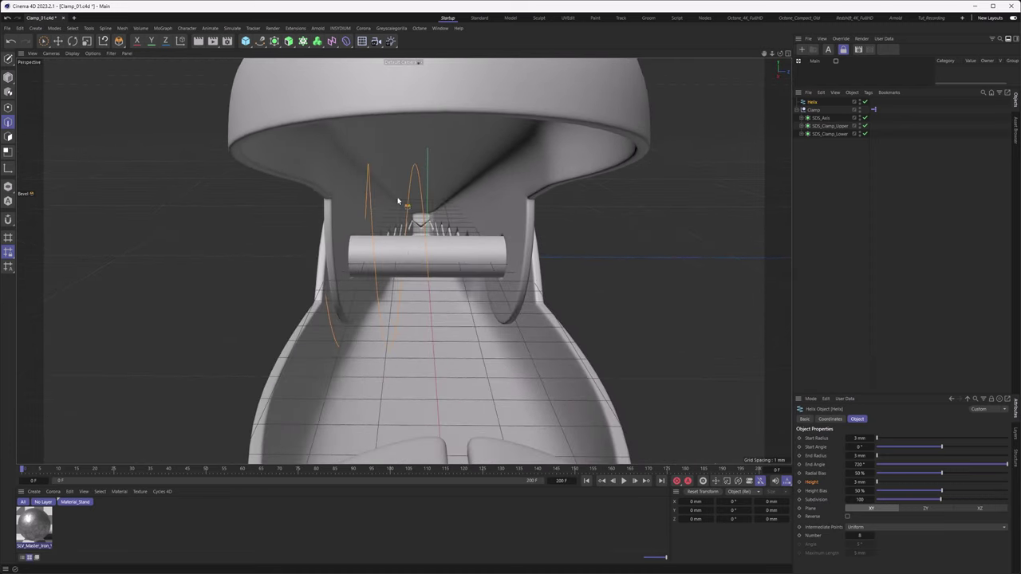
pyautogui.keyDown('alt'); pyautogui.moveTo(337, 228); pyautogui.dragTo(400, 254); pyautogui.keyUp('alt')
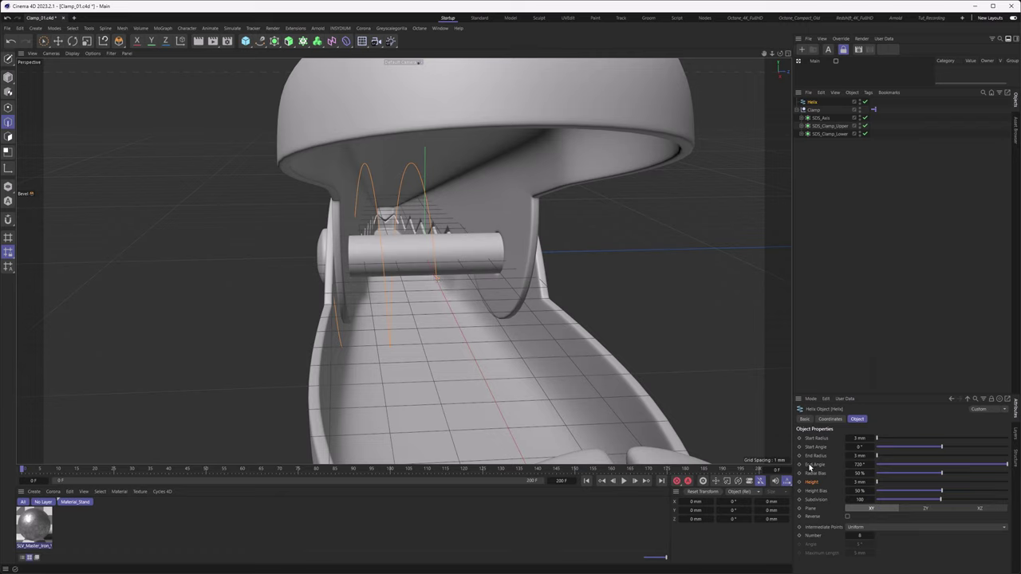
# Step: Set the helix's end angle to 360*7 degrees to give it seven turns
pyautogui.click(858, 465)
pyautogui.write('360*7')
pyautogui.press('Return')
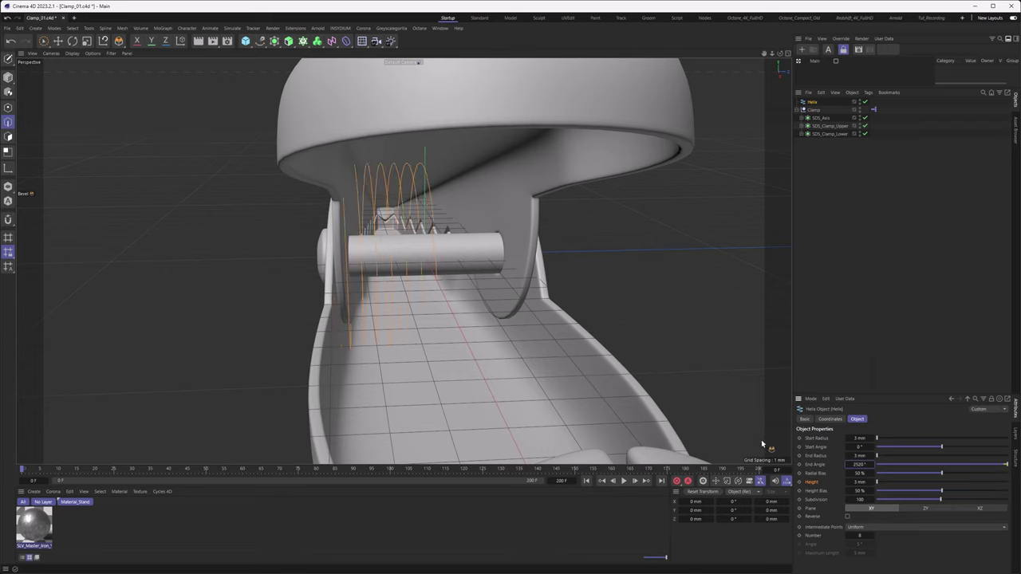
# Step: Move the helix along the Z axis towards the middle of the clamp in the Right view
pyautogui.keyDown('alt'); pyautogui.moveTo(446, 285); pyautogui.dragTo(411, 272); pyautogui.keyUp('alt')
pyautogui.press('F3')
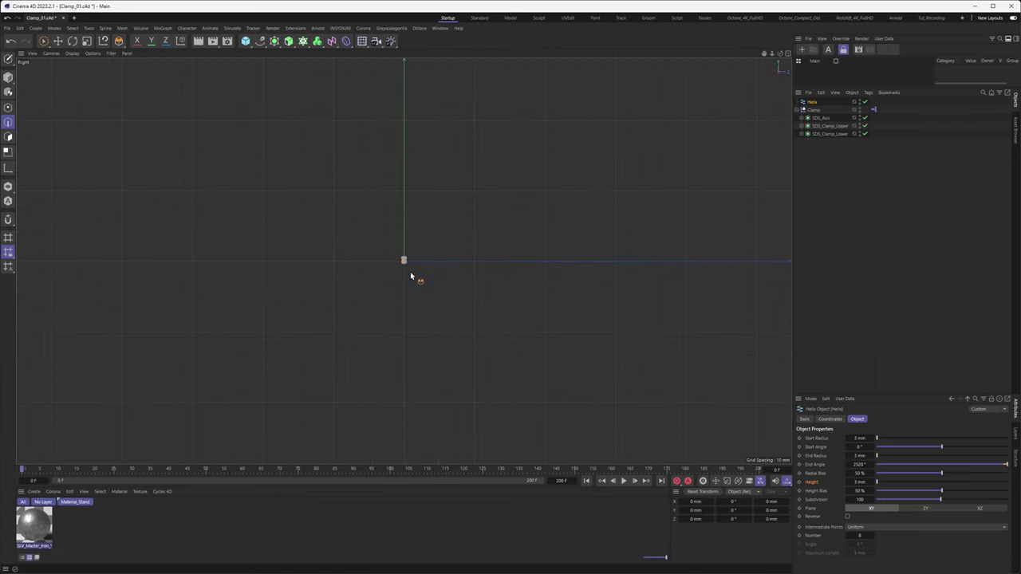
pyautogui.scroll(10, 402, 264)
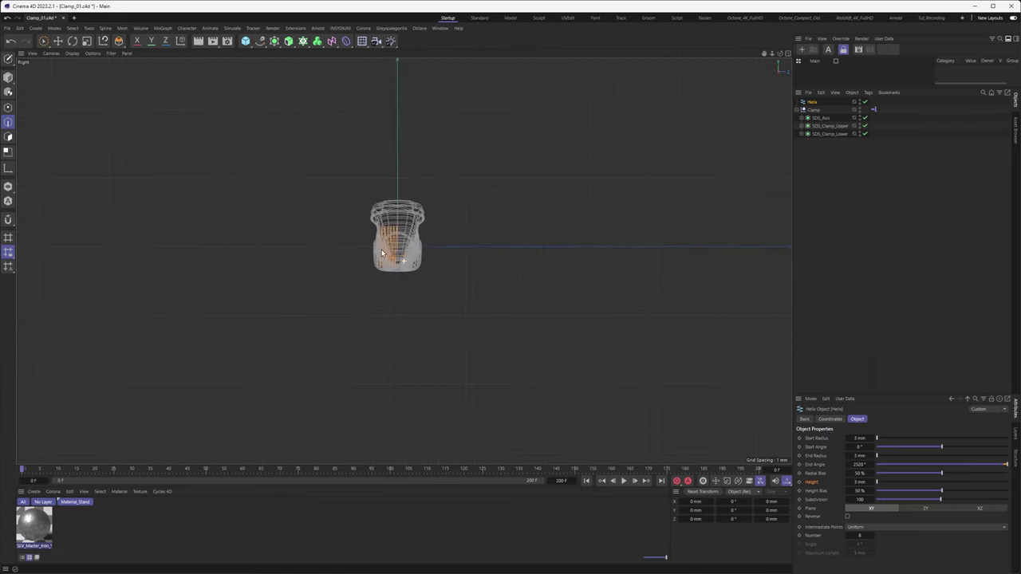
pyautogui.keyDown('alt'); pyautogui.moveTo(434, 229); pyautogui.dragTo(439, 228, button='right'); pyautogui.keyUp('alt')
pyautogui.keyDown('alt'); pyautogui.moveTo(341, 210); pyautogui.dragTo(367, 218, button='middle'); pyautogui.keyUp('alt')
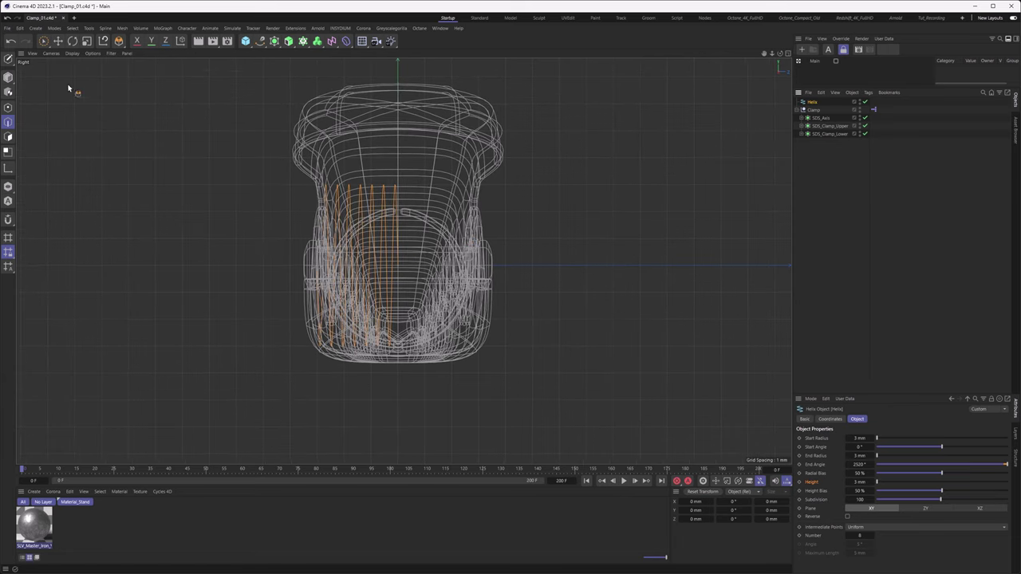
pyautogui.click(57, 41)
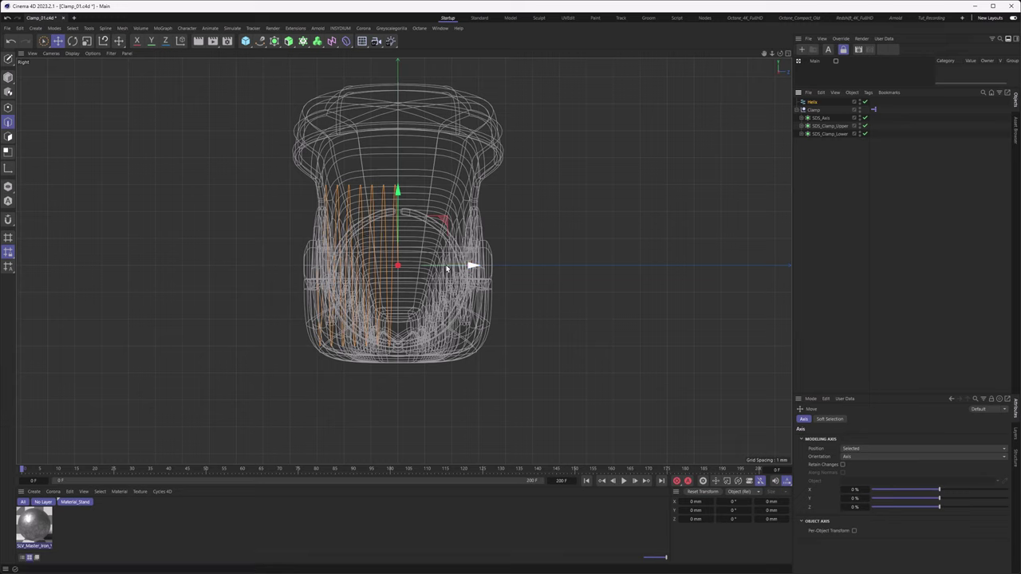
pyautogui.moveTo(447, 268); pyautogui.dragTo(473, 264)
# Step: Set the quantize step for movement to 0.25 mm
pyautogui.hotkey('shift', 'm')
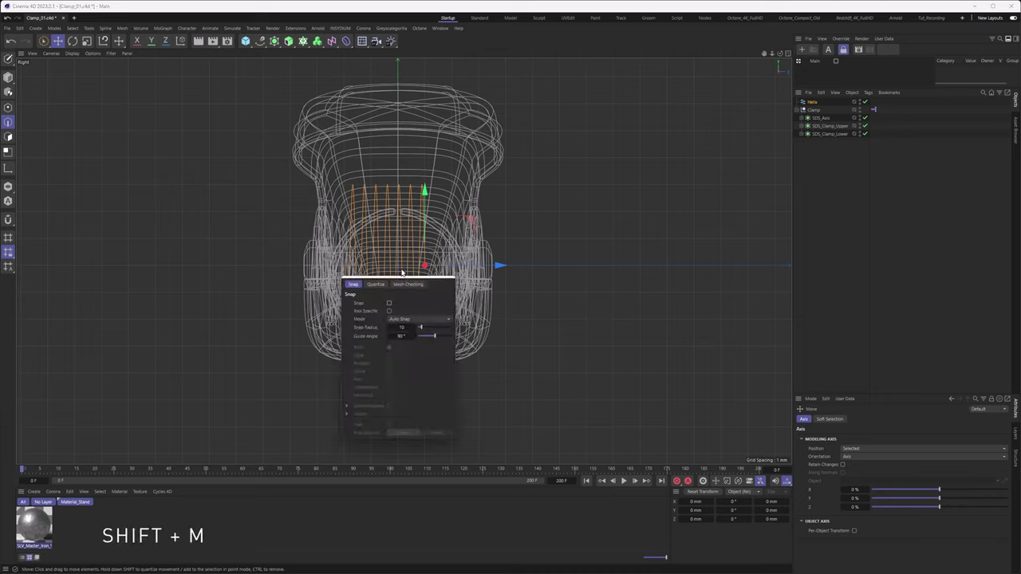
pyautogui.click(375, 284)
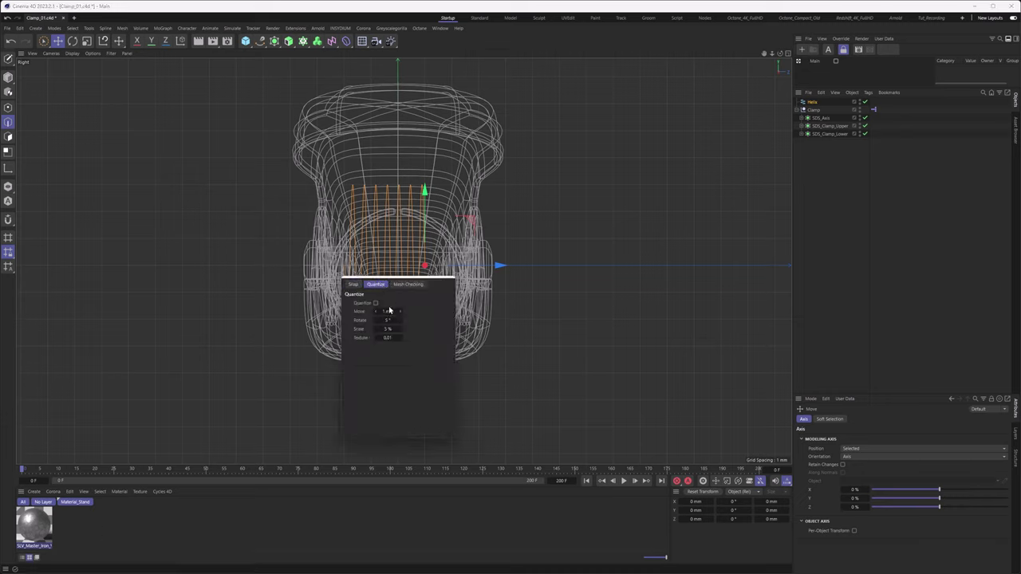
pyautogui.click(384, 311)
pyautogui.write('0.25')
pyautogui.press('Return')
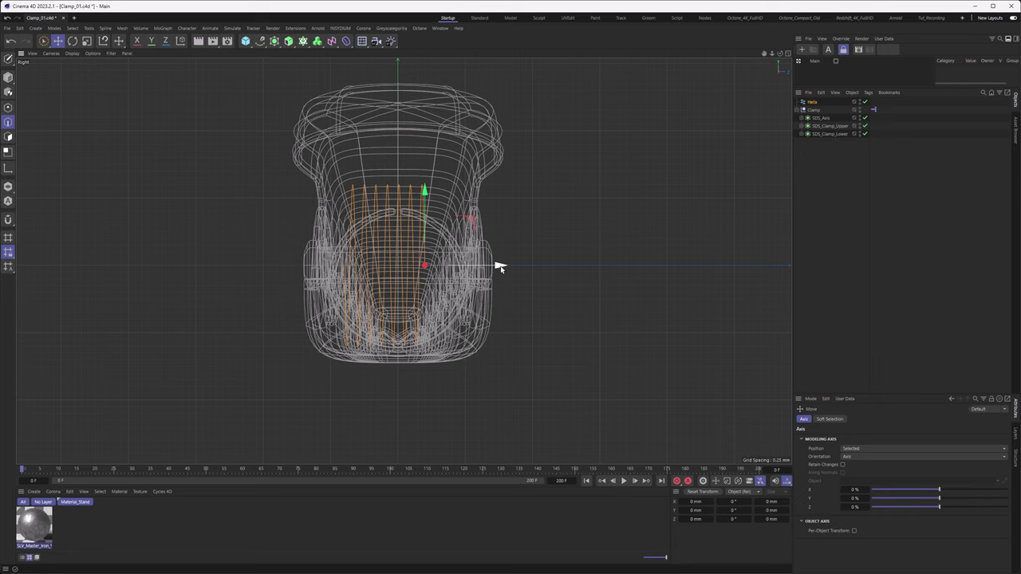
# Step: Shift the helix a little further along Z to centre it on the axis pin, and check it in Perspective
pyautogui.moveTo(497, 266); pyautogui.dragTo(513, 272)
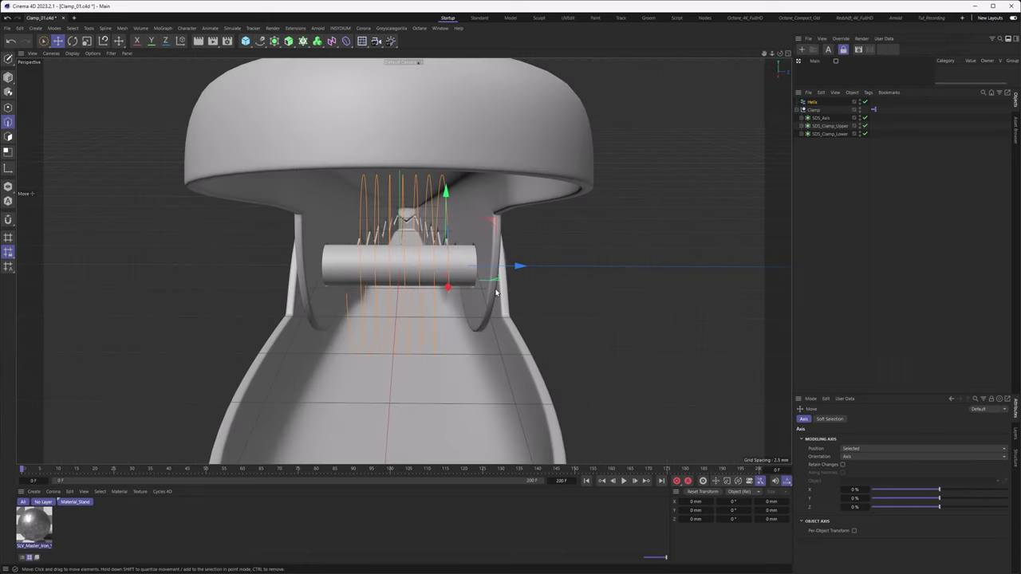
pyautogui.press('F1')
pyautogui.keyDown('alt'); pyautogui.moveTo(406, 278); pyautogui.dragTo(445, 269); pyautogui.keyUp('alt')
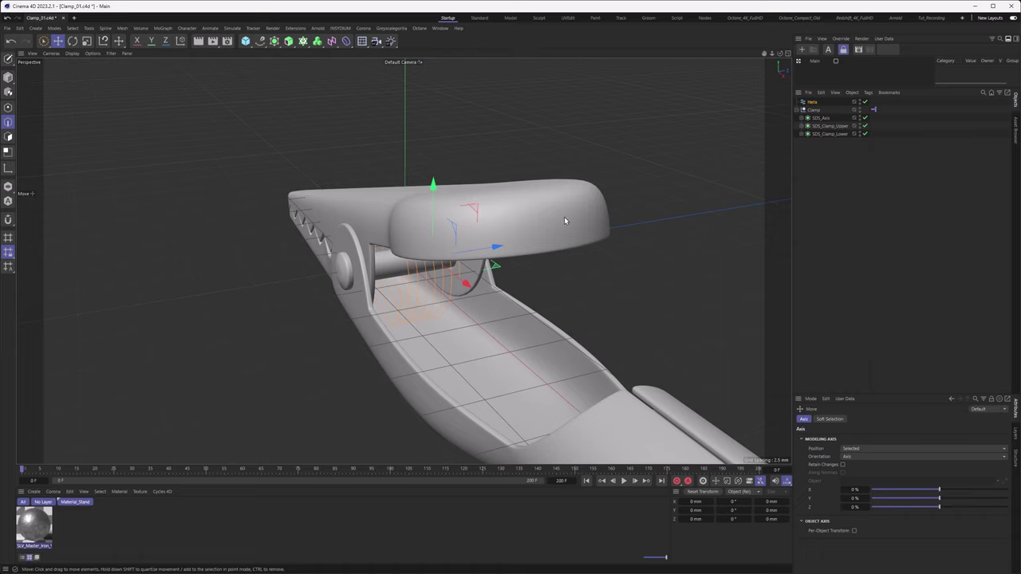
# Step: Leave axis-editing mode and hide SDS_Clamp_Upper so the helix around the axis pin is exposed
pyautogui.press('l')
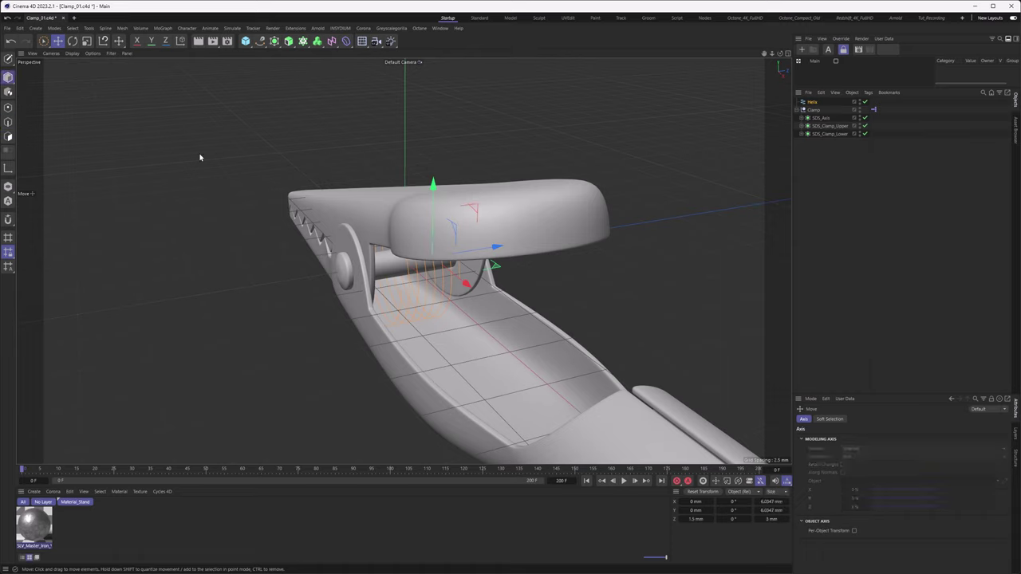
pyautogui.click(829, 126)
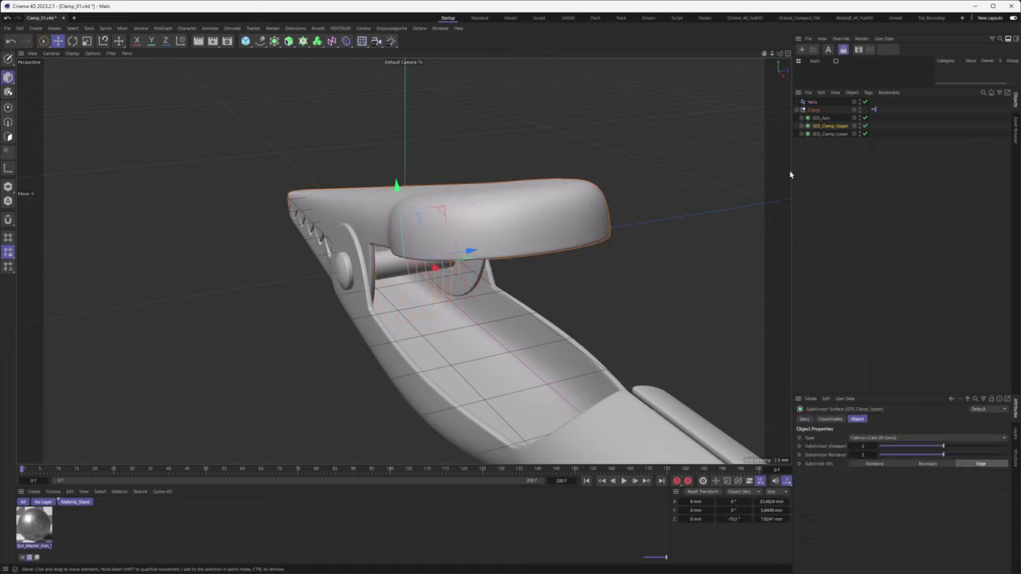
pyautogui.click(859, 125)
pyautogui.keyDown('alt'); pyautogui.moveTo(411, 247); pyautogui.dragTo(439, 293); pyautogui.keyUp('alt')
pyautogui.scroll(3, 418, 263)
# Step: Set the helix's start angle to 90 degrees so its first end sits at the top of the coil
pyautogui.click(526, 299)
pyautogui.keyDown('alt'); pyautogui.moveTo(427, 354); pyautogui.dragTo(330, 384); pyautogui.keyUp('alt')
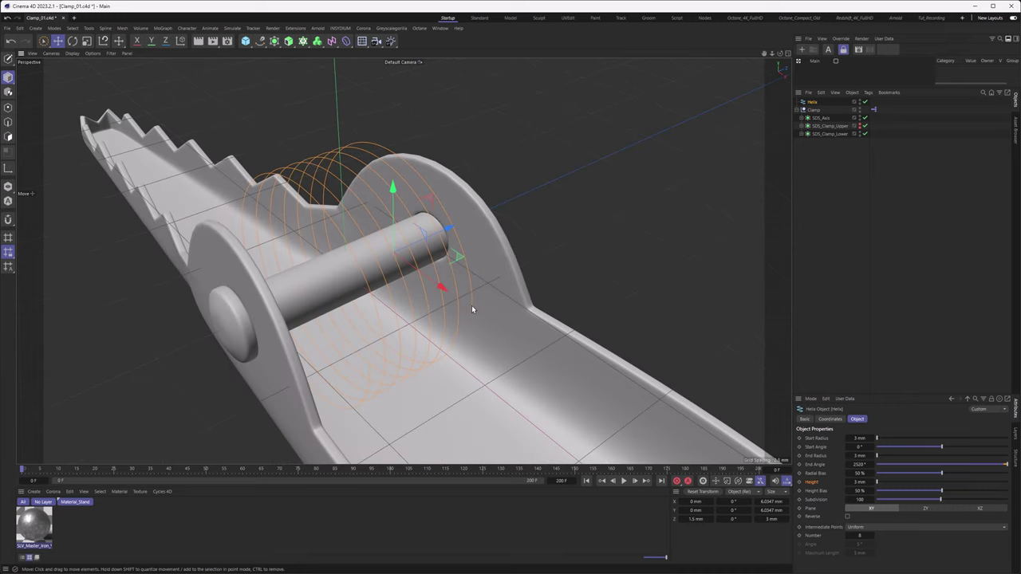
pyautogui.keyDown('alt'); pyautogui.moveTo(383, 188); pyautogui.dragTo(384, 189); pyautogui.keyUp('alt')
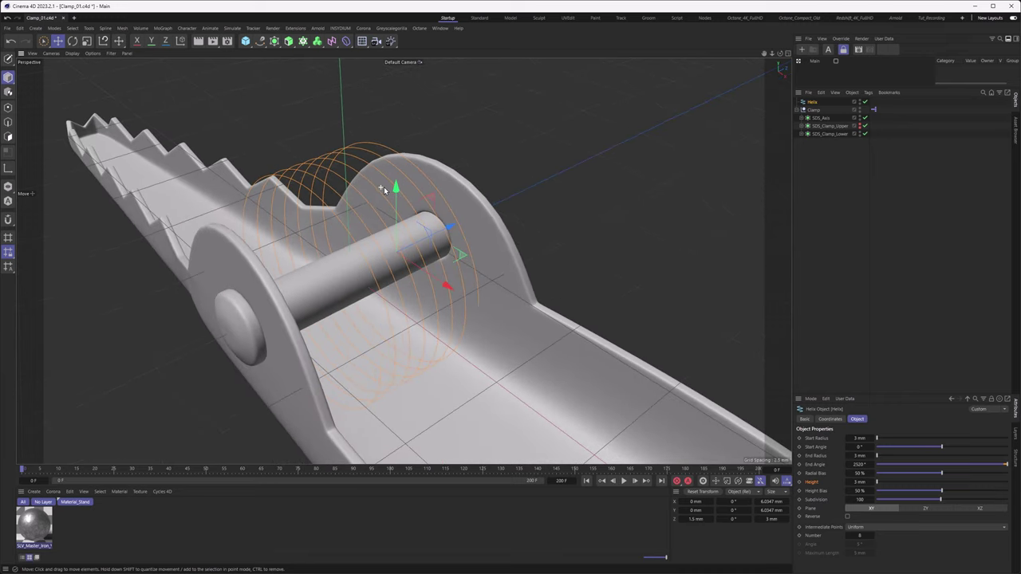
pyautogui.keyDown('alt'); pyautogui.moveTo(406, 221); pyautogui.dragTo(402, 221); pyautogui.keyUp('alt')
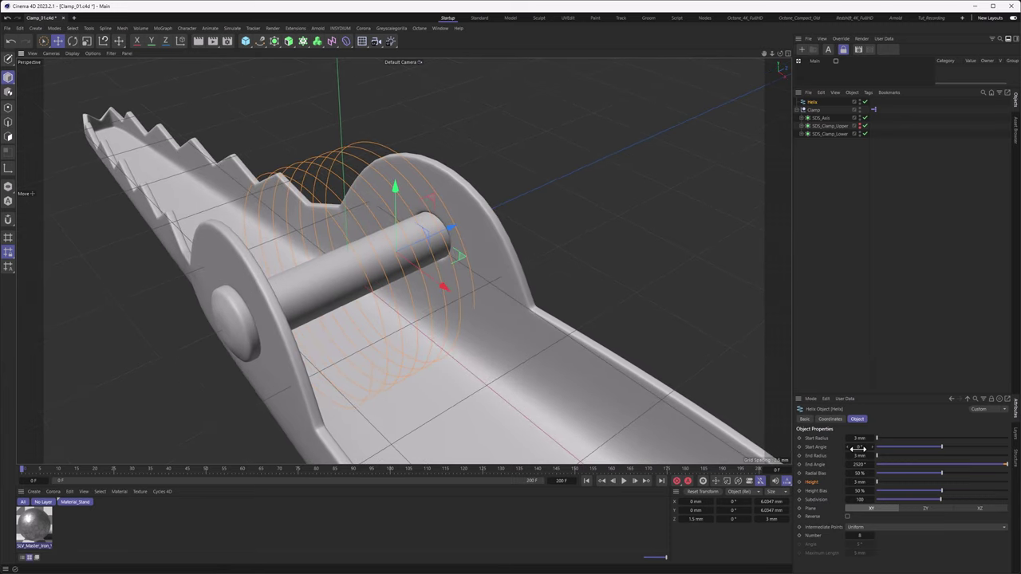
pyautogui.moveTo(860, 449); pyautogui.dragTo(892, 448)
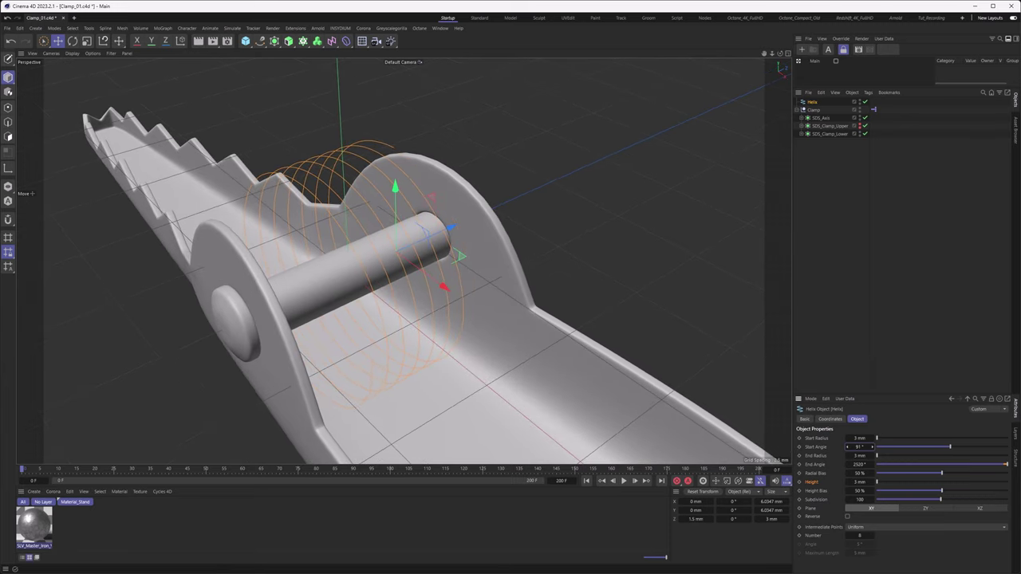
pyautogui.keyDown('alt'); pyautogui.moveTo(411, 231); pyautogui.dragTo(415, 134); pyautogui.keyUp('alt')
pyautogui.keyDown('alt'); pyautogui.moveTo(408, 229); pyautogui.dragTo(298, 337); pyautogui.keyUp('alt')
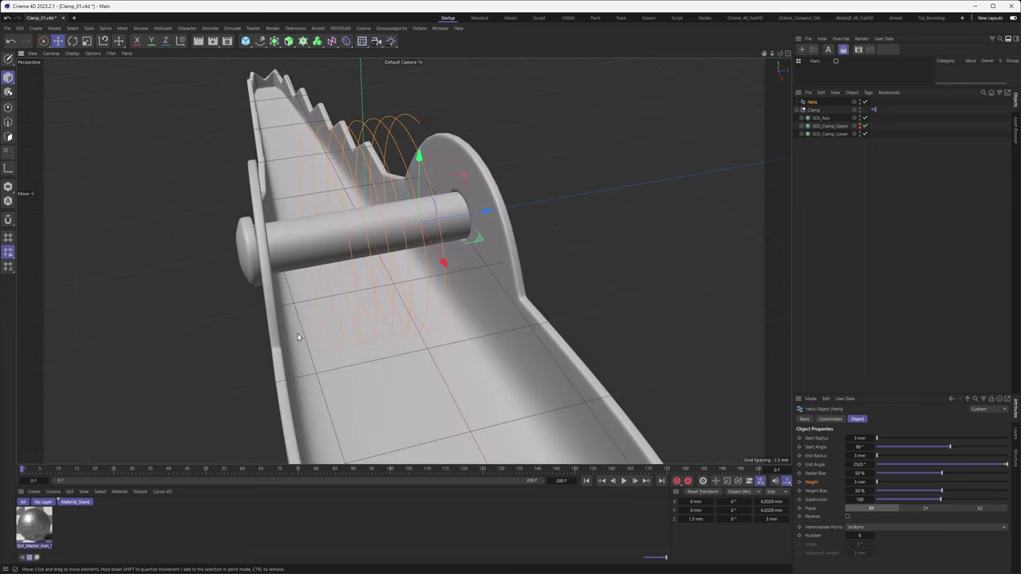
# Step: Reduce the helix's end angle by 90 degrees to 2430 degrees and check its other end
pyautogui.doubleClick(860, 464)
pyautogui.click(868, 464)
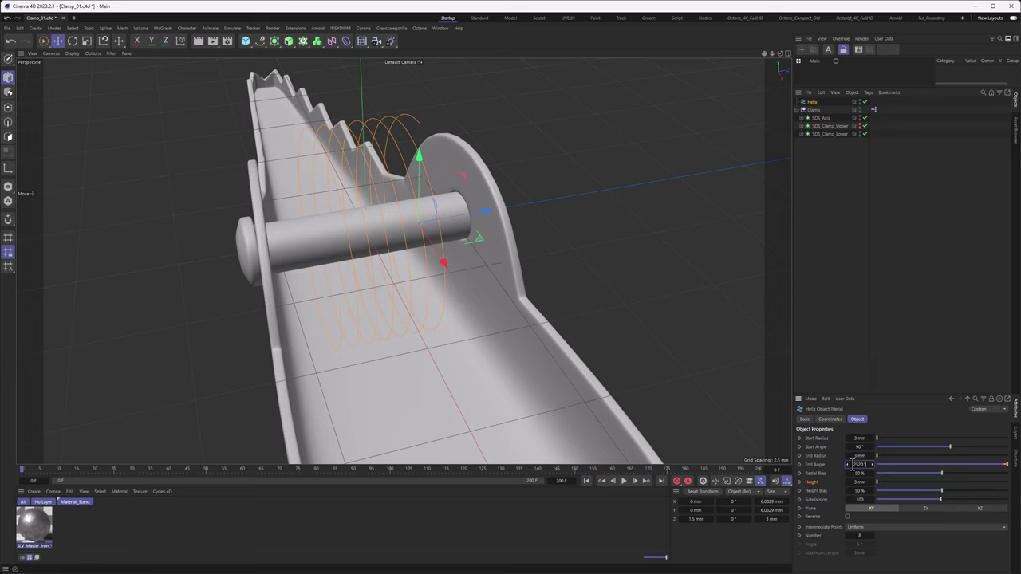
pyautogui.write('-90')
pyautogui.press('Return')
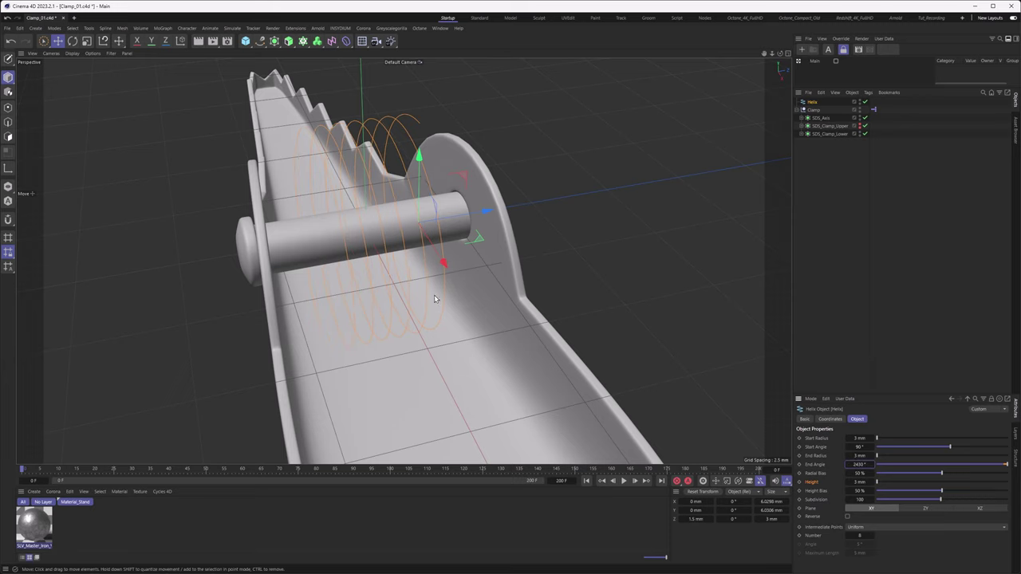
pyautogui.keyDown('alt'); pyautogui.moveTo(436, 299); pyautogui.dragTo(328, 310); pyautogui.keyUp('alt')
pyautogui.scroll(5, 342, 312)
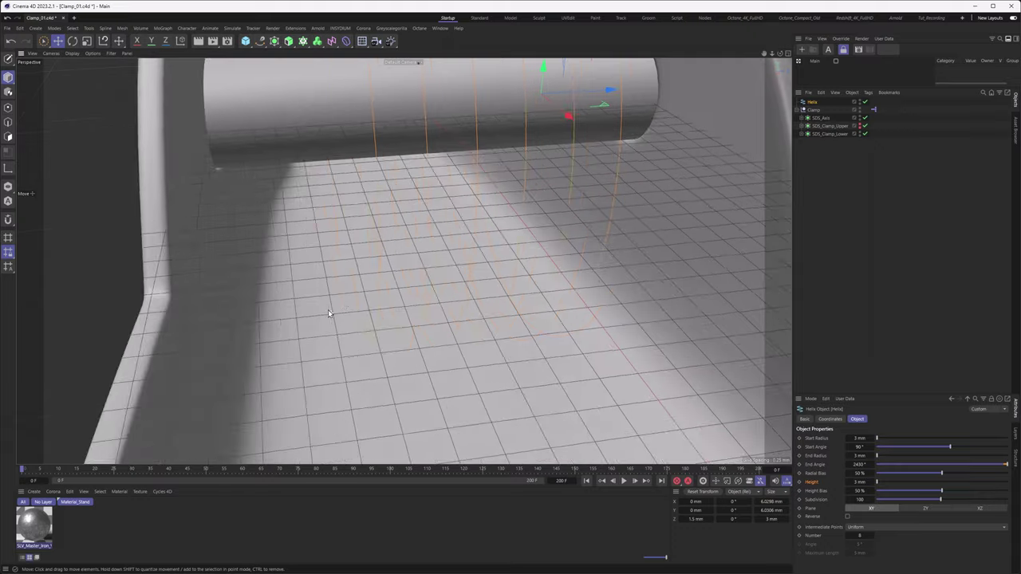
pyautogui.keyDown('alt'); pyautogui.moveTo(328, 309); pyautogui.dragTo(527, 140, button='right'); pyautogui.keyUp('alt')
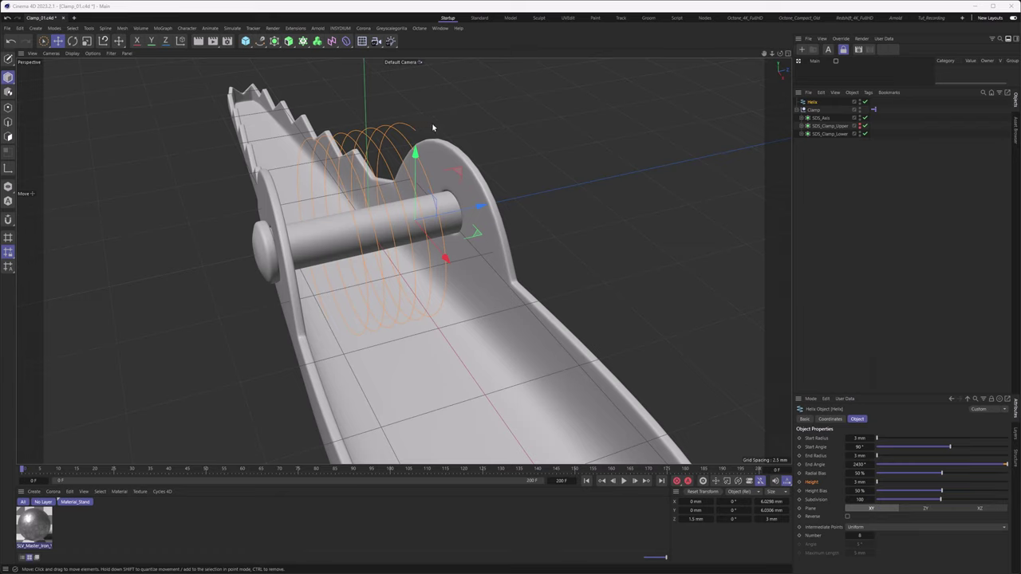
# Step: Add a cylinder with a radius of 0.2 mm to serve as the spring wire
pyautogui.click(288, 42)
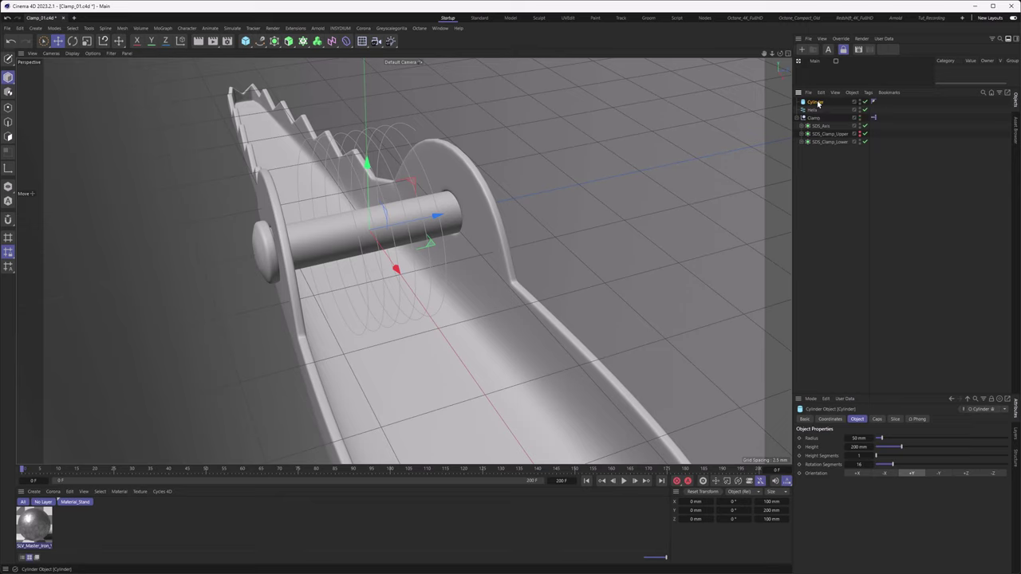
pyautogui.click(859, 438)
pyautogui.write('0.2')
pyautogui.press('Return')
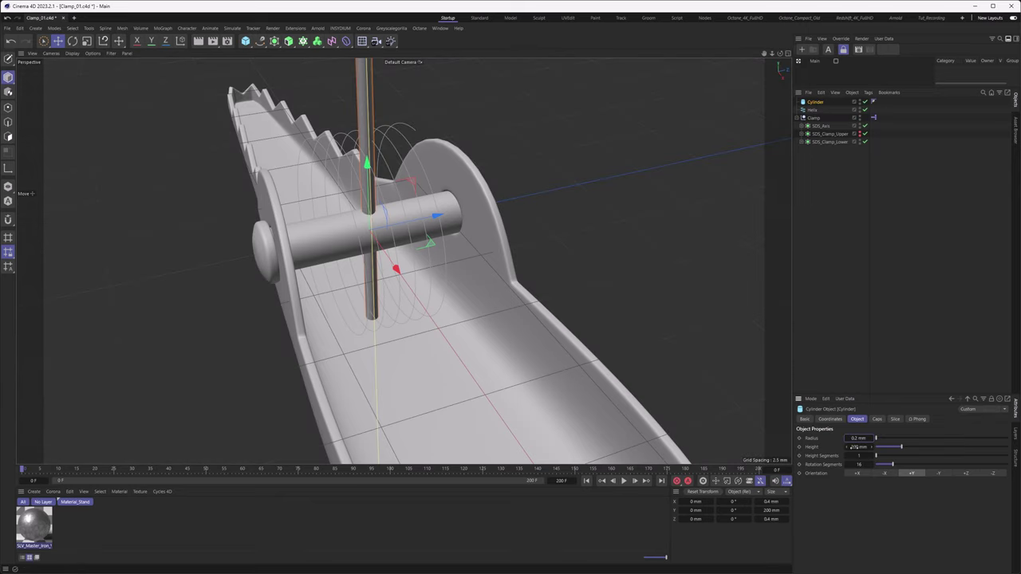
# Step: Set the cylinder's height to 100 mm and its height segments to 500
pyautogui.click(854, 447)
pyautogui.write('100')
pyautogui.press('Return')
pyautogui.click(851, 455)
pyautogui.write('500')
pyautogui.press('Return')
# Step: Add a Spline Wrap deformer under the cylinder and set the cylinder's orientation to +X
pyautogui.click(345, 41)
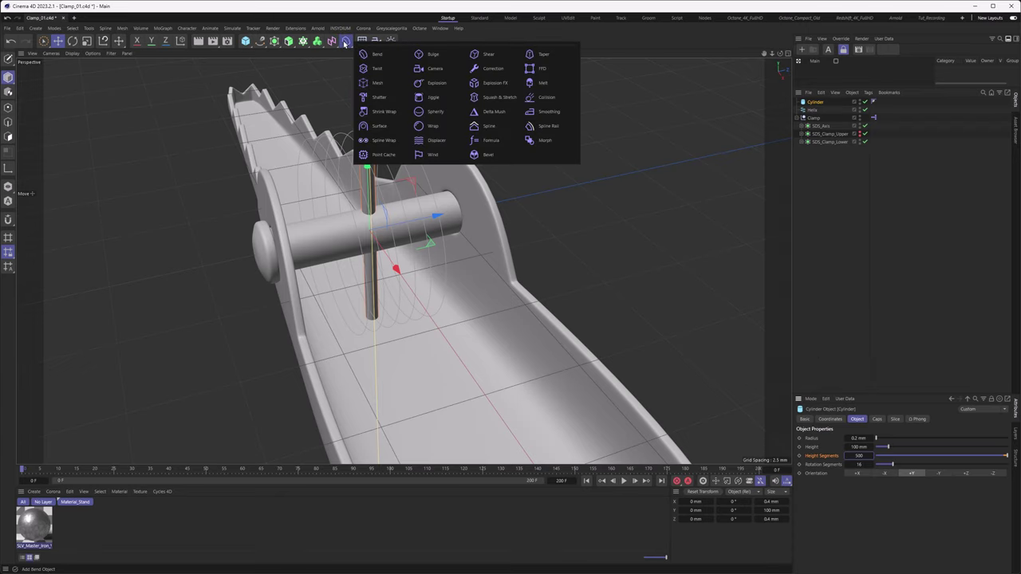
pyautogui.click(383, 141)
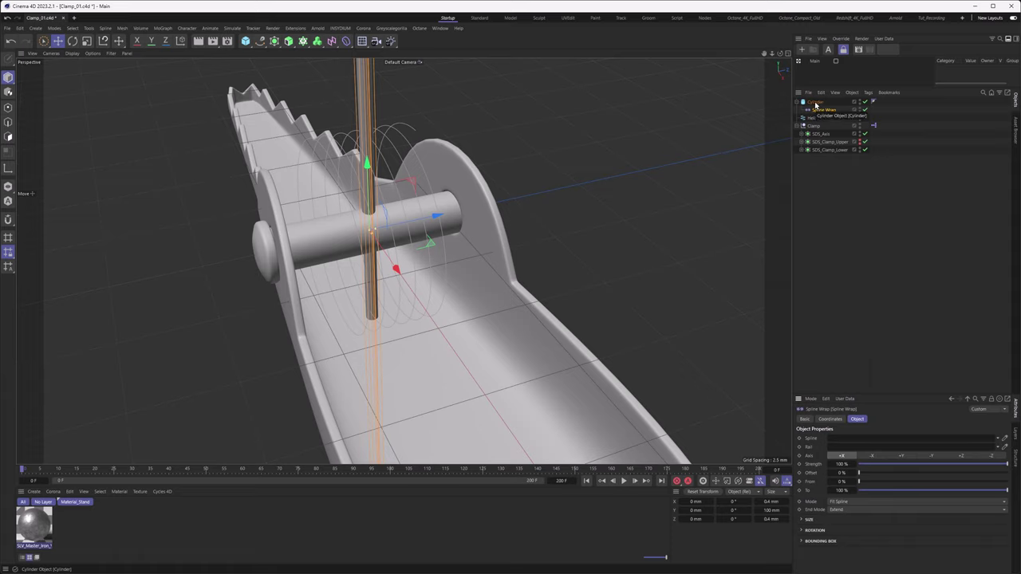
pyautogui.click(815, 103)
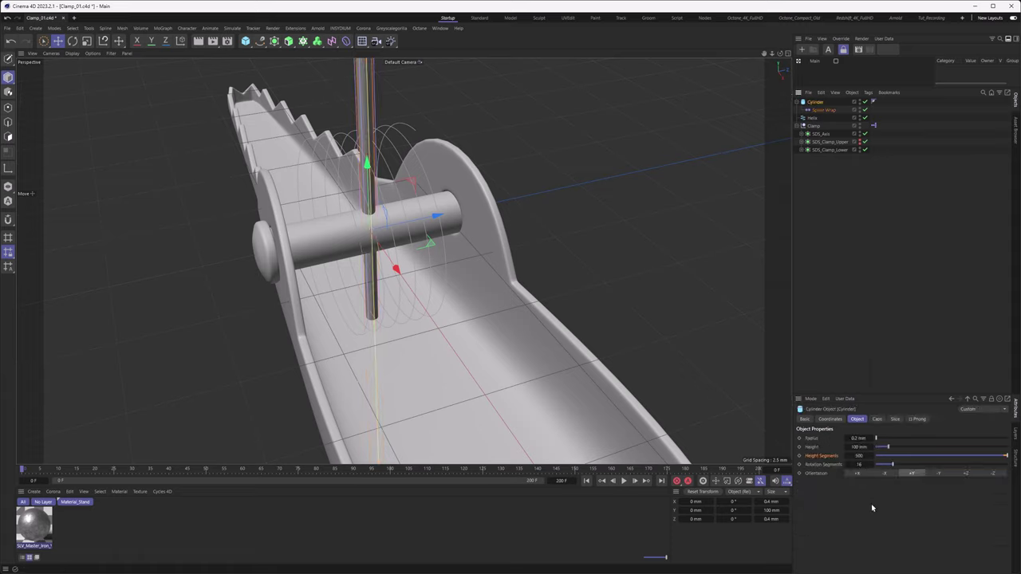
pyautogui.click(858, 474)
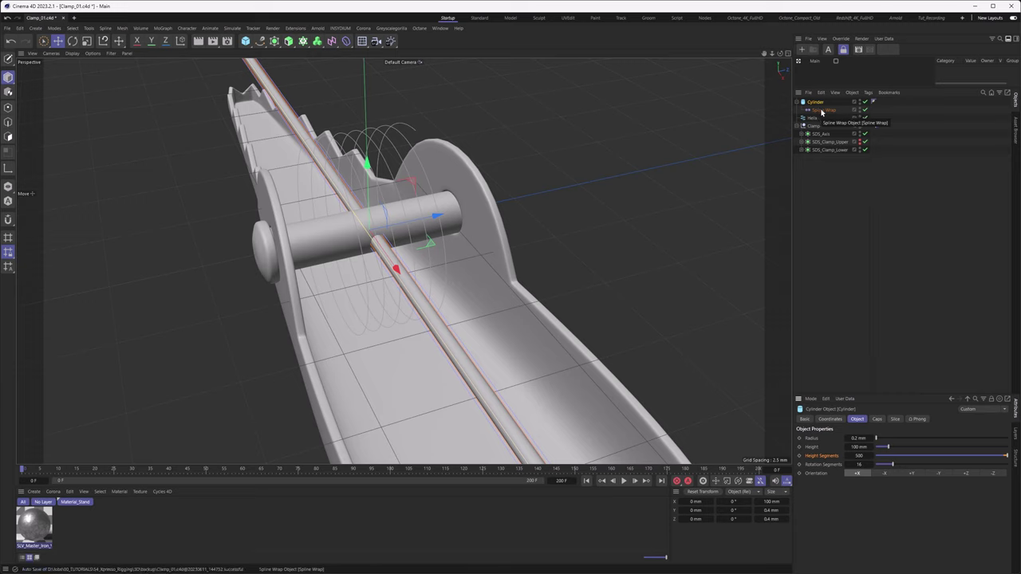
# Step: Assign the helix as the Spline Wrap's spline so the cylinder bends into a coil
pyautogui.click(822, 111)
pyautogui.moveTo(814, 118); pyautogui.dragTo(847, 438)
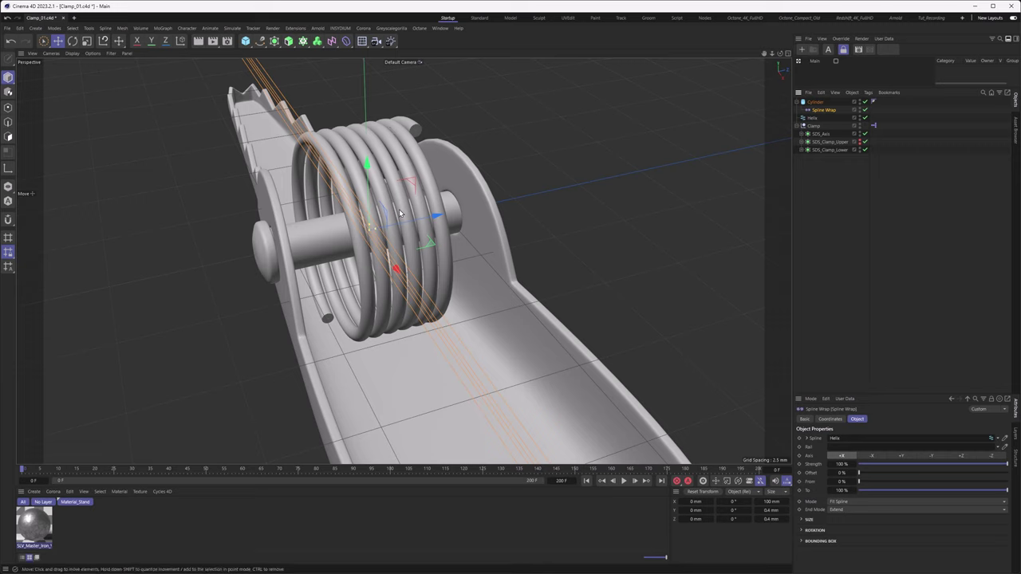
pyautogui.keyDown('alt'); pyautogui.moveTo(392, 218); pyautogui.dragTo(397, 174); pyautogui.keyUp('alt')
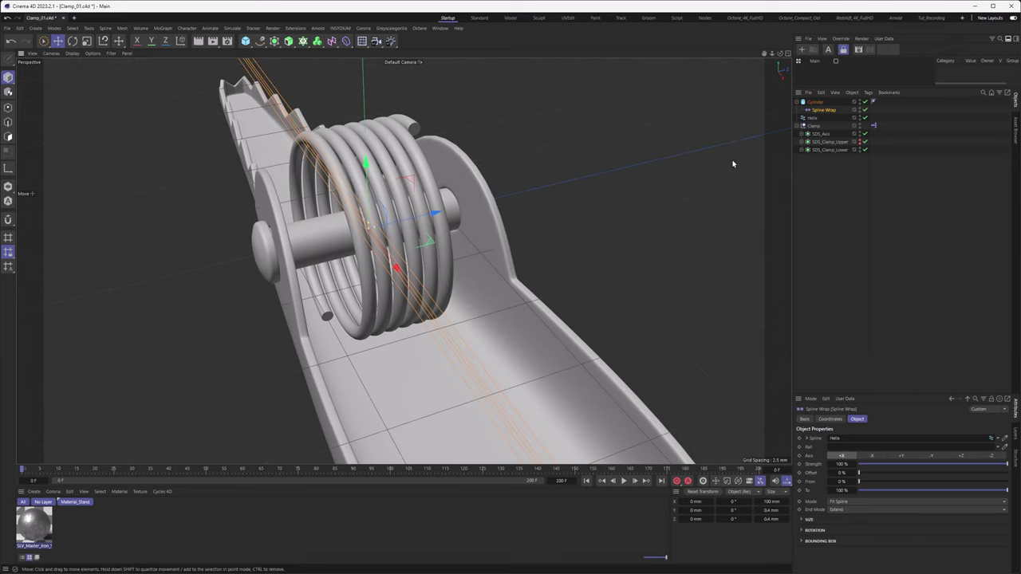
# Step: Enable the fillet on the cylinder's caps and set the fillet radius to 0.1 mm
pyautogui.click(814, 103)
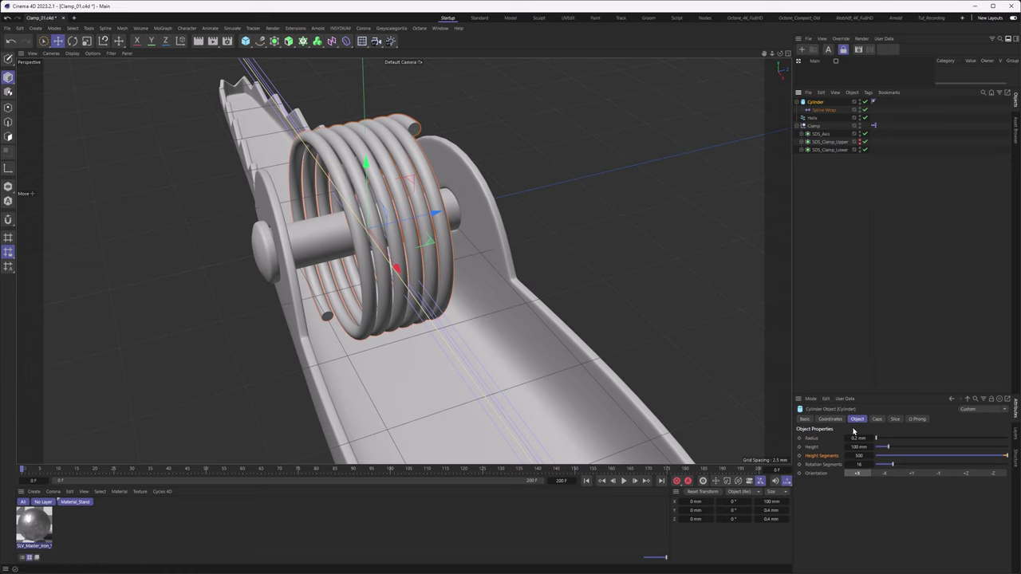
pyautogui.click(878, 419)
pyautogui.click(828, 457)
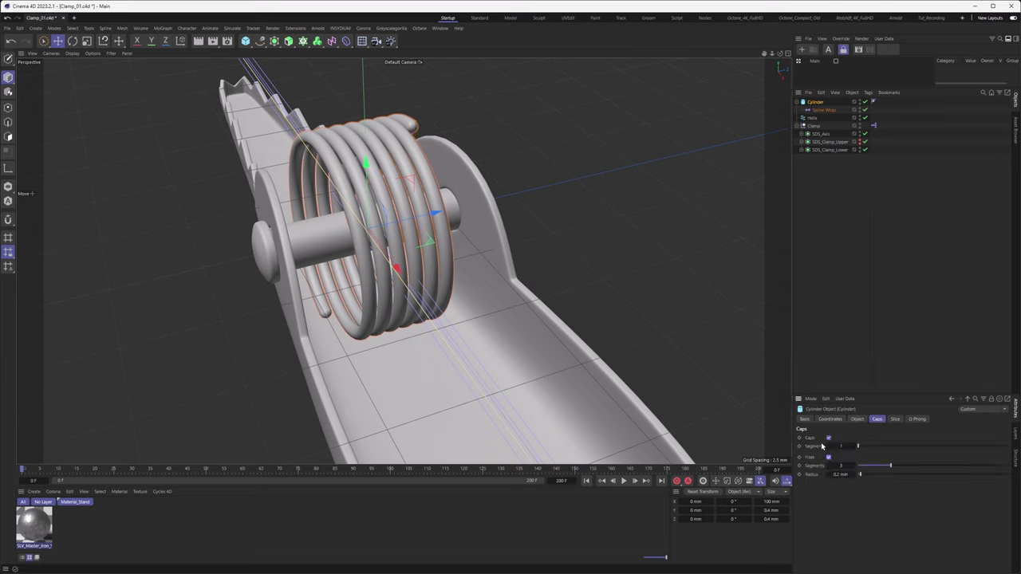
pyautogui.click(839, 475)
pyautogui.moveTo(836, 475); pyautogui.dragTo(854, 476)
pyautogui.write('1')
pyautogui.press('Return')
# Step: Examine the rounded wire ends and the coils around the axis pin from several angles
pyautogui.scroll(10, 311, 323)
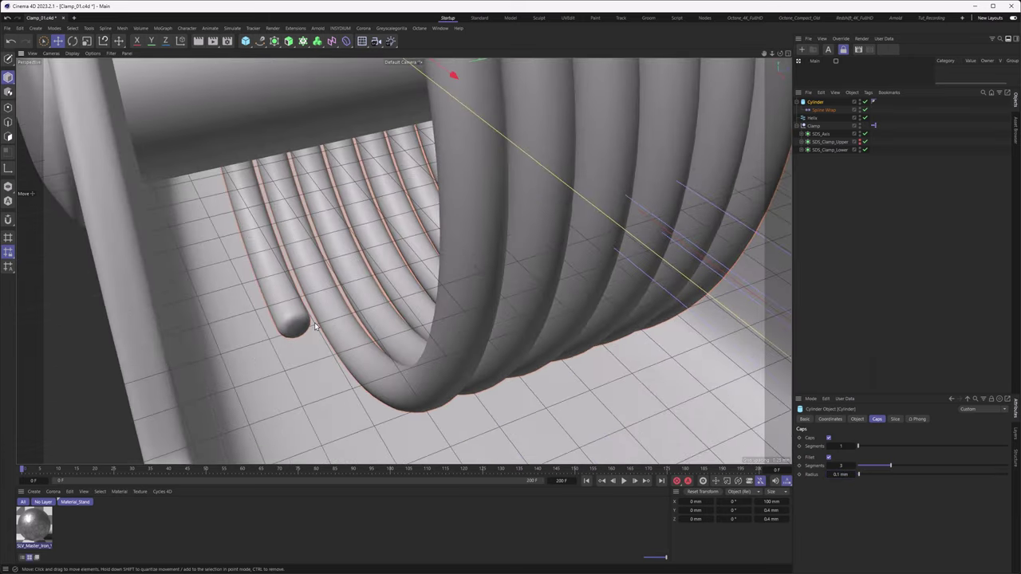
pyautogui.keyDown('alt'); pyautogui.moveTo(314, 322); pyautogui.dragTo(300, 408, button='middle'); pyautogui.keyUp('alt')
pyautogui.scroll(-8, 301, 407)
pyautogui.scroll(2, 341, 327)
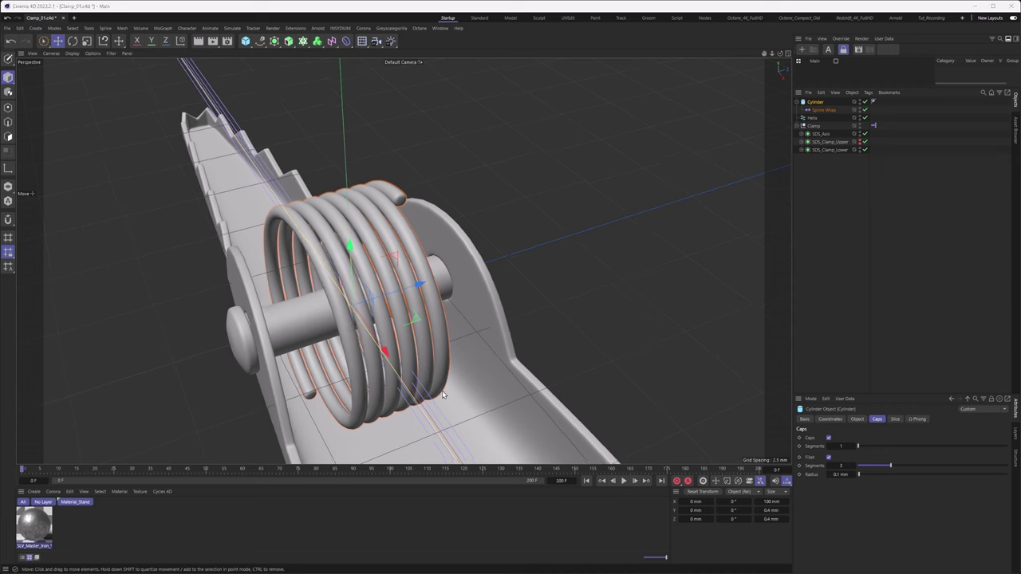
pyautogui.keyDown('alt'); pyautogui.moveTo(442, 395); pyautogui.dragTo(424, 372); pyautogui.keyUp('alt')
pyautogui.scroll(-2, 423, 371)
pyautogui.keyDown('alt'); pyautogui.moveTo(422, 370); pyautogui.dragTo(449, 273, button='middle'); pyautogui.keyUp('alt')
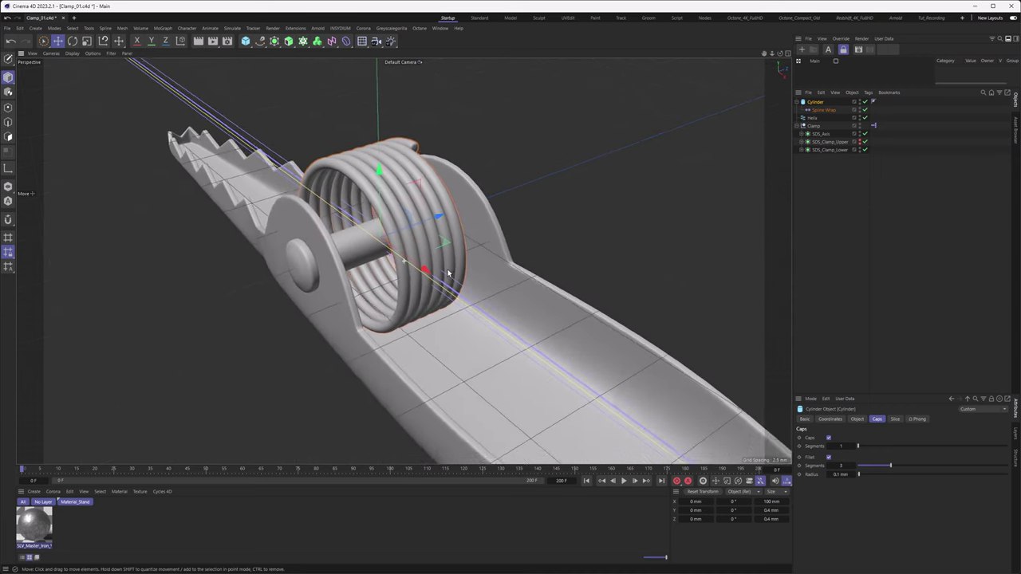
pyautogui.keyDown('alt'); pyautogui.moveTo(448, 273); pyautogui.dragTo(417, 280); pyautogui.keyUp('alt')
pyautogui.keyDown('alt'); pyautogui.moveTo(418, 279); pyautogui.dragTo(410, 287, button='middle'); pyautogui.keyUp('alt')
pyautogui.moveTo(410, 288)
pyautogui.keyDown('alt'); pyautogui.mouseDown()
pyautogui.moveTo(425, 296)
pyautogui.moveTo(399, 275)
pyautogui.mouseUp(); pyautogui.keyUp('alt')
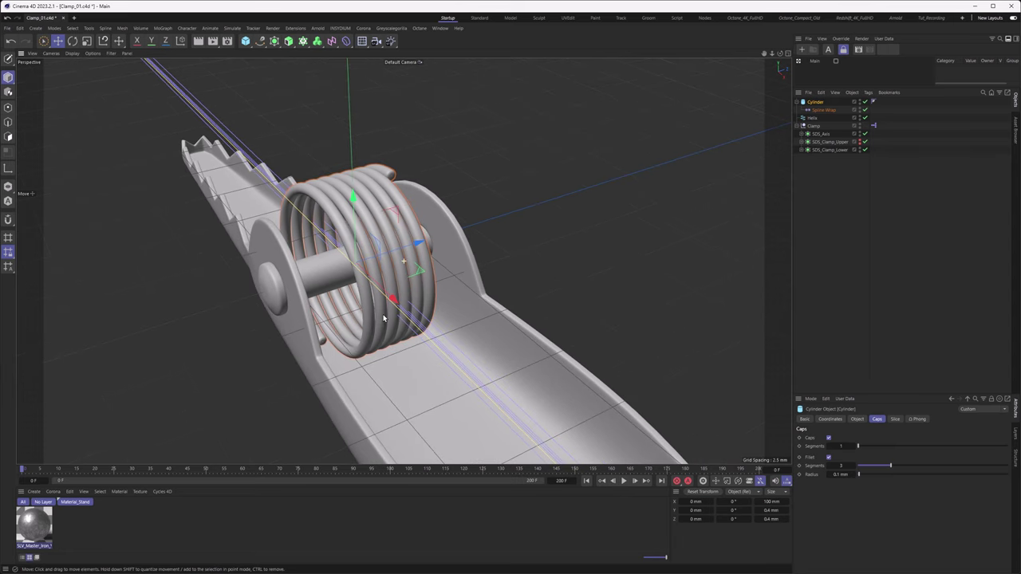
pyautogui.click(288, 41)
pyautogui.keyDown('alt'); pyautogui.moveTo(403, 238); pyautogui.dragTo(335, 252); pyautogui.keyUp('alt')
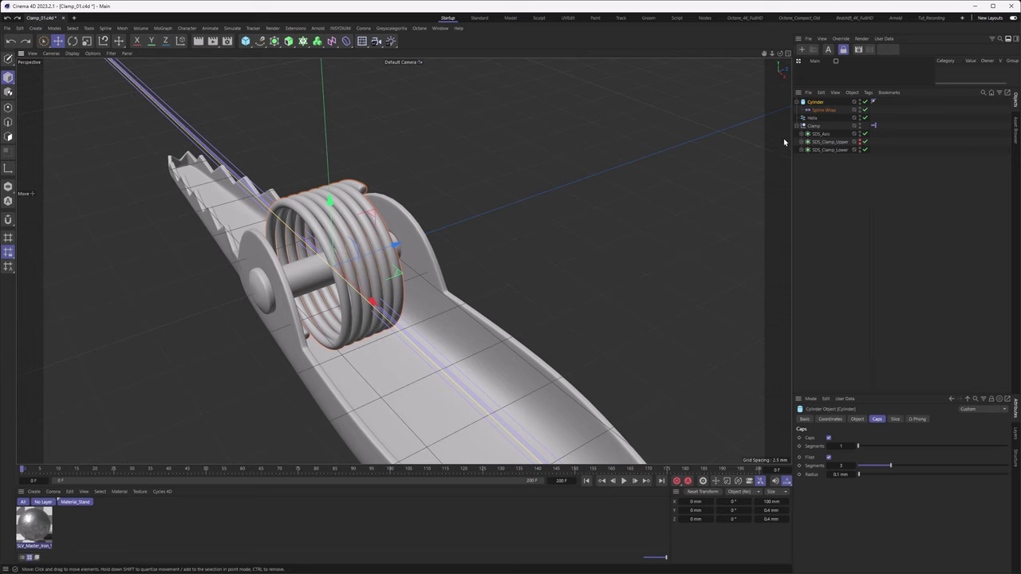
# Step: Extend both spring ends into straight arms by setting the Spline Wrap's From to -6% and To to 106%
pyautogui.click(823, 110)
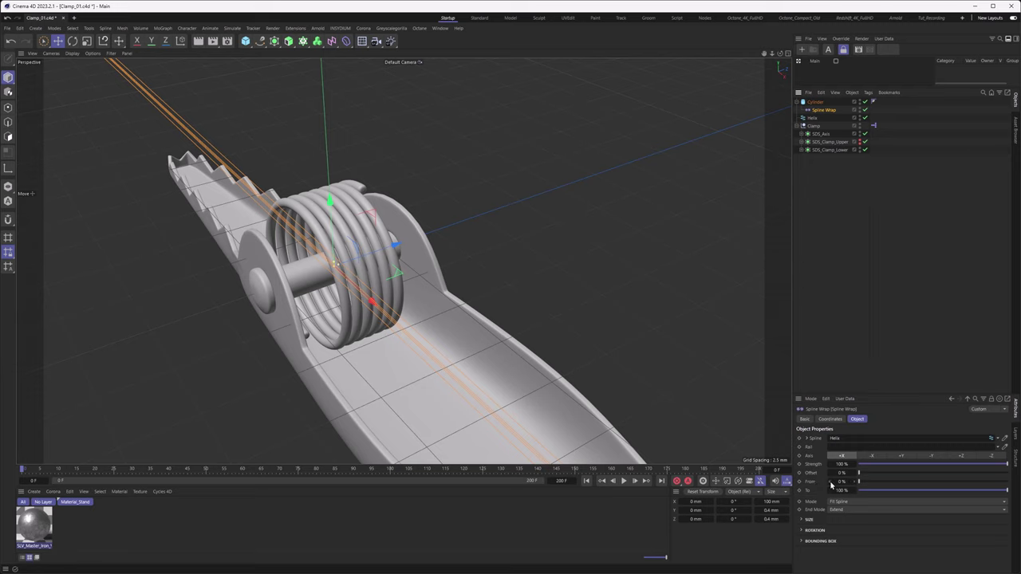
pyautogui.moveTo(830, 484); pyautogui.dragTo(830, 484)
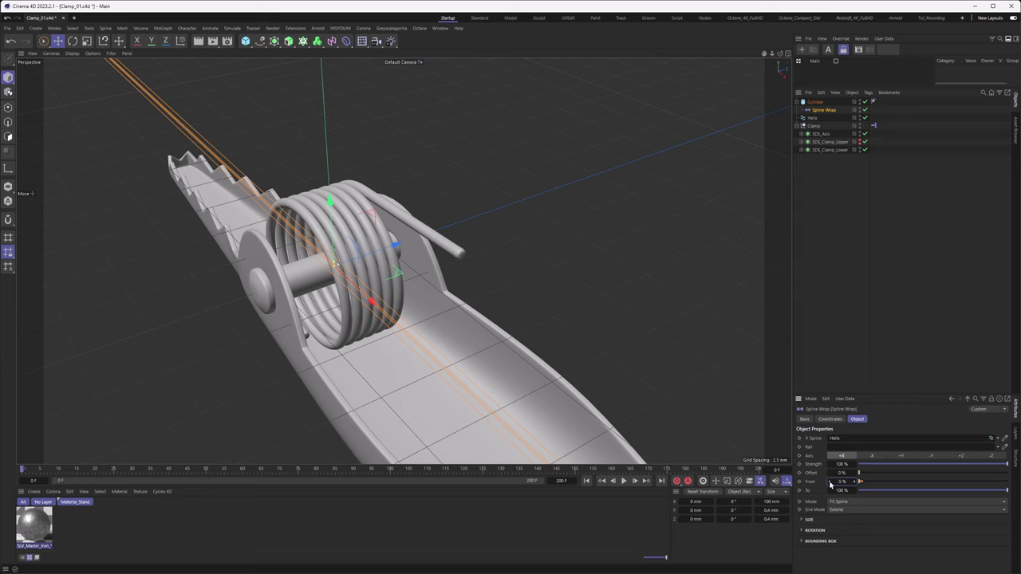
pyautogui.click(830, 483)
pyautogui.moveTo(258, 251)
pyautogui.keyDown('alt'); pyautogui.mouseDown()
pyautogui.moveTo(304, 226)
pyautogui.moveTo(274, 259)
pyautogui.mouseUp(); pyautogui.keyUp('alt')
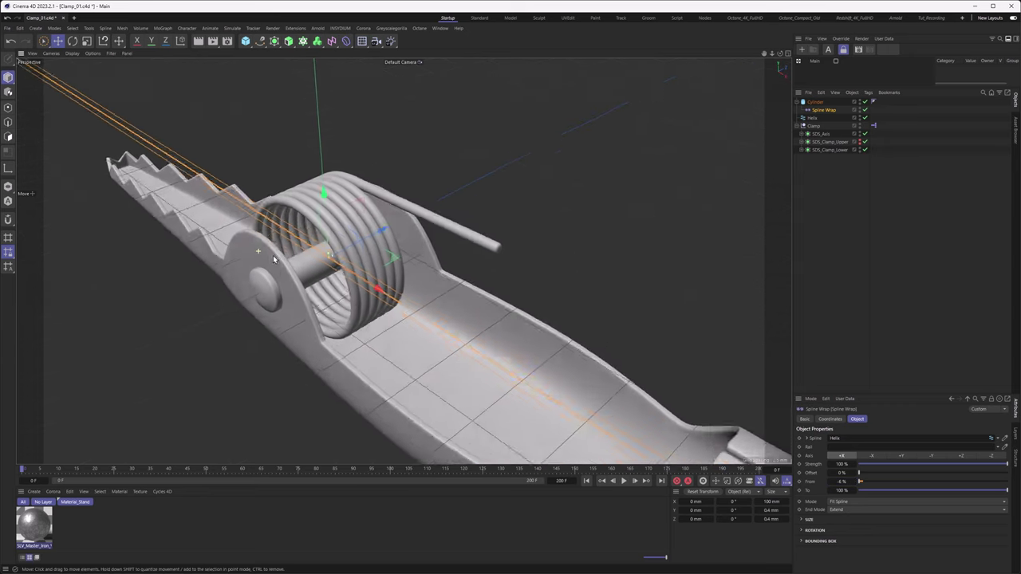
pyautogui.keyDown('alt'); pyautogui.moveTo(379, 315); pyautogui.dragTo(346, 272); pyautogui.keyUp('alt')
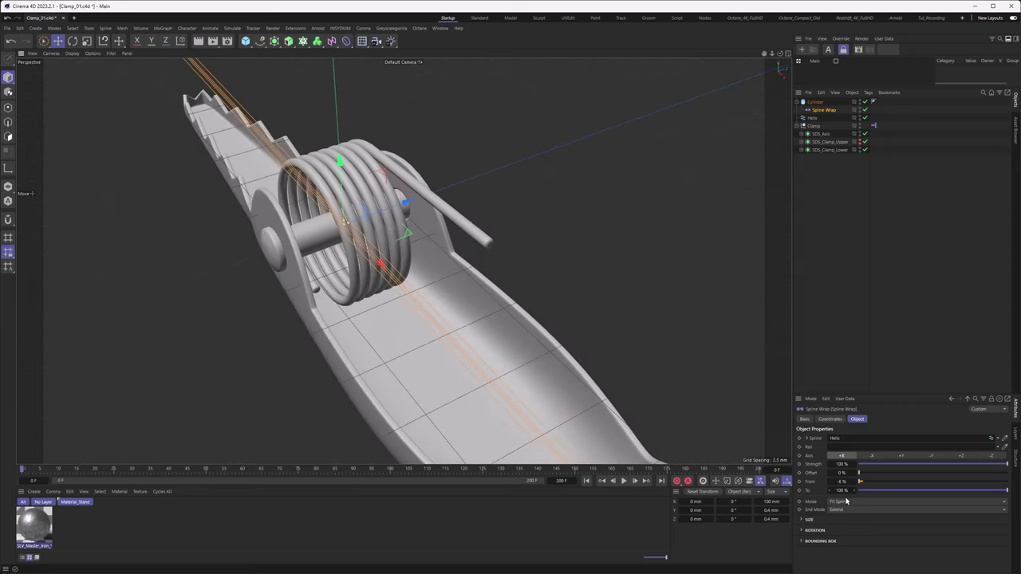
pyautogui.moveTo(856, 492); pyautogui.dragTo(856, 492)
pyautogui.keyDown('alt'); pyautogui.moveTo(346, 300); pyautogui.dragTo(358, 144); pyautogui.keyUp('alt')
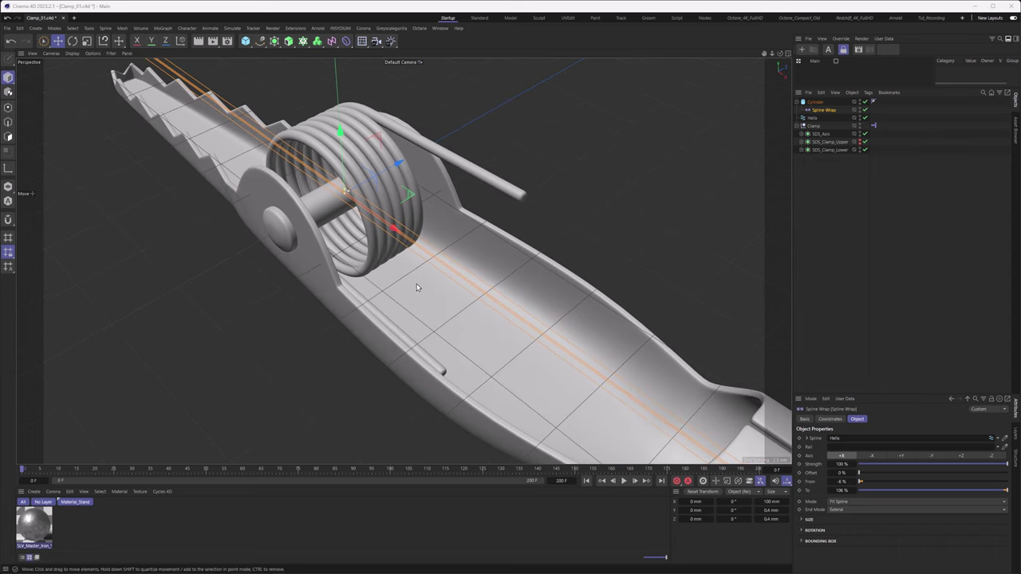
# Step: Rename the cylinder Spring and the helix Spring_Spline, and group them in a null named Spring_Null inside Clamp
pyautogui.click(818, 103)
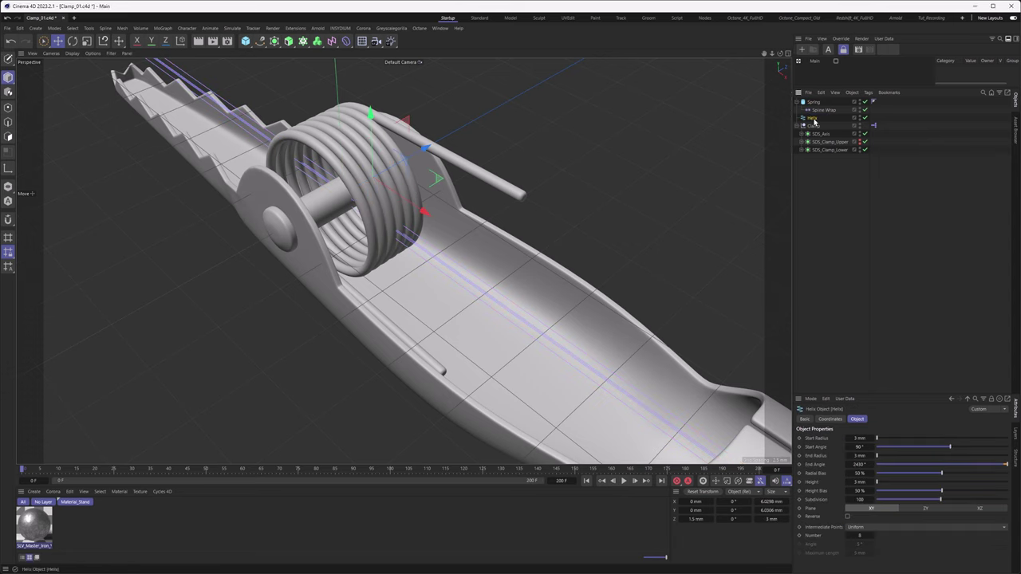
pyautogui.click(811, 104)
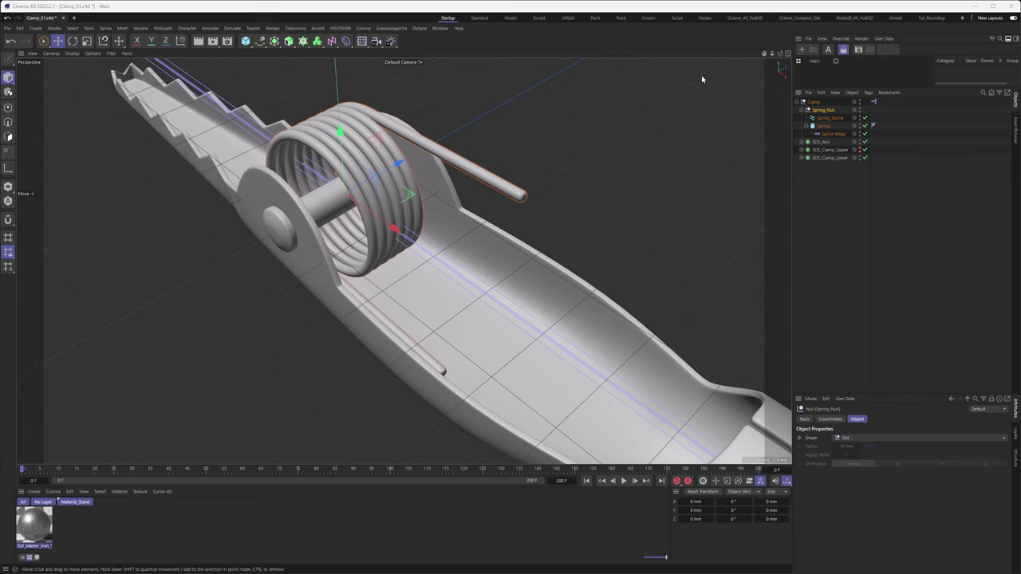
# Step: Add a percent float user data entry limited to 0–100% to the Clamp null and try out its value field
pyautogui.click(815, 104)
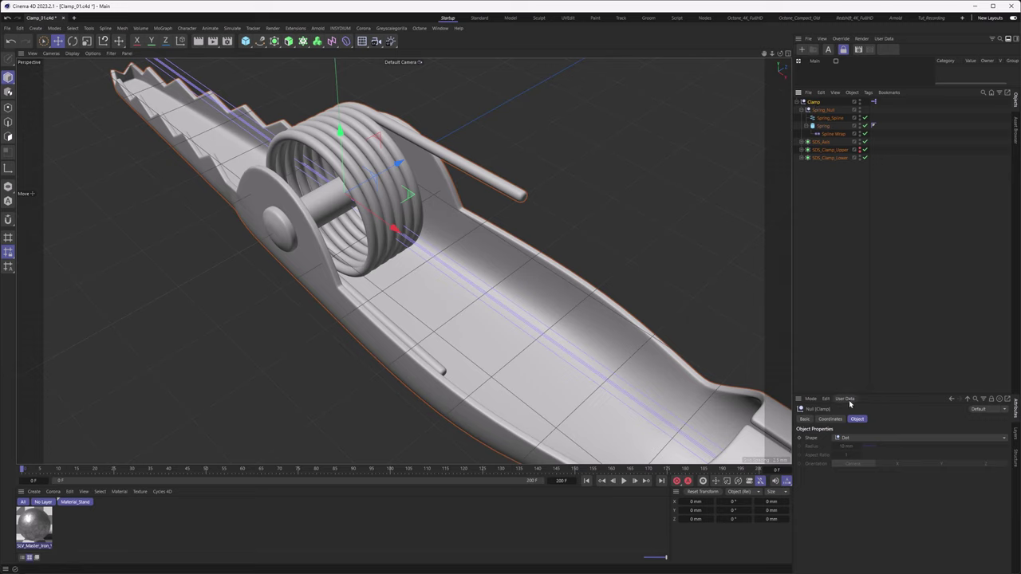
pyautogui.click(845, 399)
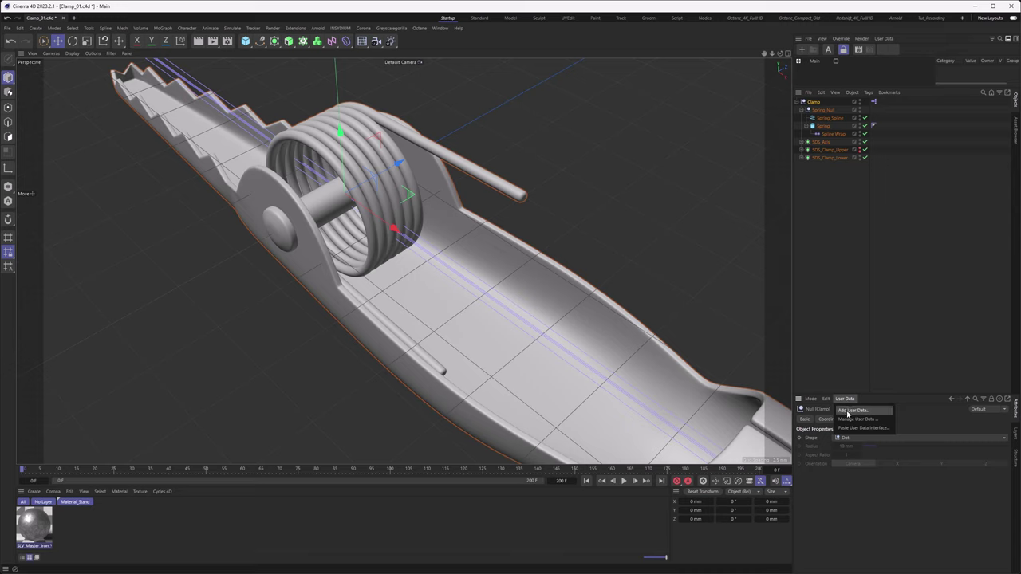
pyautogui.click(848, 411)
pyautogui.moveTo(844, 302); pyautogui.dragTo(582, 110)
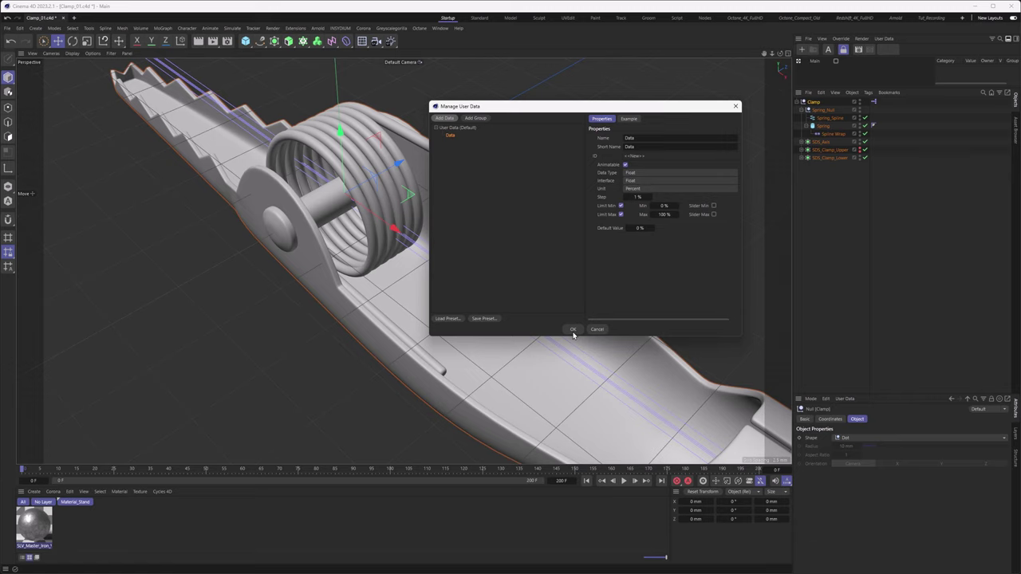
pyautogui.click(573, 330)
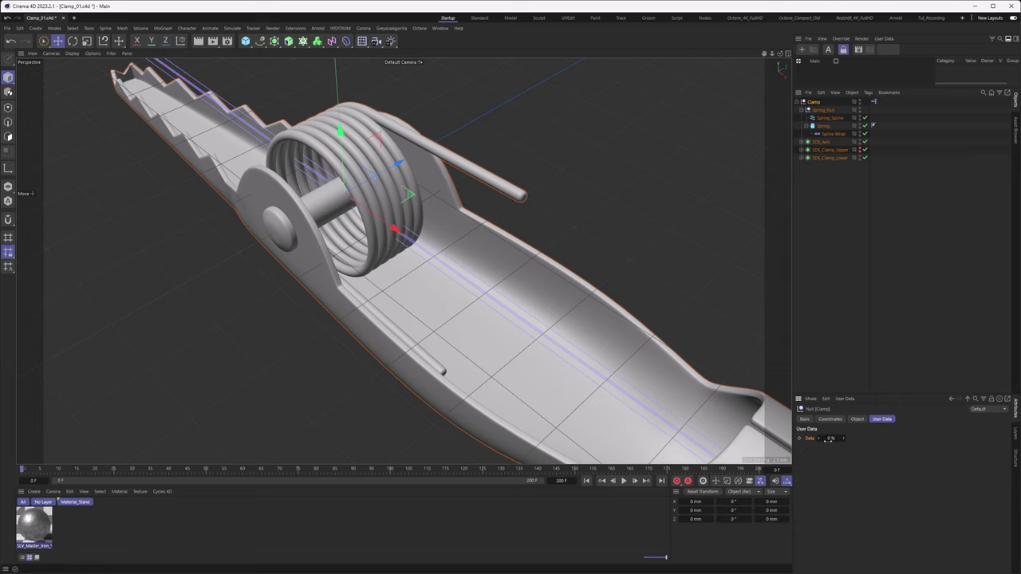
pyautogui.moveTo(830, 438)
pyautogui.mouseDown()
pyautogui.moveTo(909, 438)
pyautogui.moveTo(836, 438)
pyautogui.mouseUp()
# Step: Reopen the Clamp null's user data for management and rename the Data entry as Open / Close
pyautogui.click(844, 401)
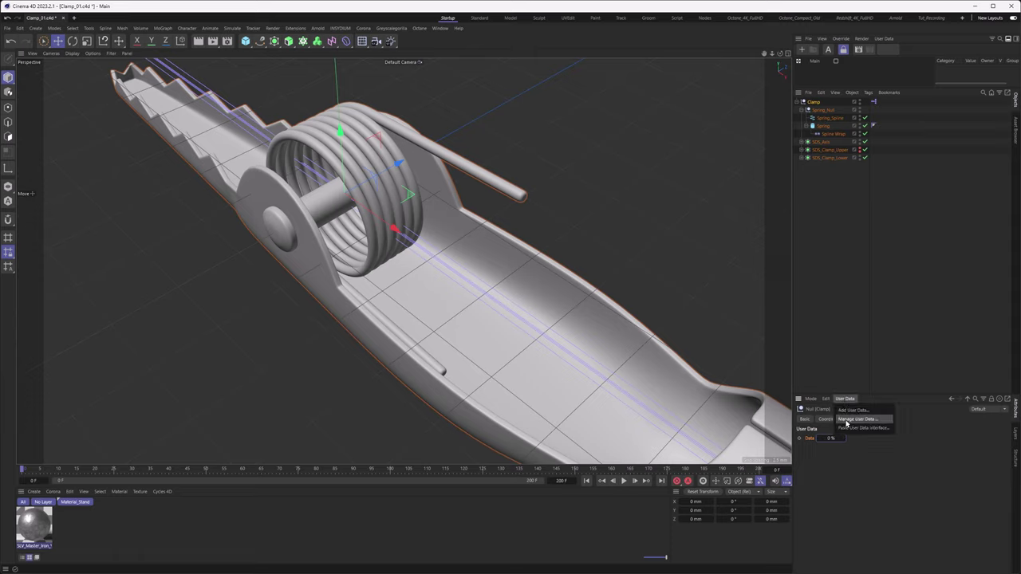
pyautogui.click(847, 420)
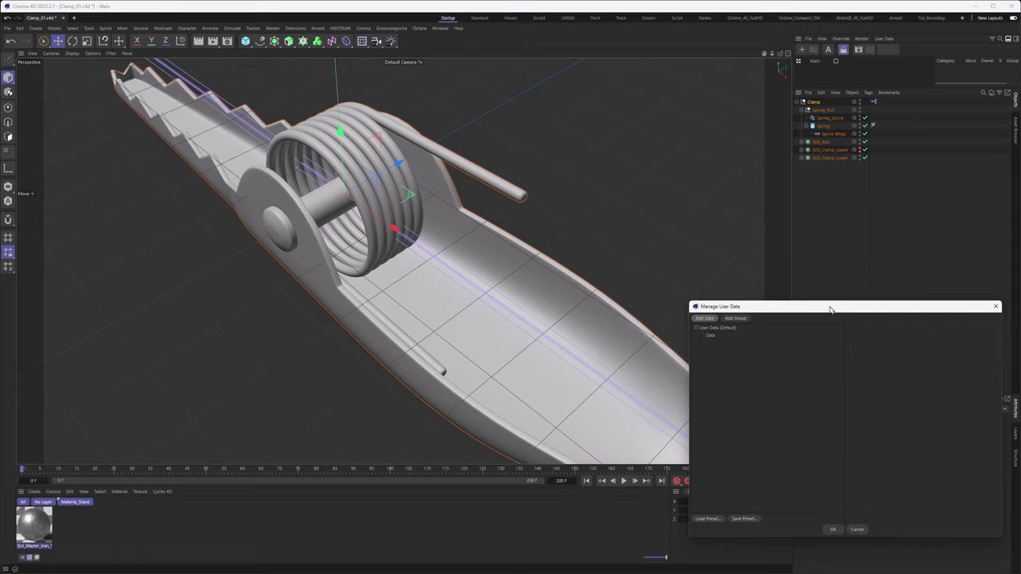
pyautogui.moveTo(830, 307); pyautogui.dragTo(518, 165)
pyautogui.click(396, 182)
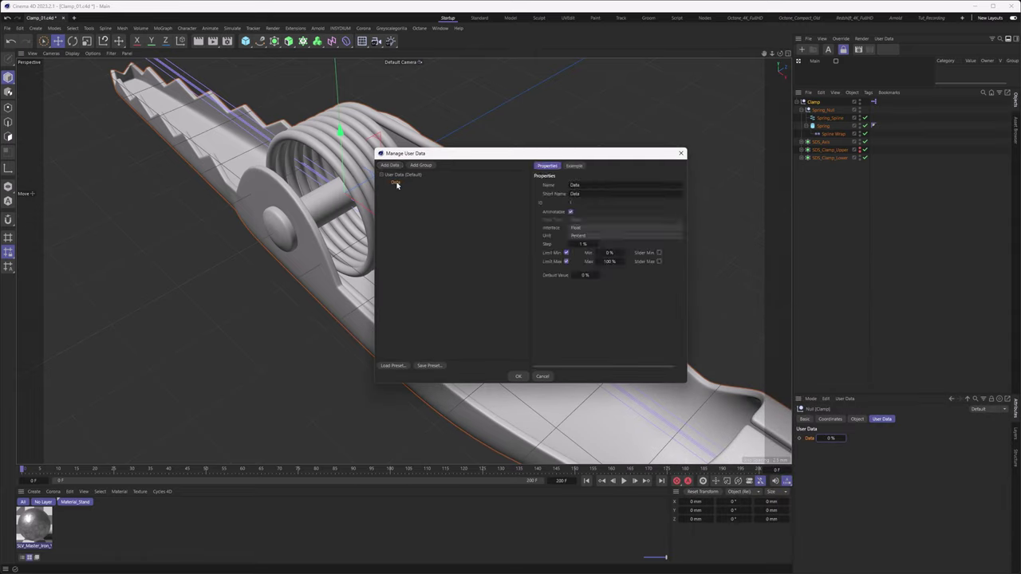
pyautogui.click(590, 184)
pyautogui.write('Open / Close')
pyautogui.press('Return')
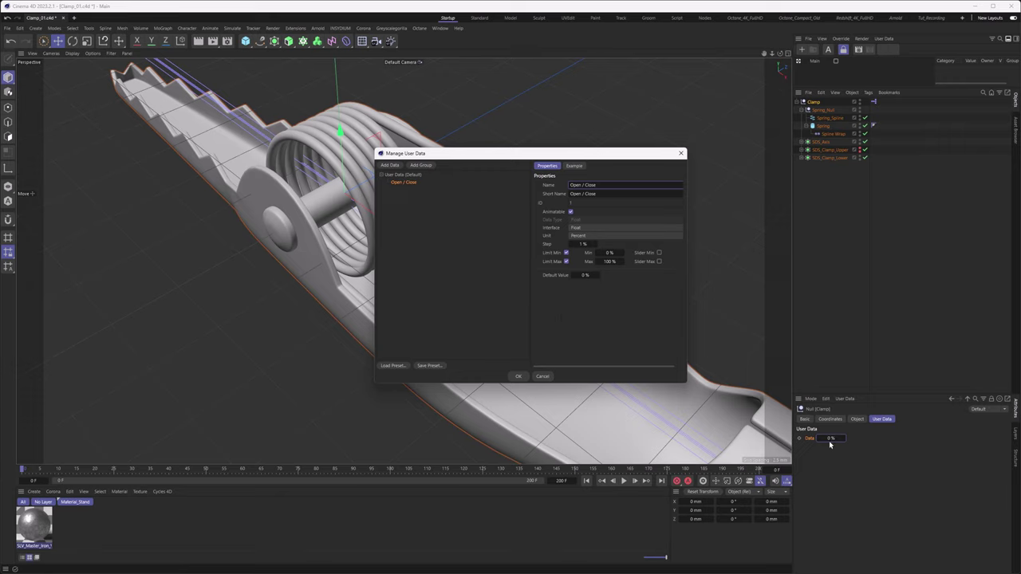
# Step: Set the Open / Close entry's interface to Float Slider and accept the user data changes
pyautogui.click(591, 231)
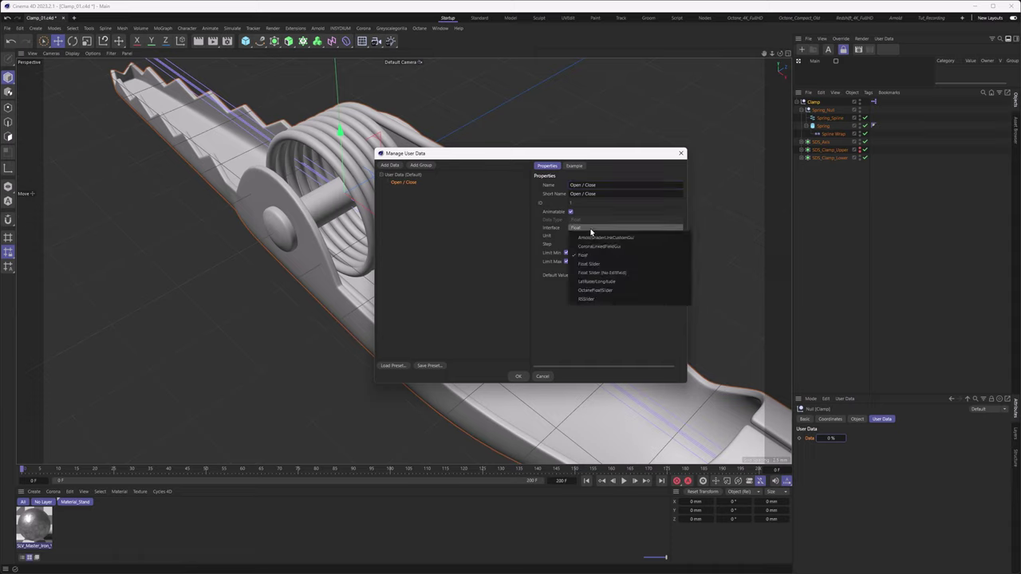
pyautogui.click(597, 265)
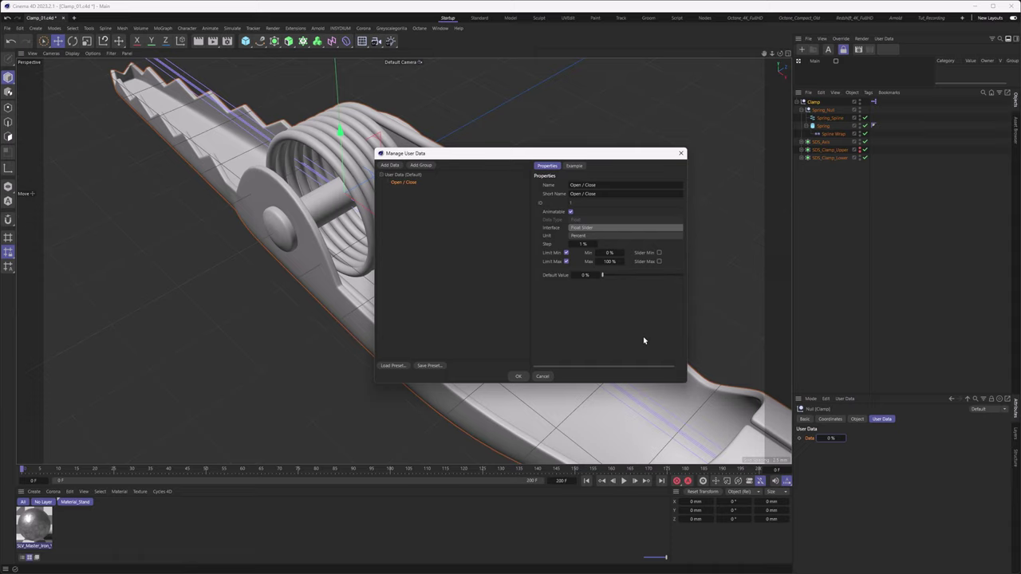
pyautogui.click(521, 378)
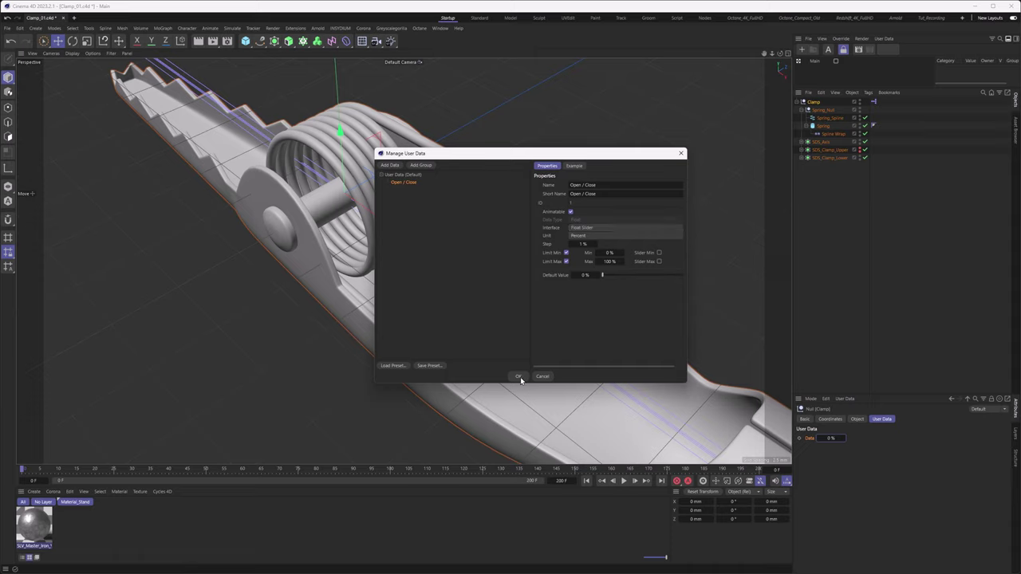
pyautogui.click(520, 378)
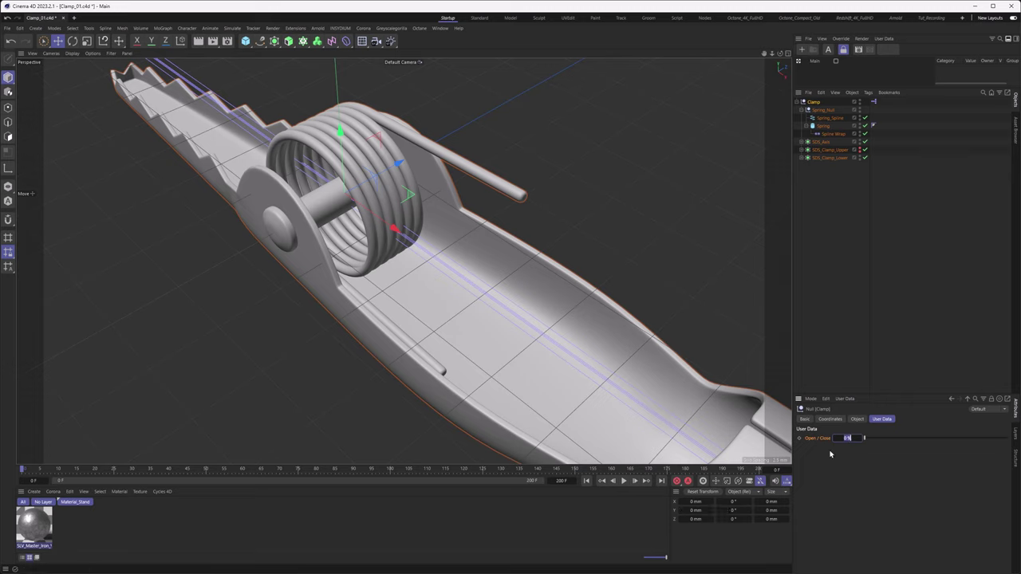
# Step: Place the Open / Close slider as a HUD element near the viewport's upper-right corner and check its display by deselecting and reselecting Clamp
pyautogui.moveTo(865, 440)
pyautogui.mouseDown()
pyautogui.moveTo(1014, 447)
pyautogui.moveTo(860, 450)
pyautogui.mouseUp()
pyautogui.keyDown('ctrl'); pyautogui.moveTo(628, 86); pyautogui.dragTo(628, 85); pyautogui.keyUp('ctrl')
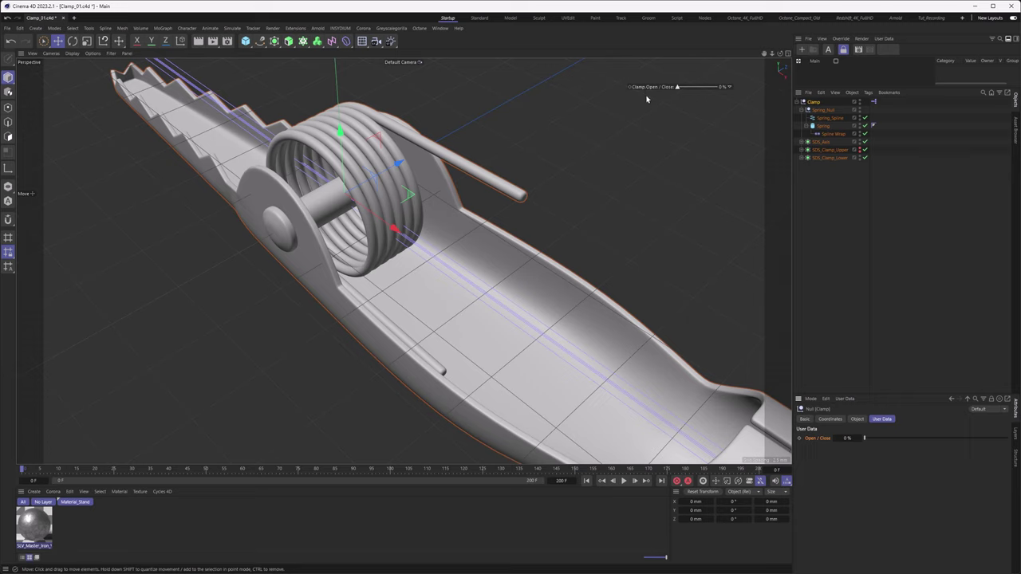
pyautogui.keyDown('ctrl'); pyautogui.moveTo(651, 89); pyautogui.dragTo(677, 70); pyautogui.keyUp('ctrl')
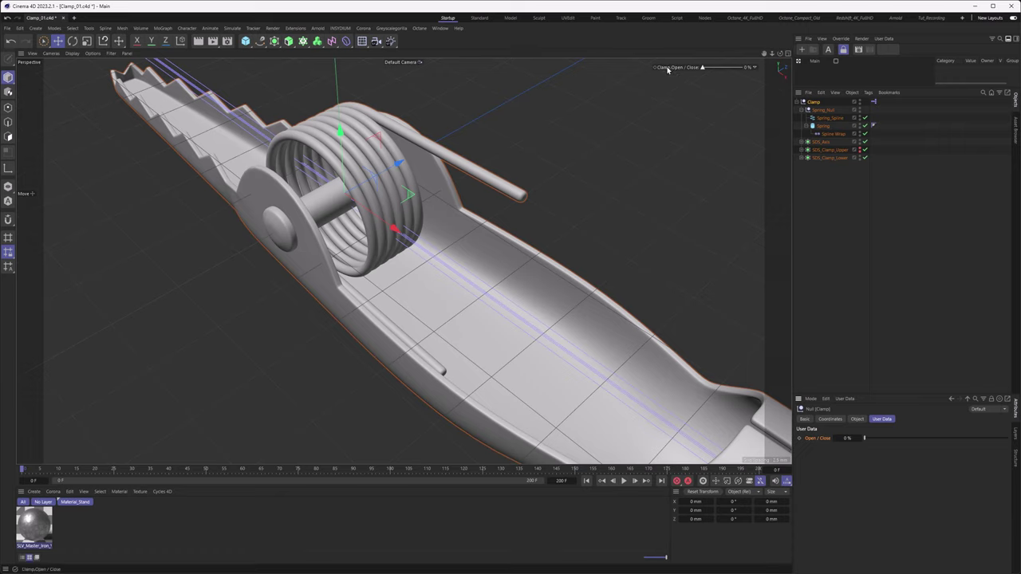
pyautogui.click(819, 203)
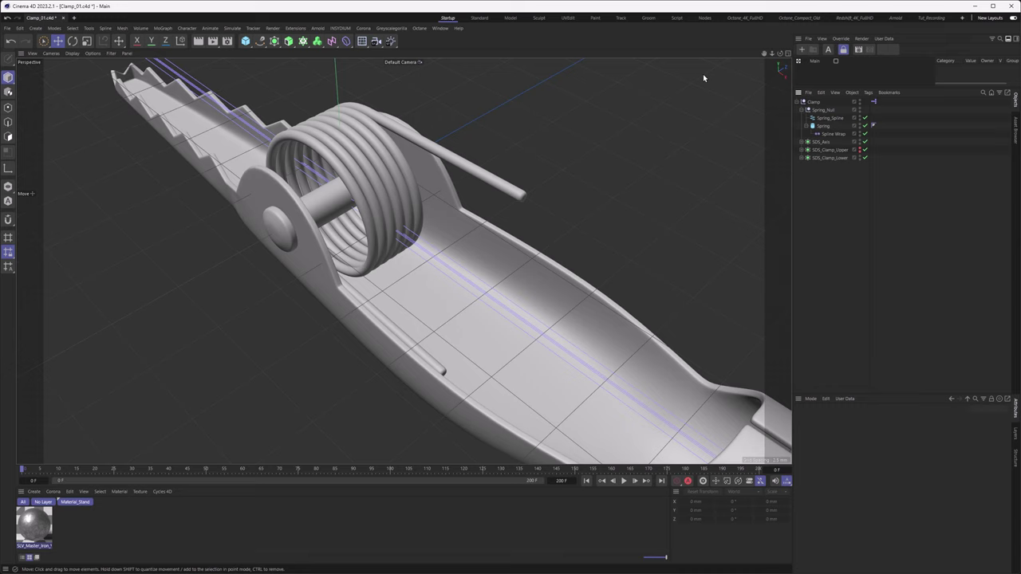
pyautogui.click(813, 103)
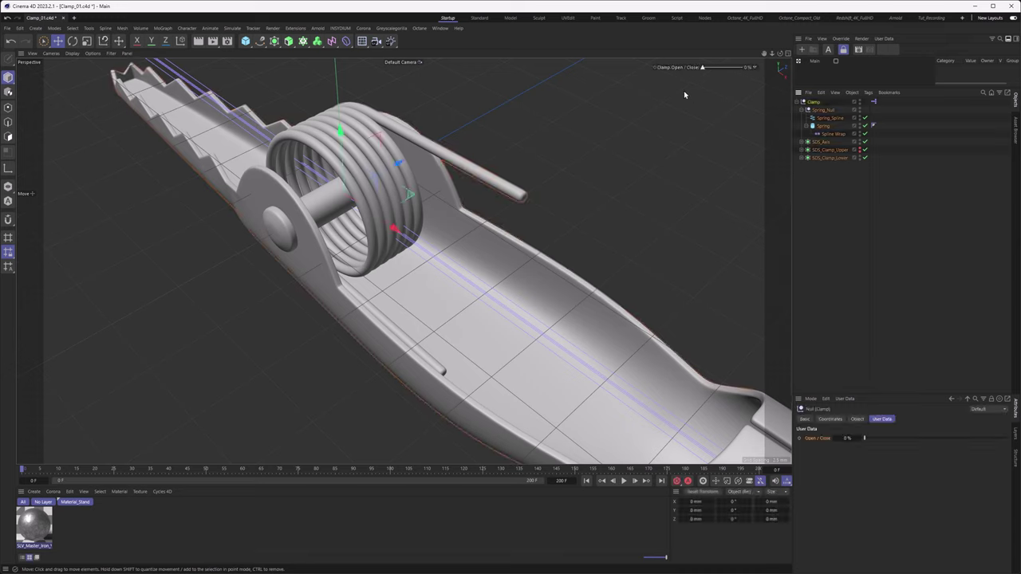
# Step: Turn off the object name in the Open / Close HUD element's display and try out its slider
pyautogui.rightClick(675, 68)
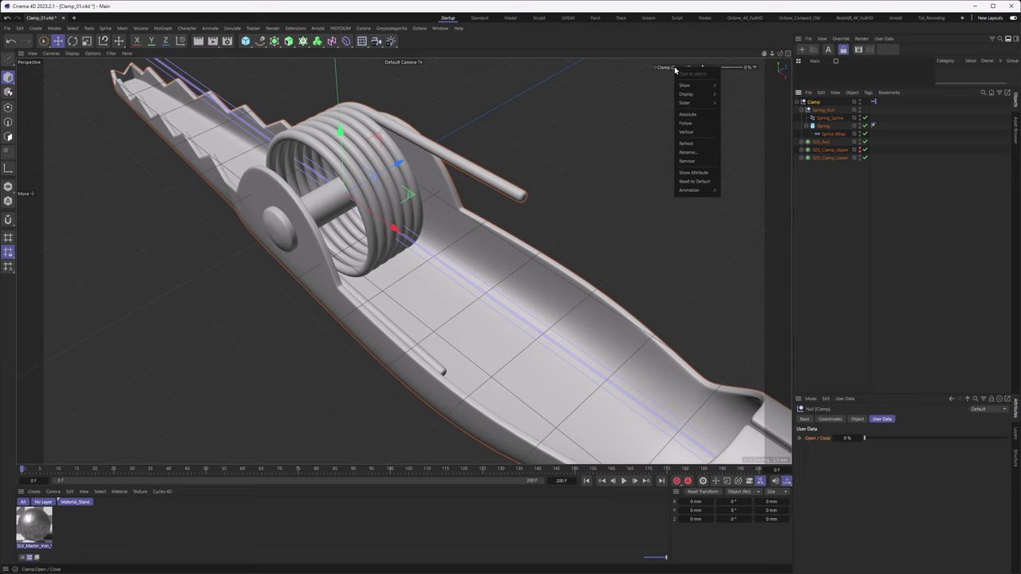
pyautogui.moveTo(686, 85)
pyautogui.click(732, 118)
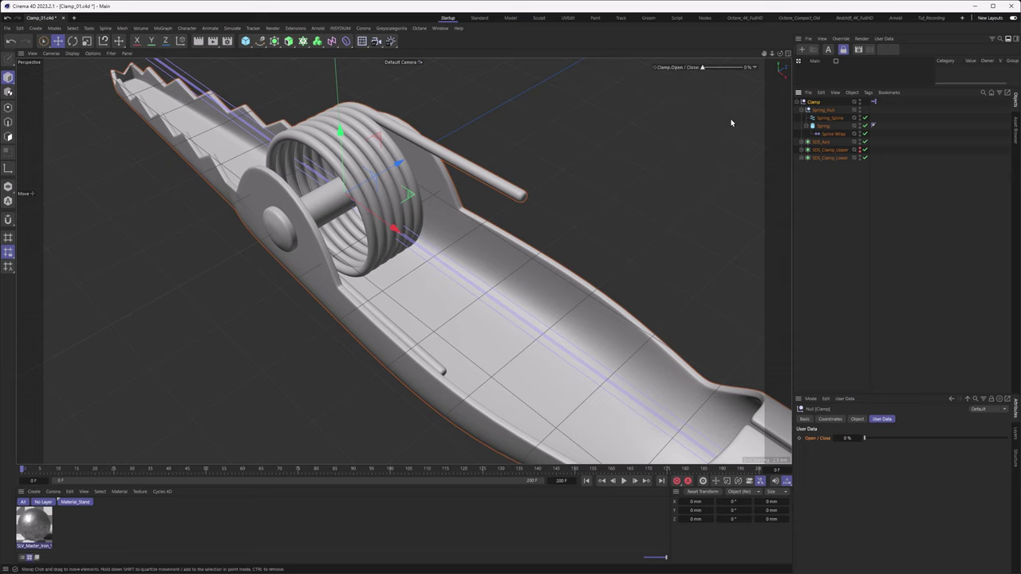
pyautogui.rightClick(673, 69)
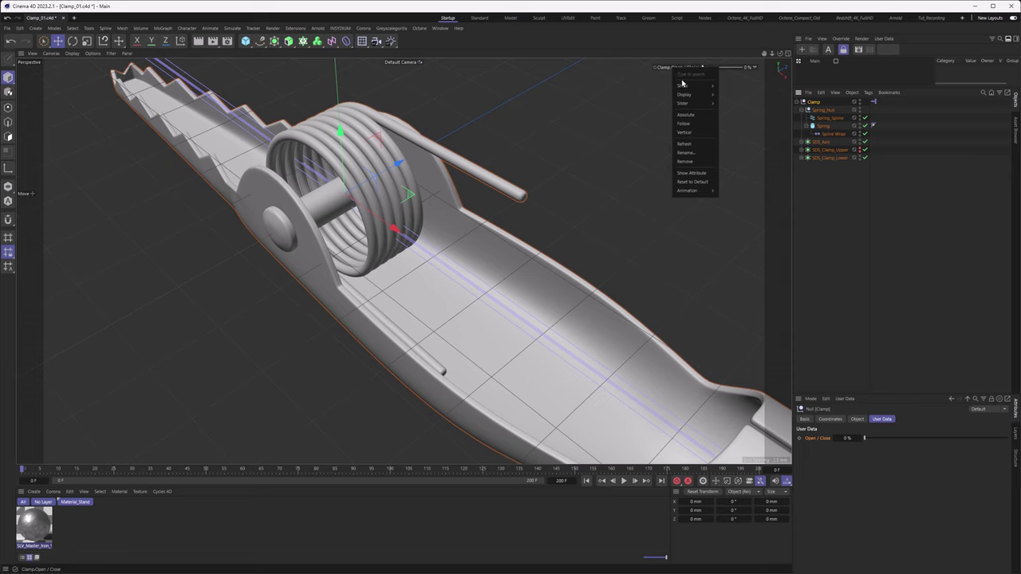
pyautogui.moveTo(684, 94)
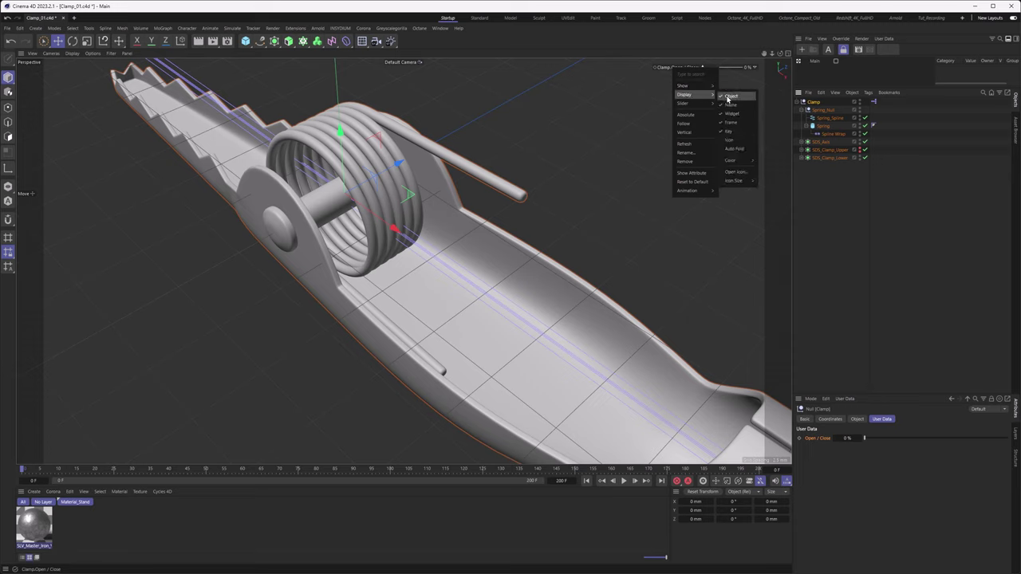
pyautogui.click(729, 97)
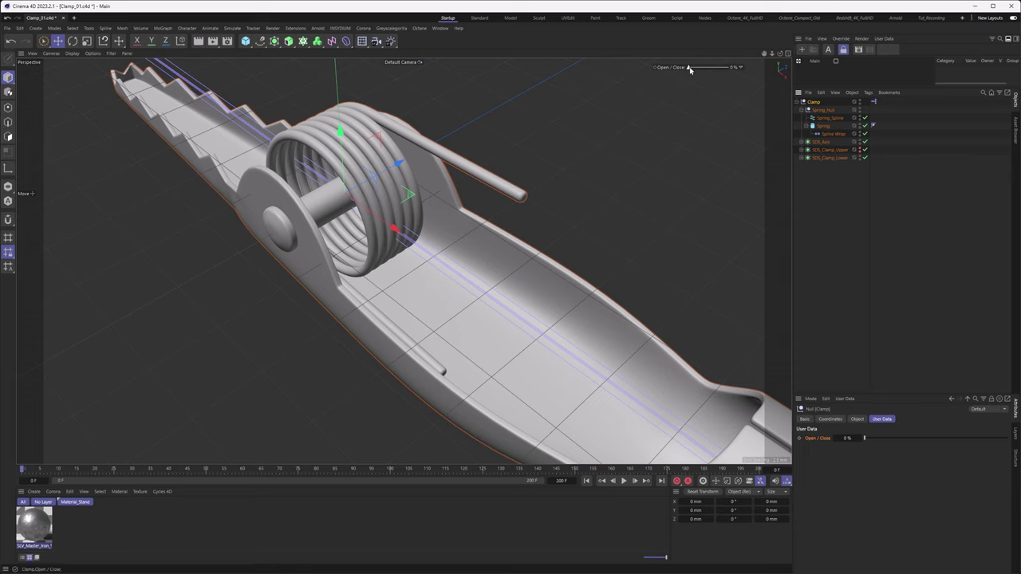
pyautogui.moveTo(689, 68); pyautogui.dragTo(686, 69)
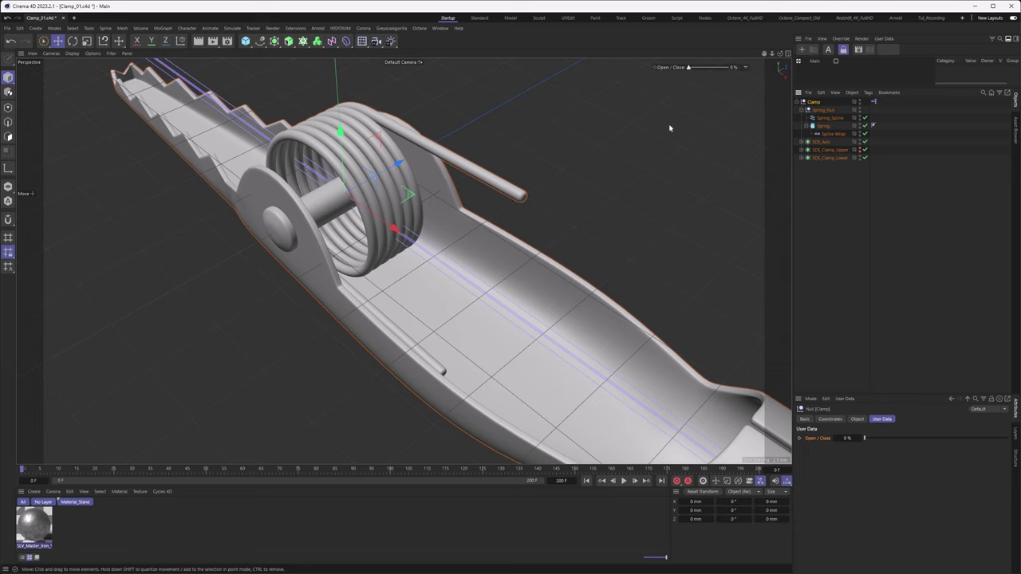
# Step: Open the Clamp null's XPresso expression and add nodes for Clamp, Spring_Spline and Spline Wrap
pyautogui.hotkey('ctrl', 'd')
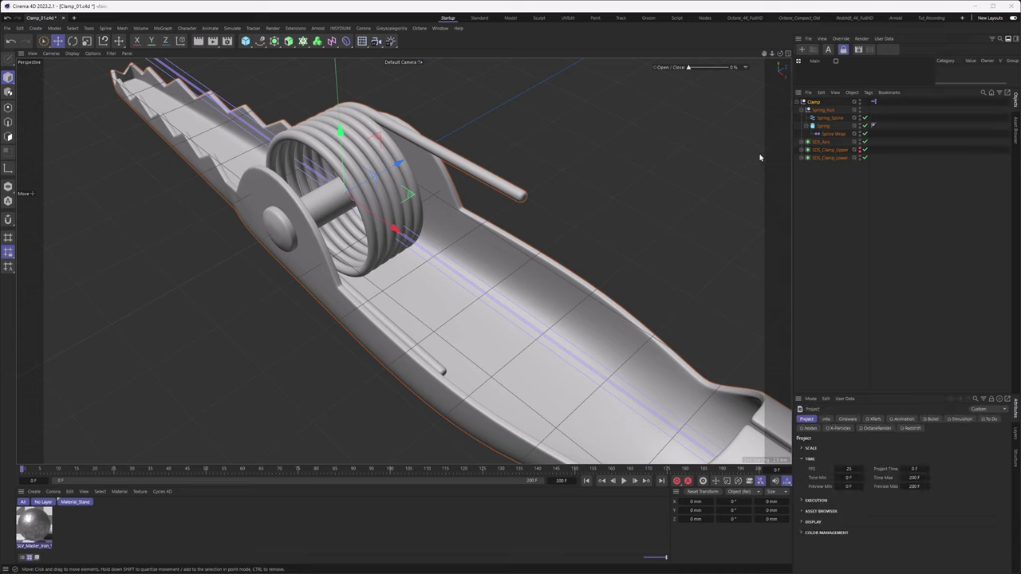
pyautogui.doubleClick(874, 103)
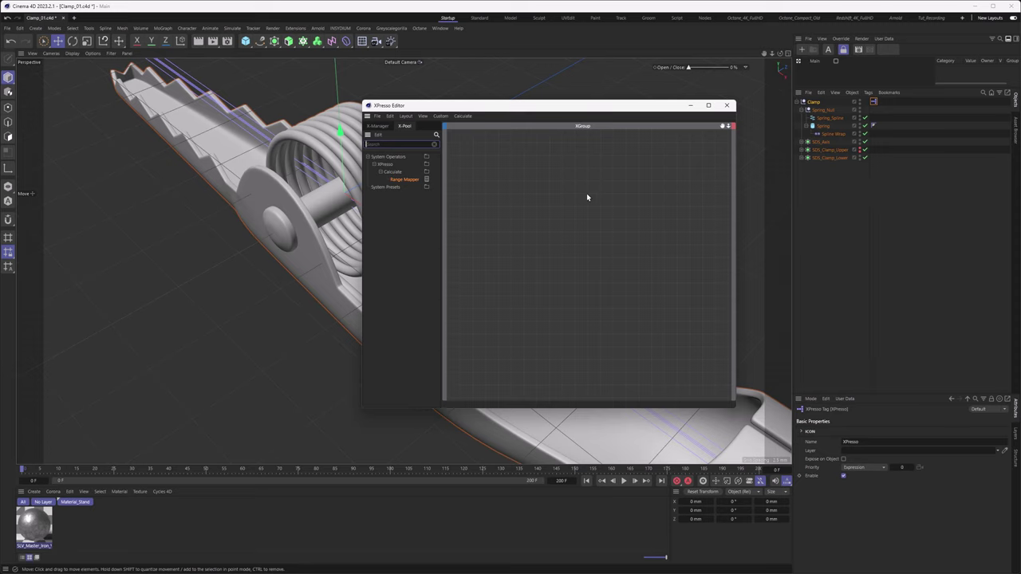
pyautogui.moveTo(812, 102); pyautogui.dragTo(497, 208)
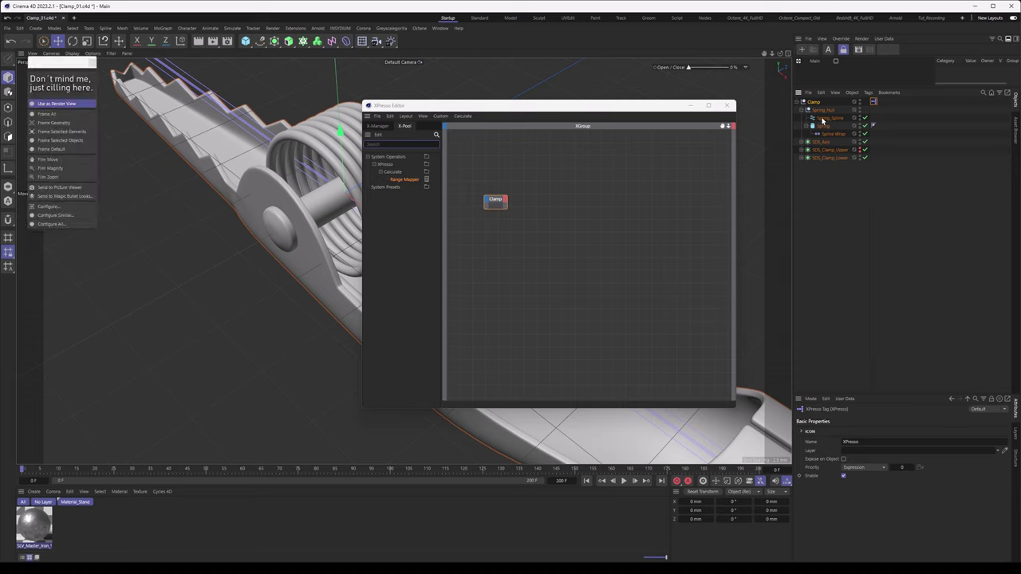
pyautogui.moveTo(829, 118); pyautogui.dragTo(632, 217)
# Step: Make SDS_Clamp_Upper visible again and add it as an XPresso node below the Spline Wrap node
pyautogui.keyDown('alt'); pyautogui.click(860, 151); pyautogui.keyUp('alt')
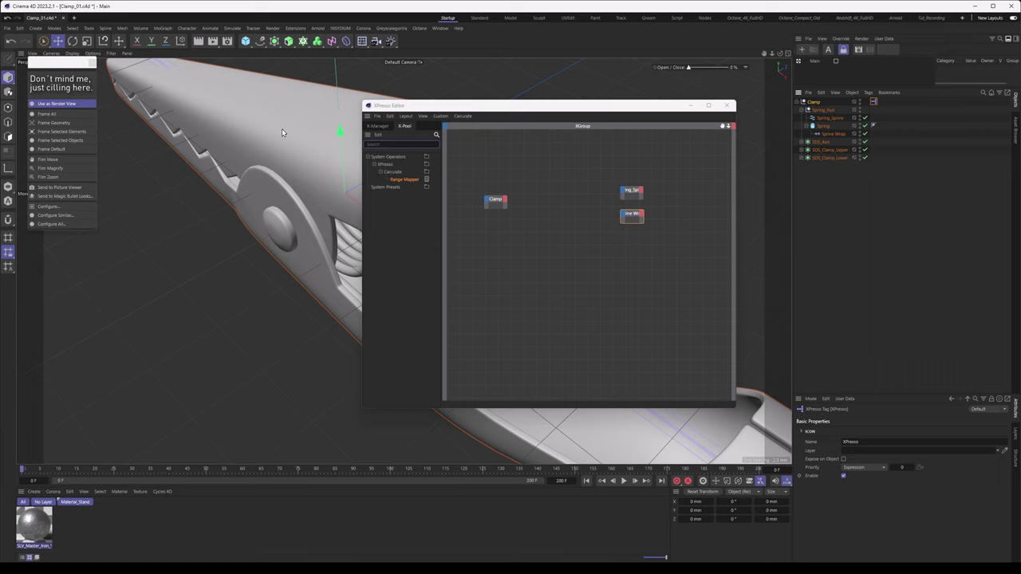
pyautogui.scroll(-3, 261, 137)
pyautogui.keyDown('alt'); pyautogui.moveTo(261, 137); pyautogui.dragTo(294, 138); pyautogui.keyUp('alt')
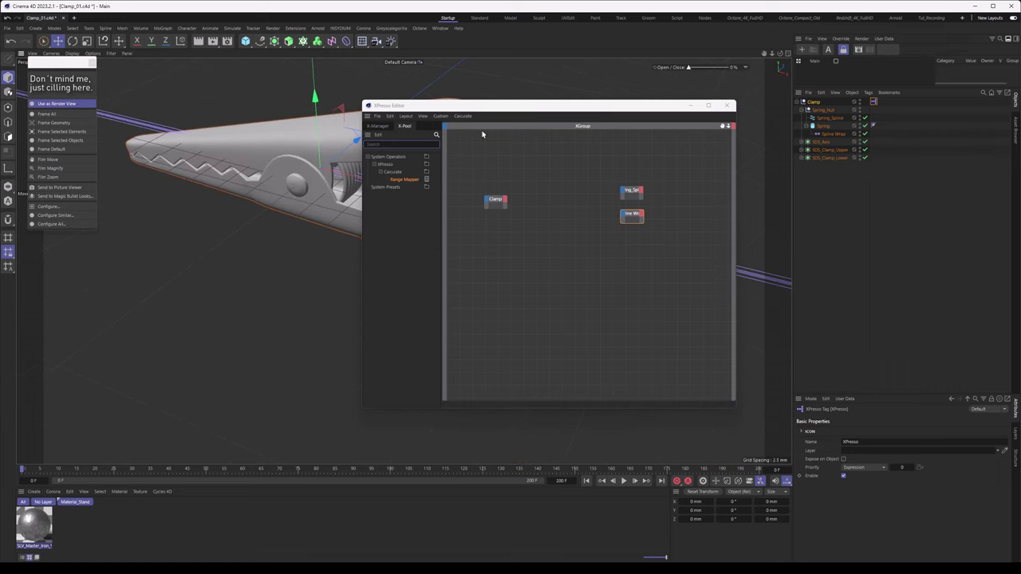
pyautogui.moveTo(506, 112); pyautogui.dragTo(696, 176)
pyautogui.moveTo(842, 150); pyautogui.dragTo(760, 310)
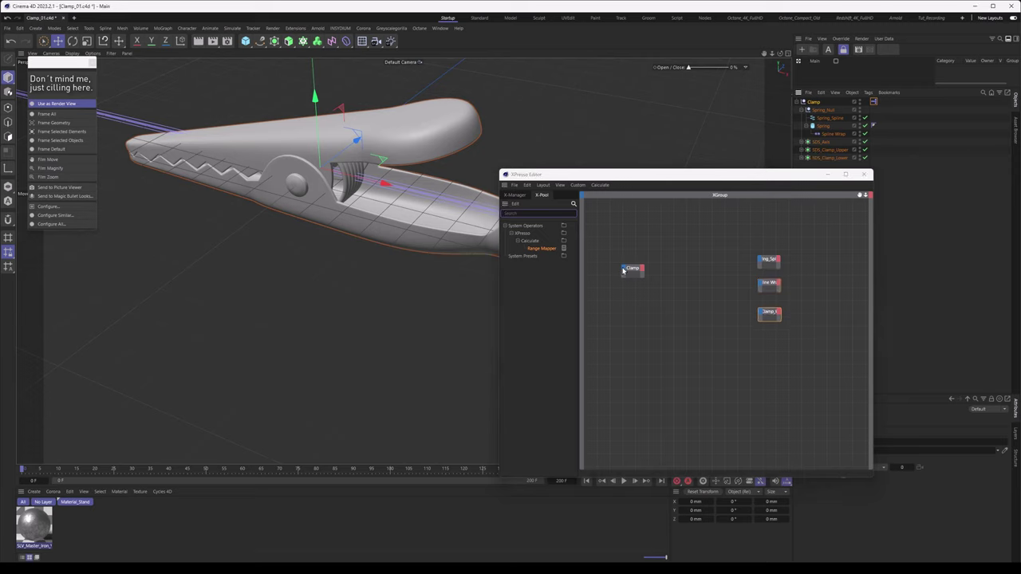
pyautogui.click(624, 268)
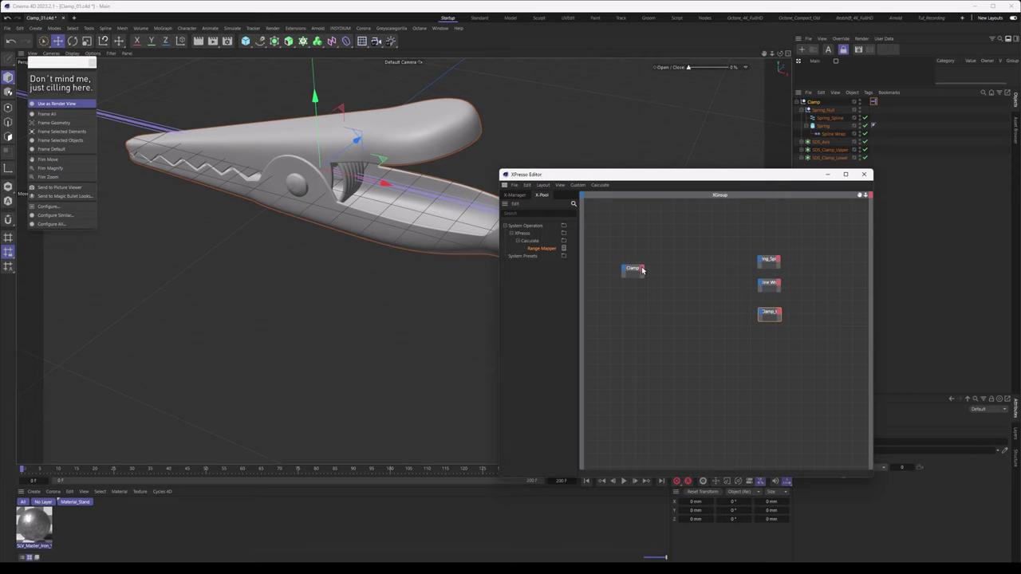
pyautogui.click(642, 269)
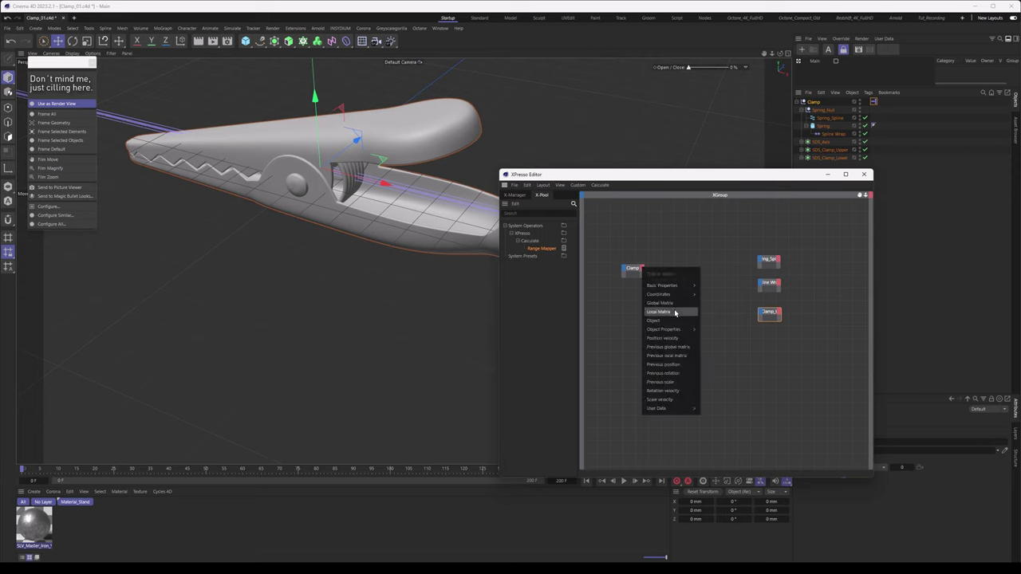
pyautogui.click(675, 245)
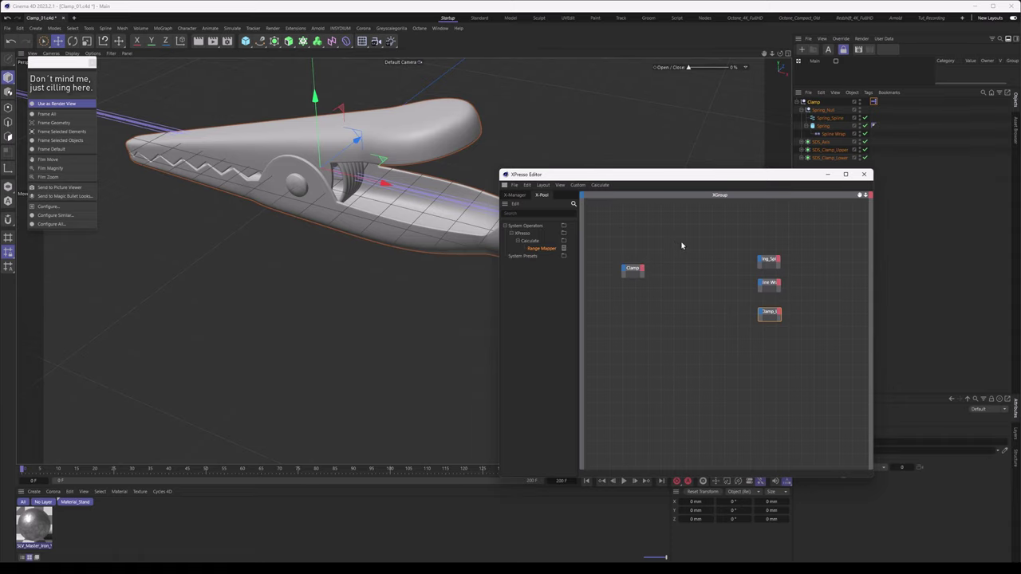
# Step: Add the Clamp null's Open / Close user data as an output port on the Clamp node
pyautogui.moveTo(697, 175); pyautogui.dragTo(504, 154)
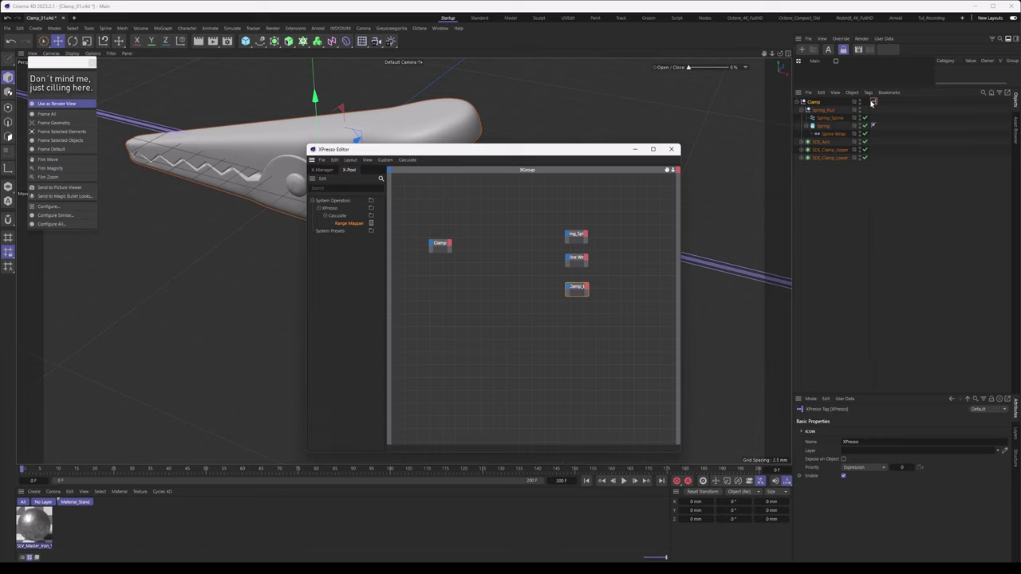
pyautogui.click(816, 104)
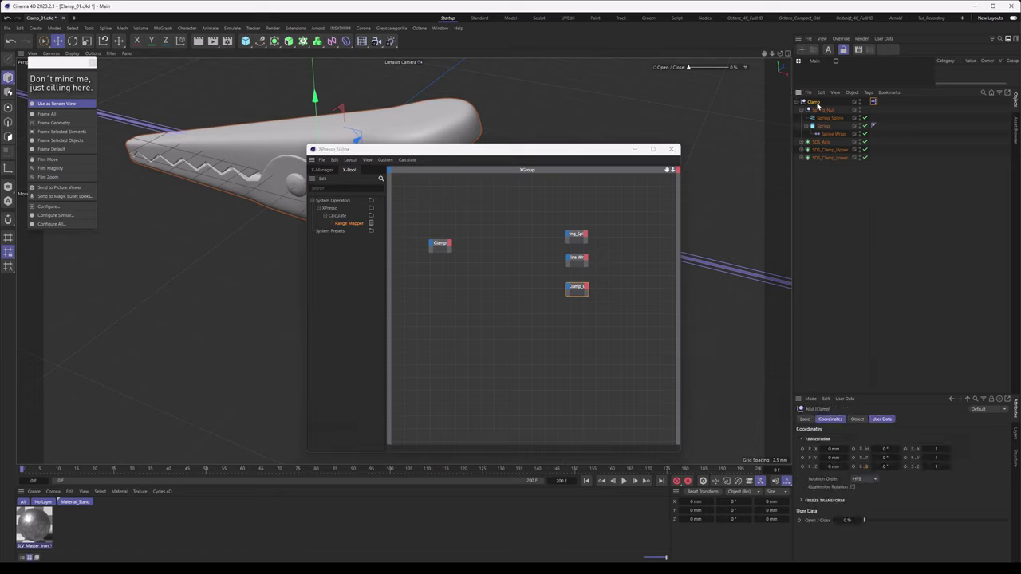
pyautogui.click(884, 419)
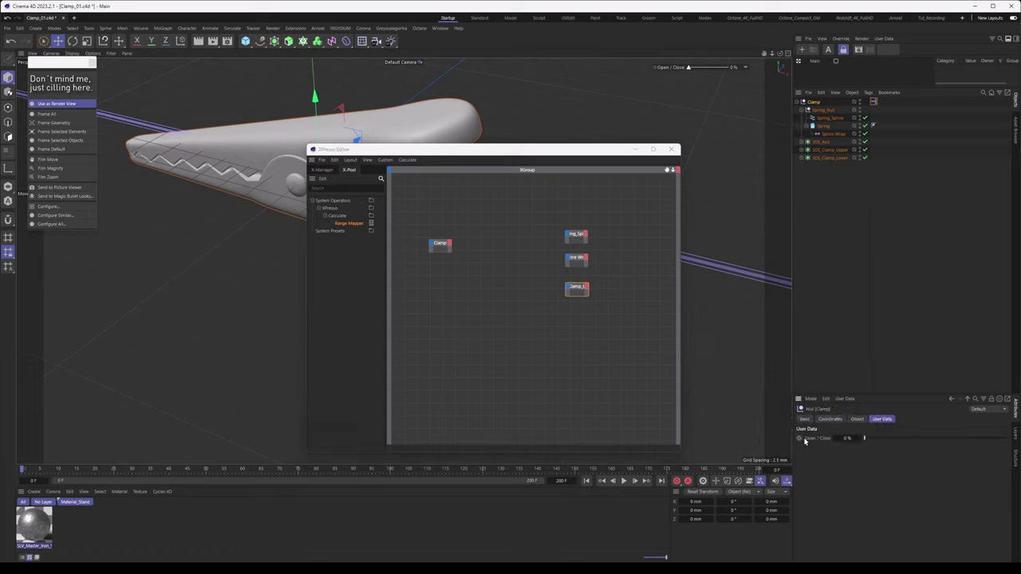
pyautogui.moveTo(545, 300); pyautogui.dragTo(450, 254)
pyautogui.click(450, 244)
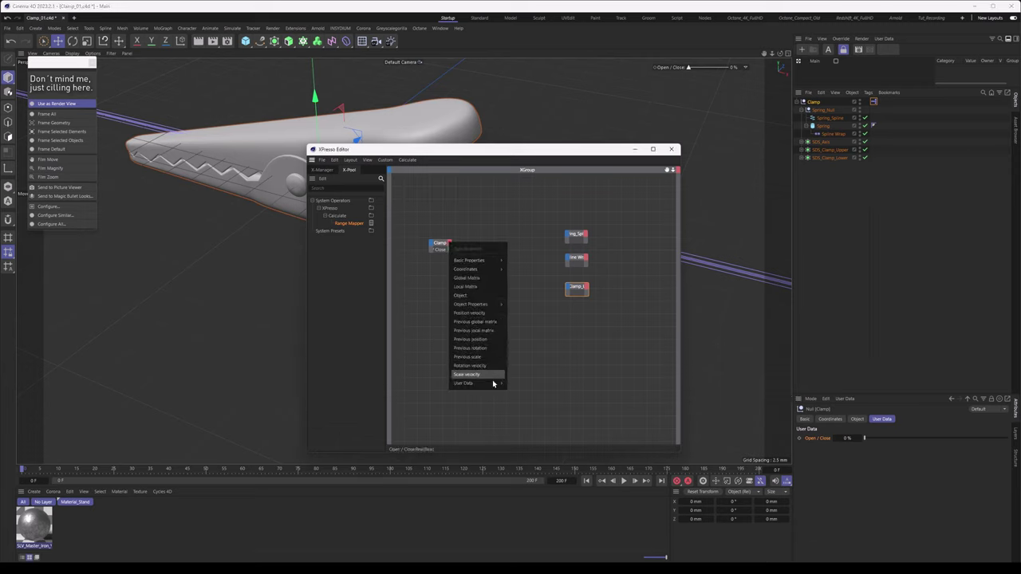
# Step: Enlarge the Clamp, Spring_Spline, Spline Wrap and SDS_Clamp_Upper nodes until their full names and ports are readable
pyautogui.moveTo(493, 384)
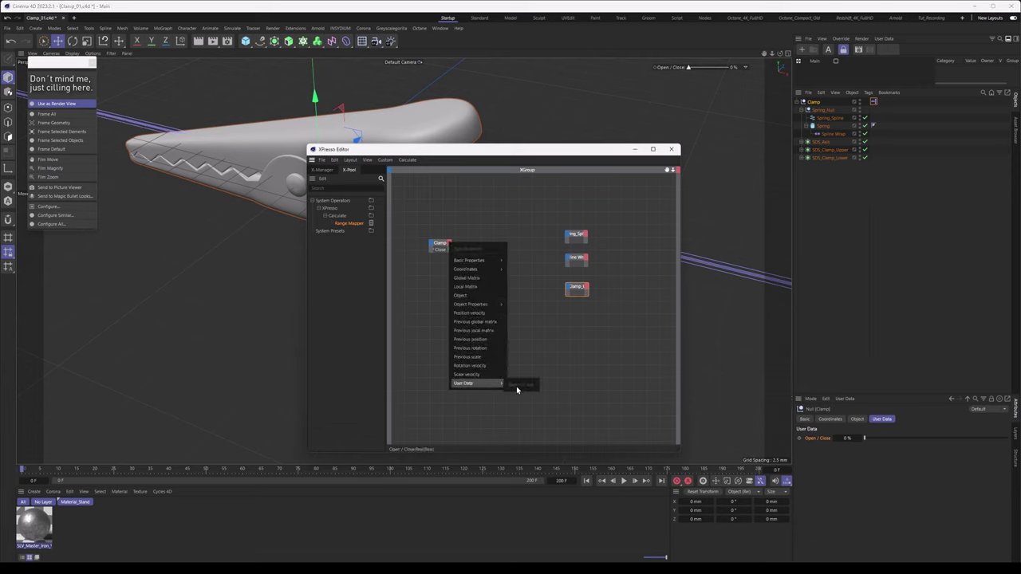
pyautogui.click(521, 346)
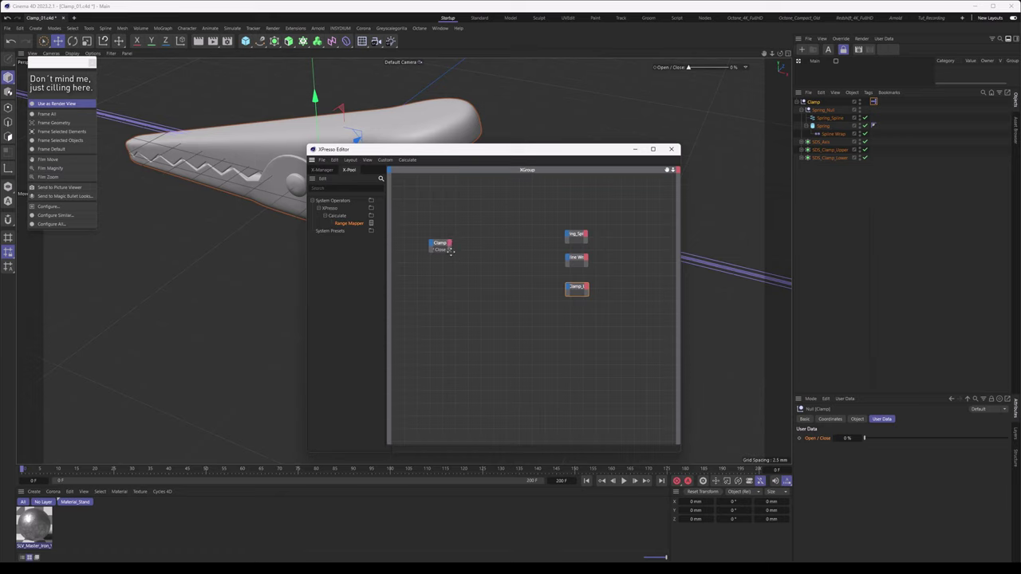
pyautogui.moveTo(481, 276); pyautogui.dragTo(466, 260)
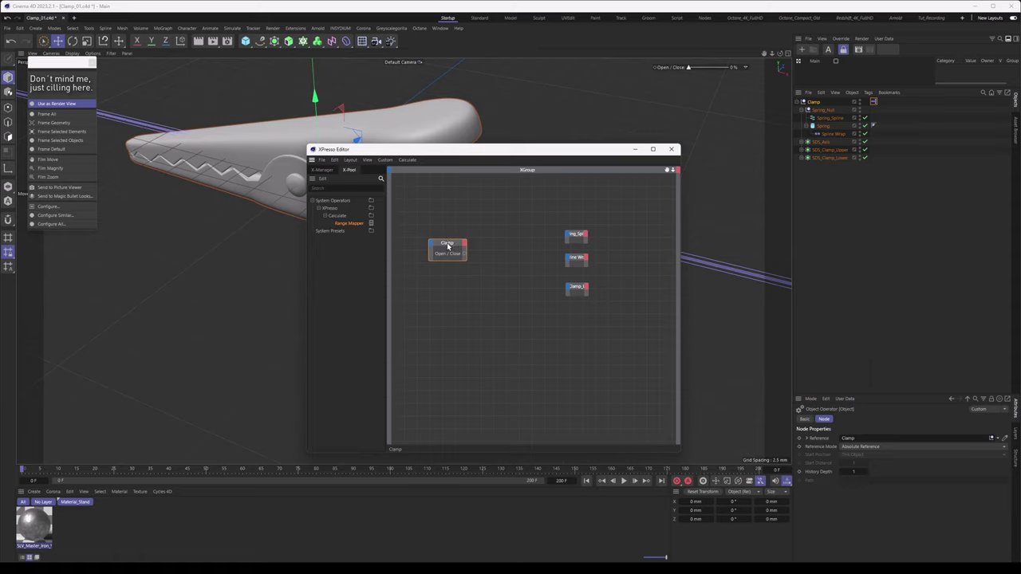
pyautogui.click(478, 262)
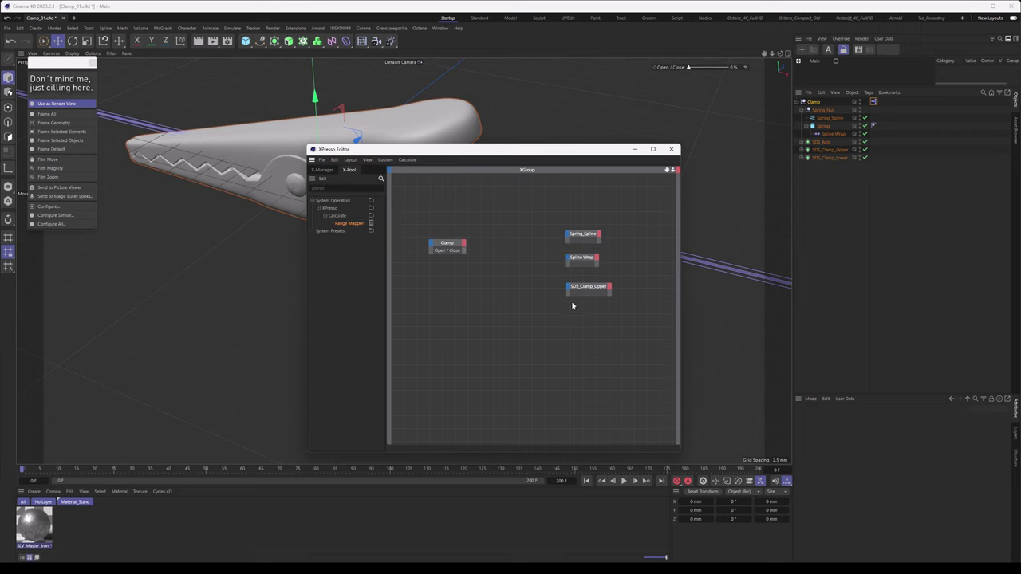
# Step: Add Spring_Spline's Start Angle as an input port on its XPresso node
pyautogui.click(829, 117)
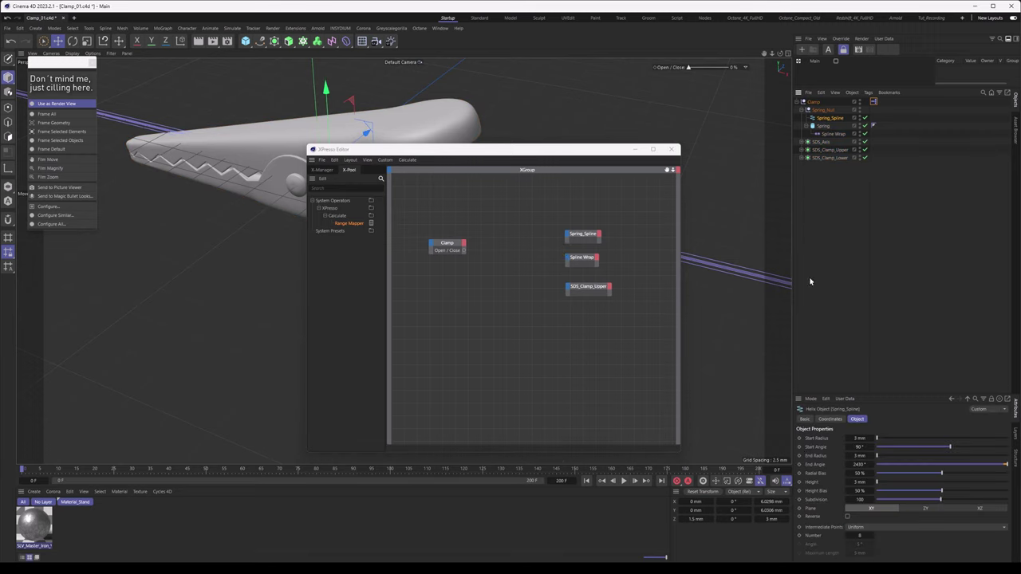
pyautogui.click(814, 447)
pyautogui.moveTo(567, 243); pyautogui.dragTo(568, 241)
# Step: Add the Spline Wrap's From and To parameters as input ports and expand its node to show both
pyautogui.click(582, 260)
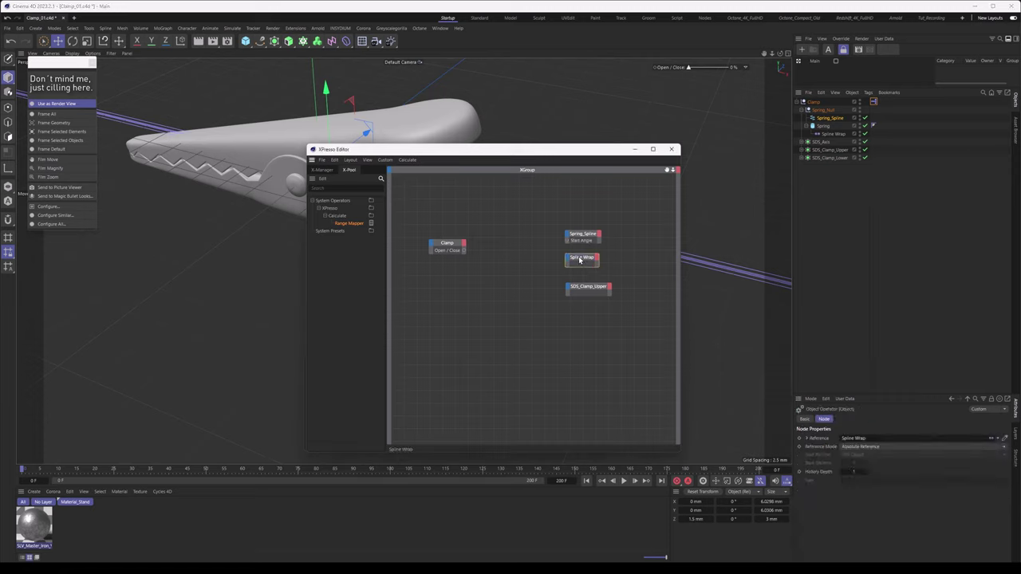
pyautogui.click(830, 134)
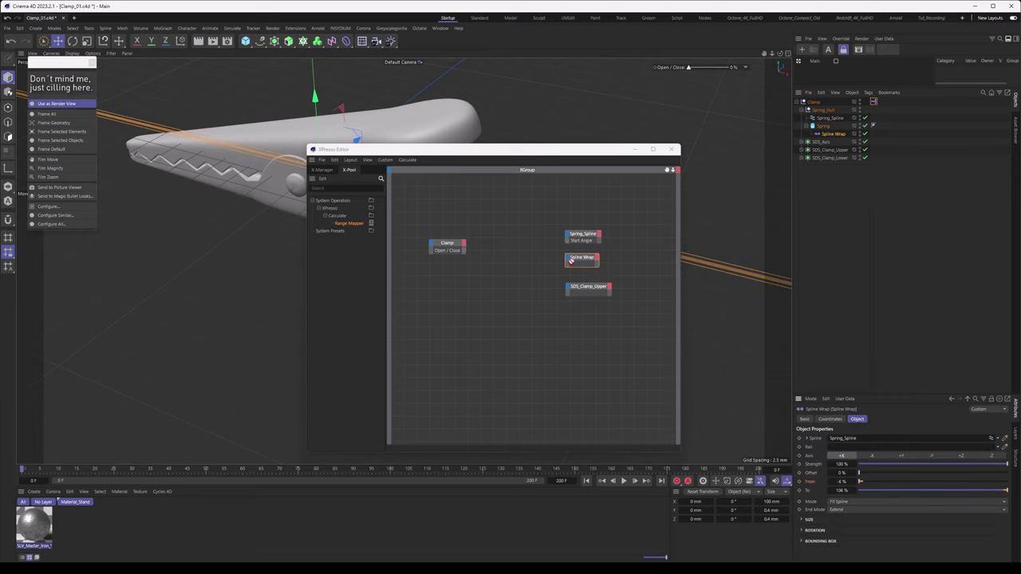
pyautogui.moveTo(571, 262); pyautogui.dragTo(568, 263)
pyautogui.moveTo(806, 492); pyautogui.dragTo(568, 265)
pyautogui.doubleClick(579, 258)
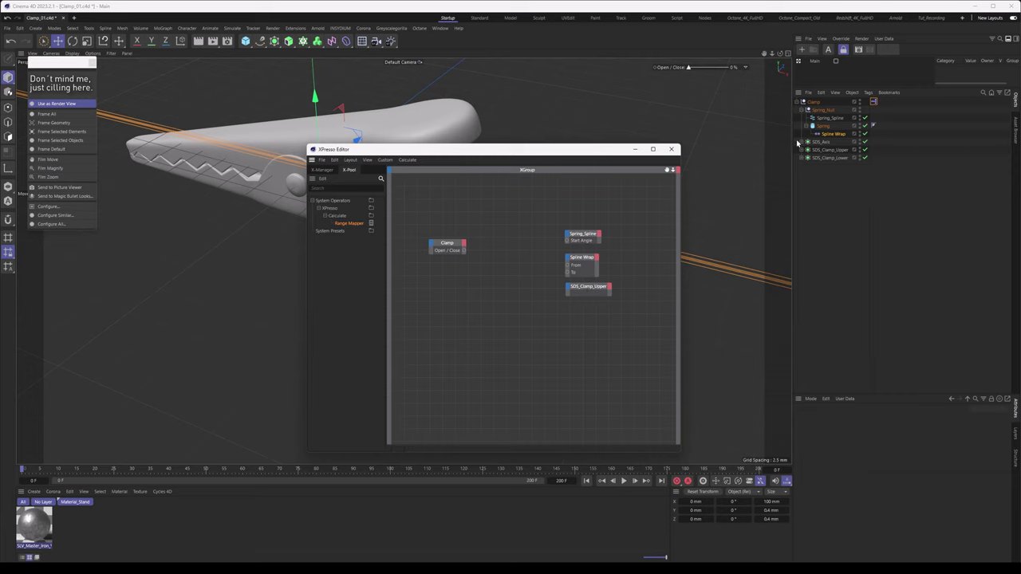
# Step: Add SDS_Clamp_Upper's bank rotation (Rotation . B) as an input port on its XPresso node
pyautogui.click(828, 150)
pyautogui.click(830, 419)
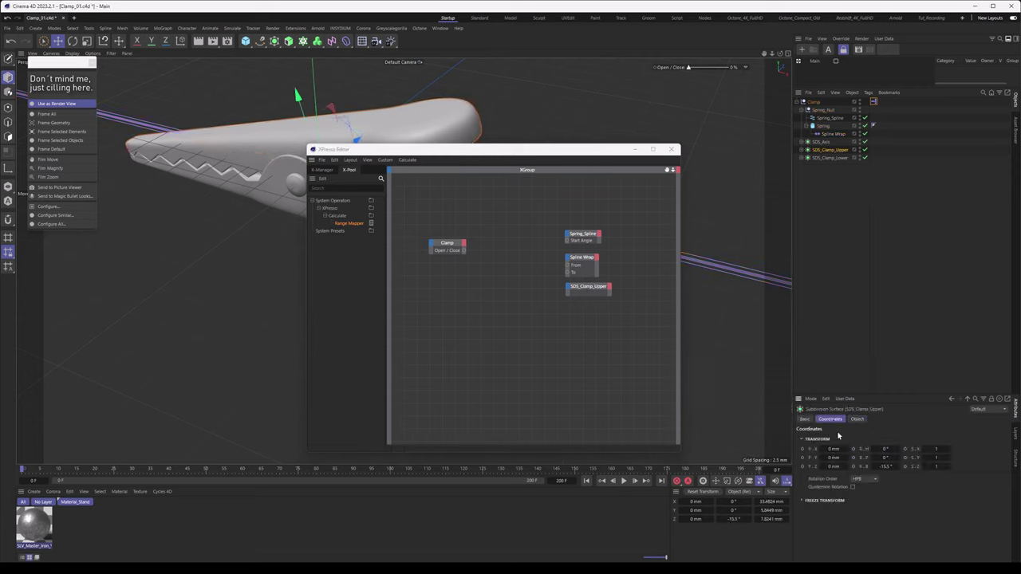
pyautogui.moveTo(869, 476); pyautogui.dragTo(568, 304)
pyautogui.click(550, 225)
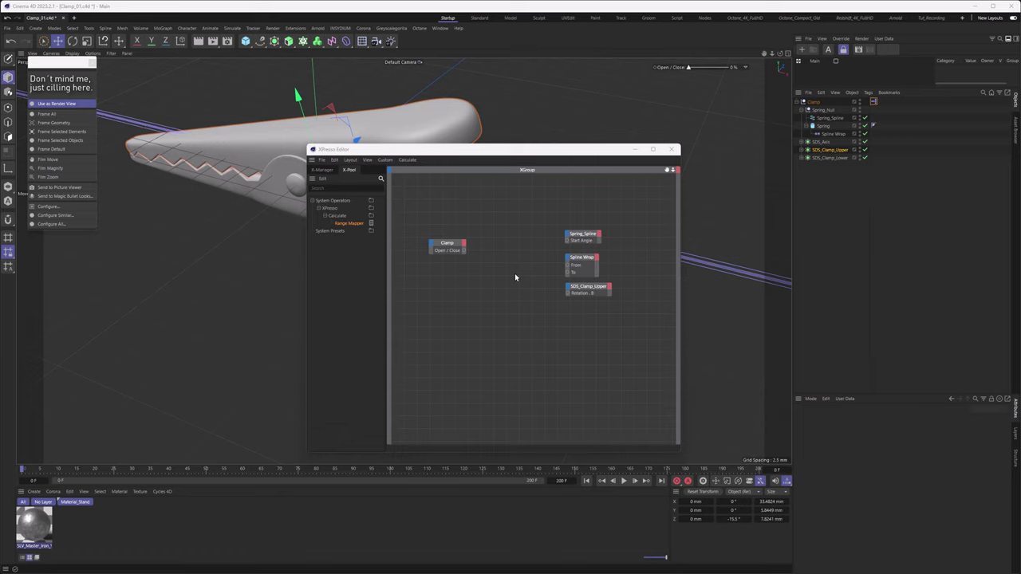
# Step: Create a general XPresso Result node and place it in the free space above and between the existing nodes
pyautogui.rightClick(490, 216)
pyautogui.moveTo(504, 231)
pyautogui.moveTo(551, 232)
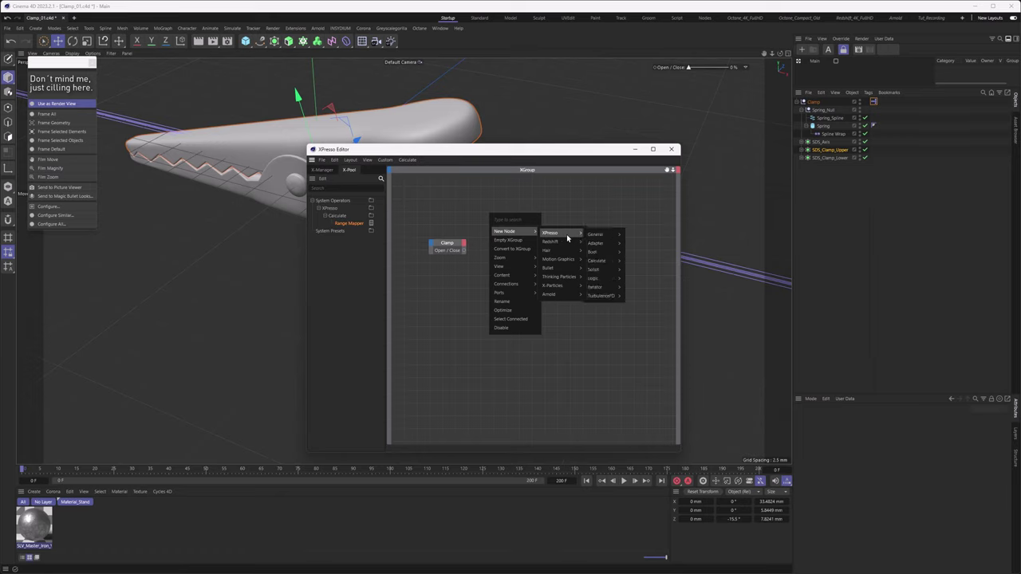
pyautogui.moveTo(600, 238)
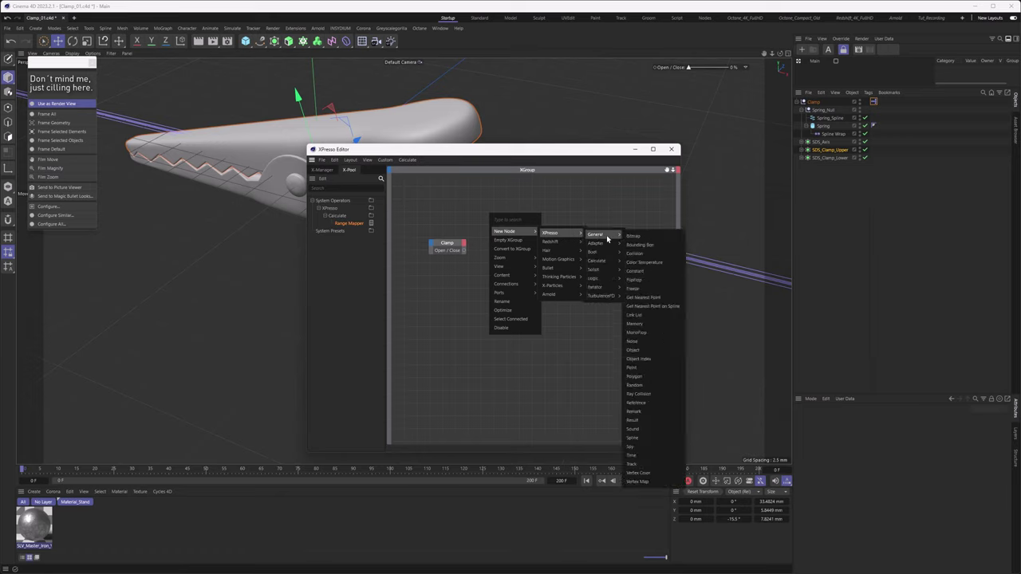
pyautogui.click(652, 424)
pyautogui.moveTo(492, 220); pyautogui.dragTo(517, 223)
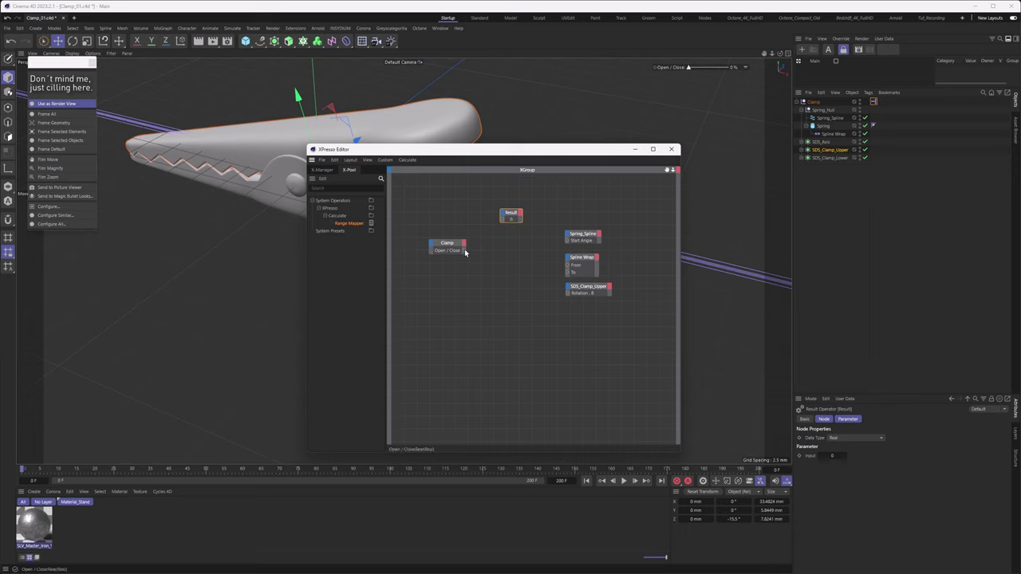
# Step: Connect Clamp's Open / Close output to the Result node and check its reading with the slider at 100 %
pyautogui.moveTo(465, 250); pyautogui.dragTo(503, 221)
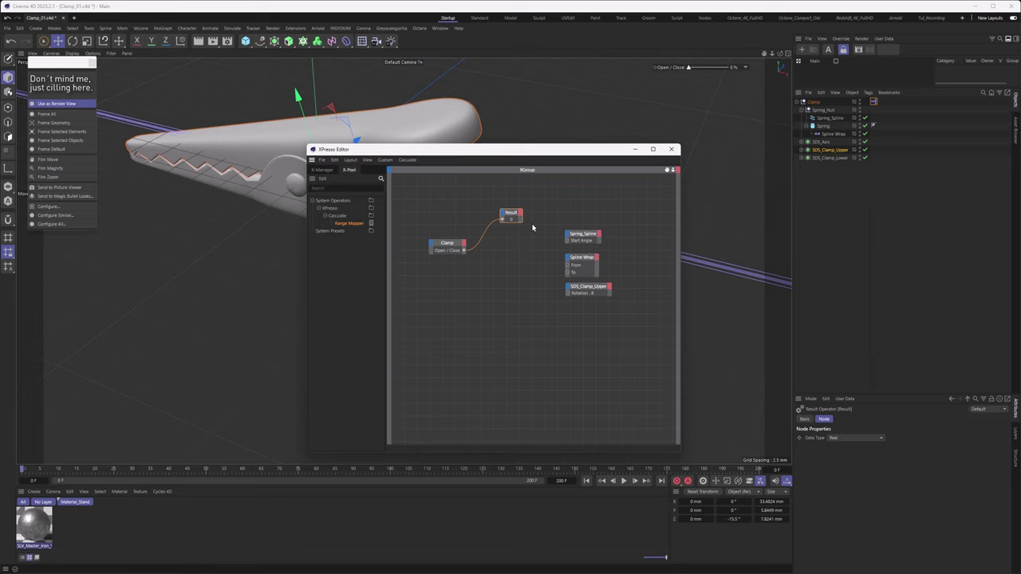
pyautogui.click(729, 68)
pyautogui.moveTo(513, 226); pyautogui.dragTo(519, 210)
# Step: Rearrange the target nodes so SDS_Clamp_Upper sits above Spring_Spline and Spline Wrap
pyautogui.click(582, 237)
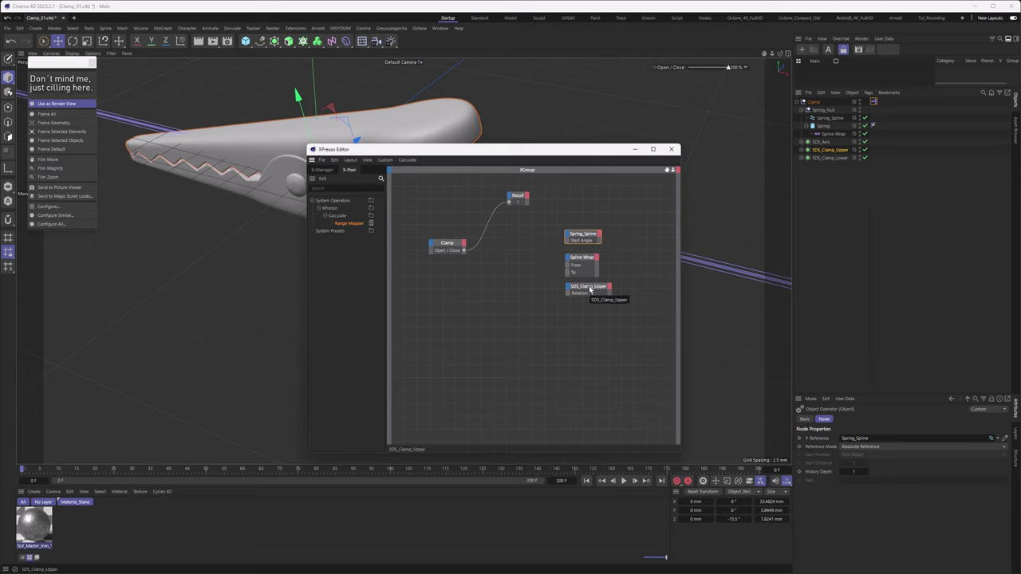
pyautogui.moveTo(590, 291)
pyautogui.mouseDown()
pyautogui.moveTo(590, 215)
pyautogui.moveTo(580, 290)
pyautogui.mouseUp()
pyautogui.moveTo(584, 208); pyautogui.dragTo(581, 255)
pyautogui.click(585, 206)
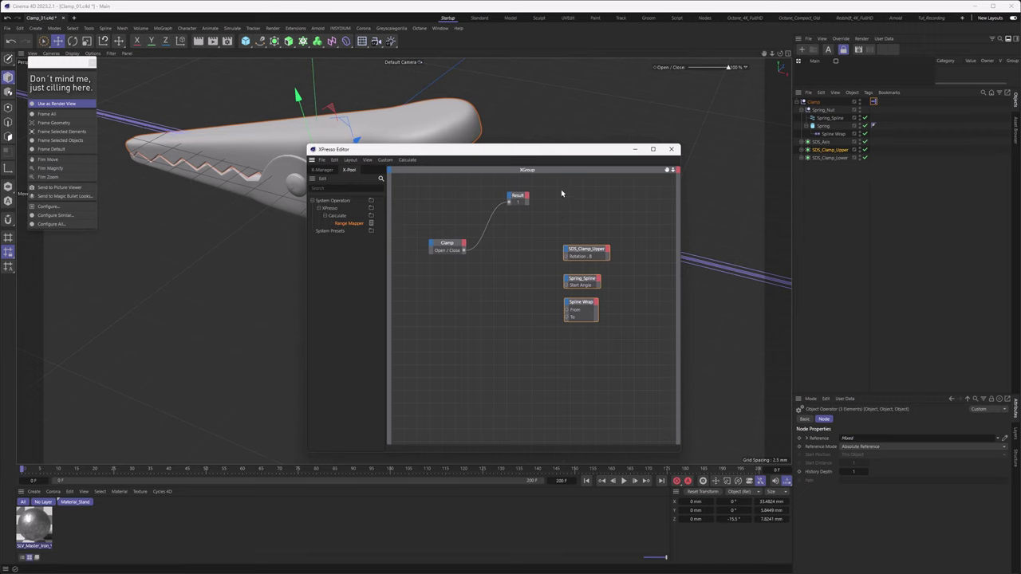
# Step: Clear the view of the clamp and try a 9.5° bank on SDS_Clamp_Upper, inspecting where its handle meets the lower clamp
pyautogui.moveTo(561, 152); pyautogui.dragTo(336, 244)
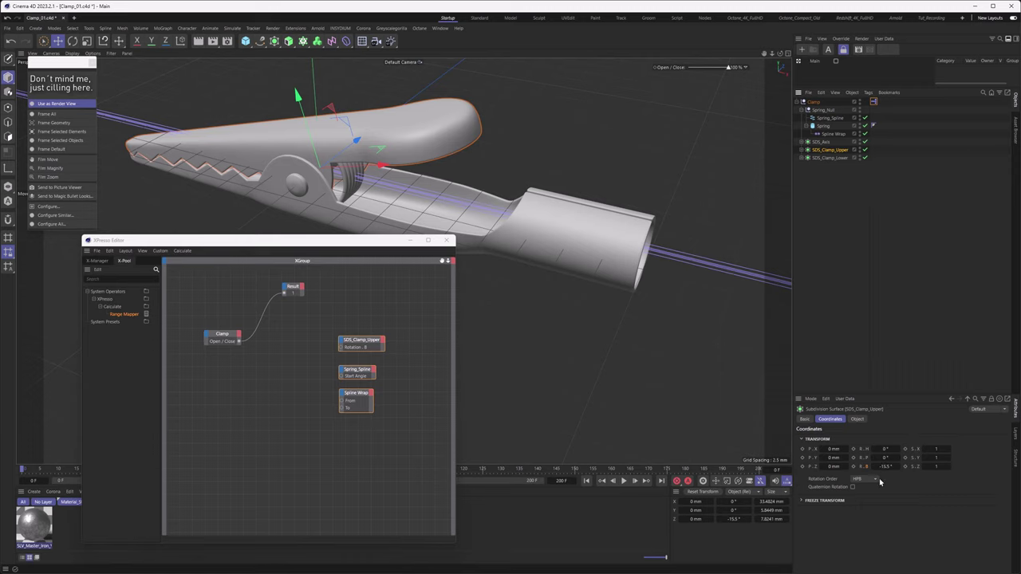
pyautogui.moveTo(885, 467); pyautogui.dragTo(912, 467)
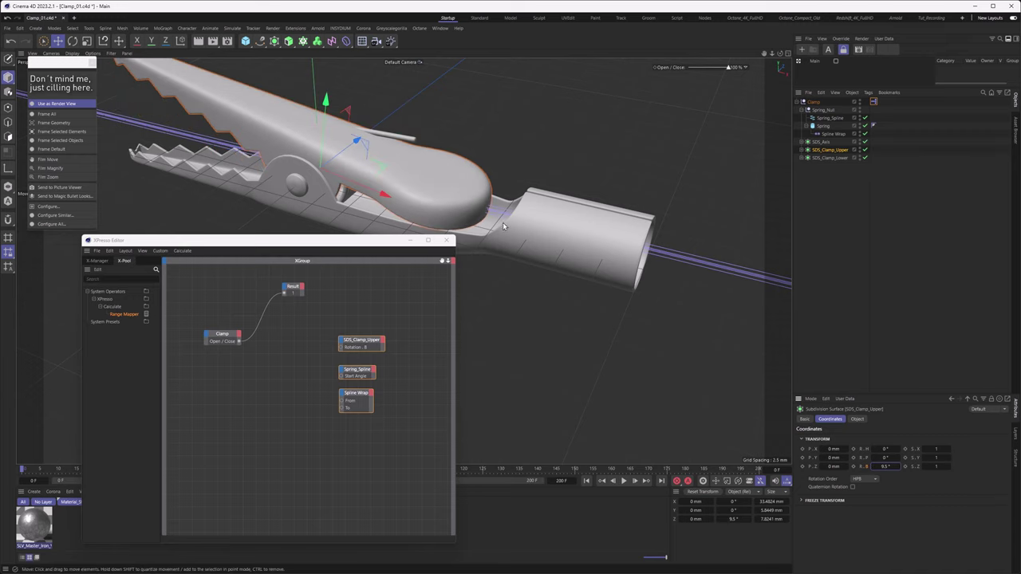
pyautogui.scroll(6, 522, 221)
pyautogui.keyDown('alt'); pyautogui.moveTo(450, 180); pyautogui.dragTo(454, 199); pyautogui.keyUp('alt')
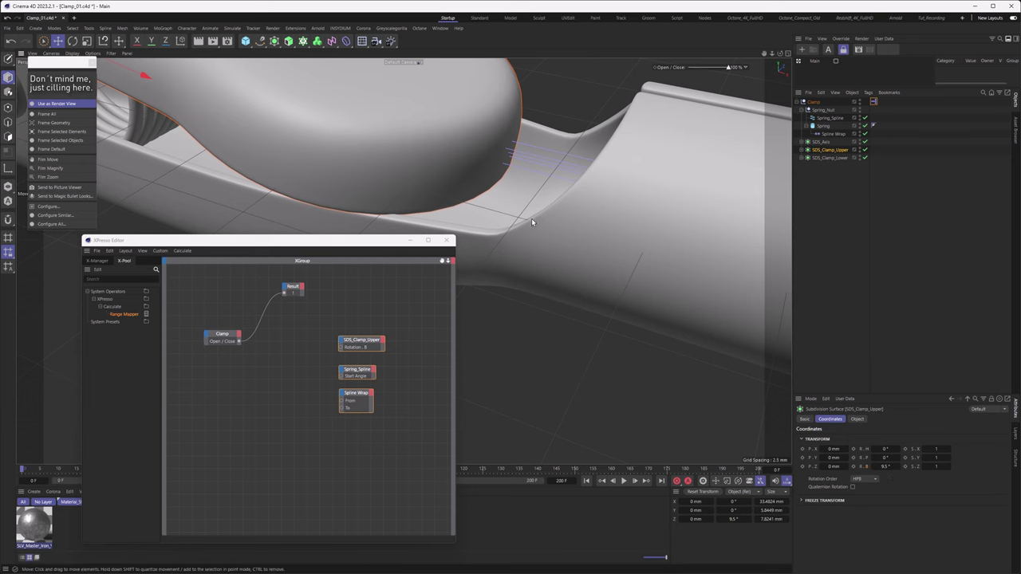
pyautogui.scroll(-4, 531, 220)
pyautogui.keyDown('alt'); pyautogui.moveTo(545, 202); pyautogui.dragTo(612, 189, button='right'); pyautogui.keyUp('alt')
pyautogui.keyDown('alt'); pyautogui.moveTo(612, 189); pyautogui.dragTo(576, 216); pyautogui.keyUp('alt')
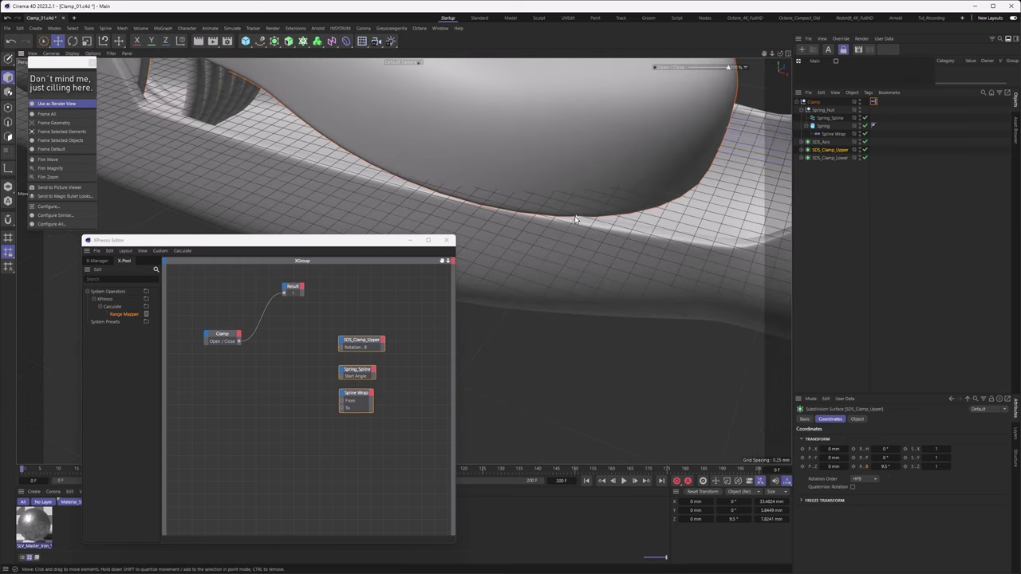
pyautogui.scroll(-5, 586, 222)
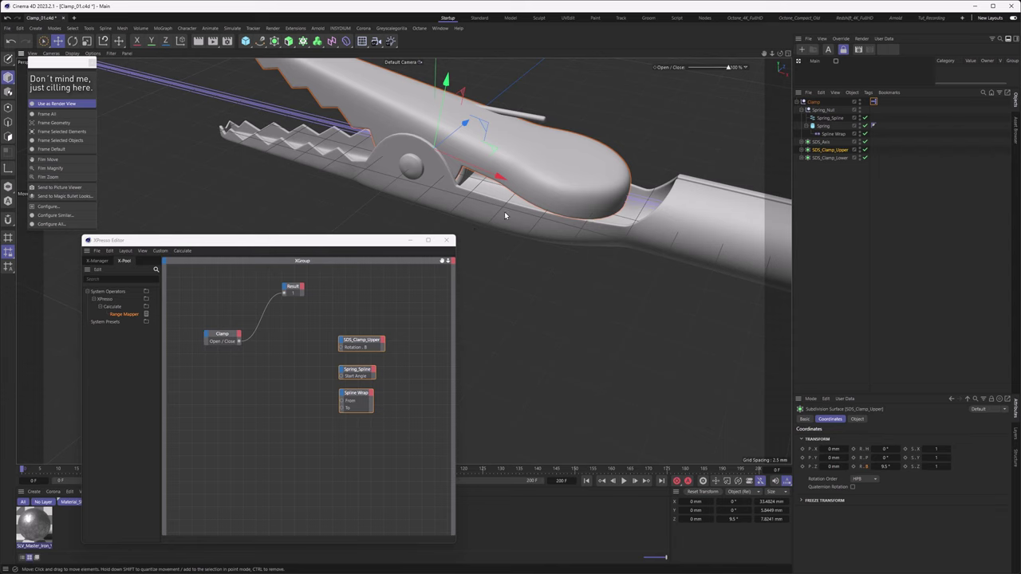
pyautogui.keyDown('alt'); pyautogui.moveTo(524, 229); pyautogui.dragTo(517, 208); pyautogui.keyUp('alt')
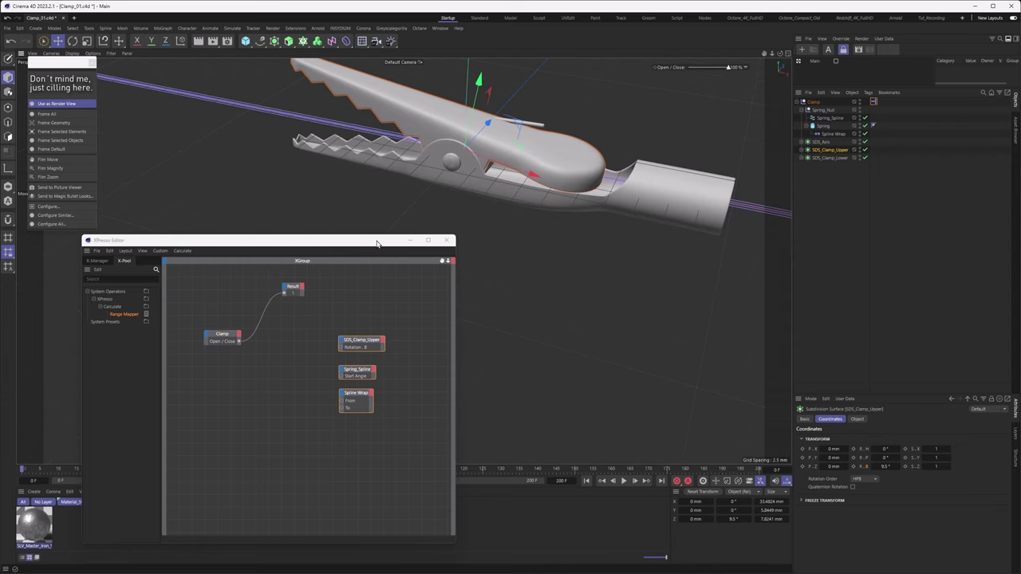
# Step: Find the Range Mapper in the X-Pool and add it between the Clamp and SDS_Clamp_Upper nodes
pyautogui.moveTo(378, 241); pyautogui.dragTo(508, 209)
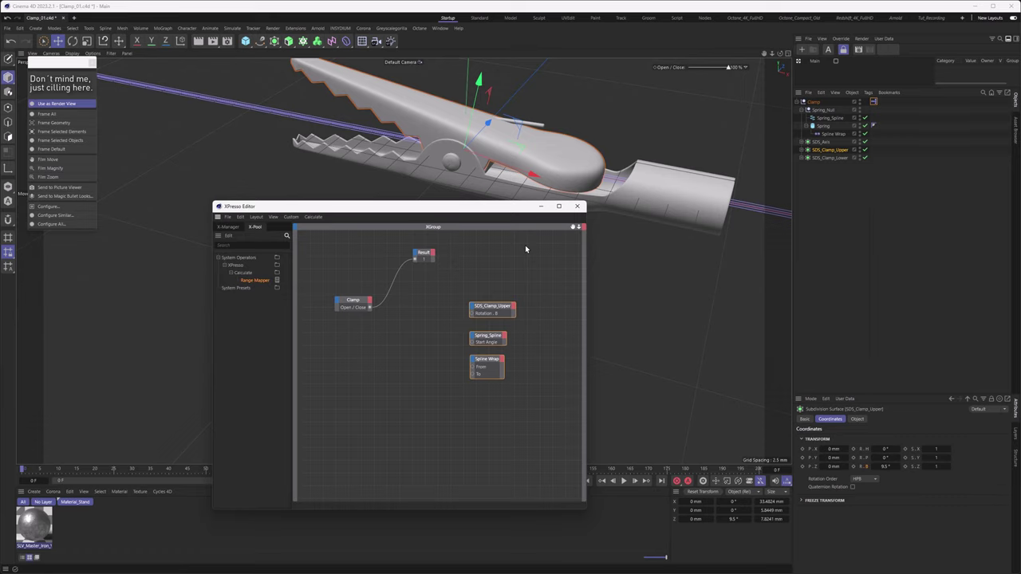
pyautogui.click(390, 315)
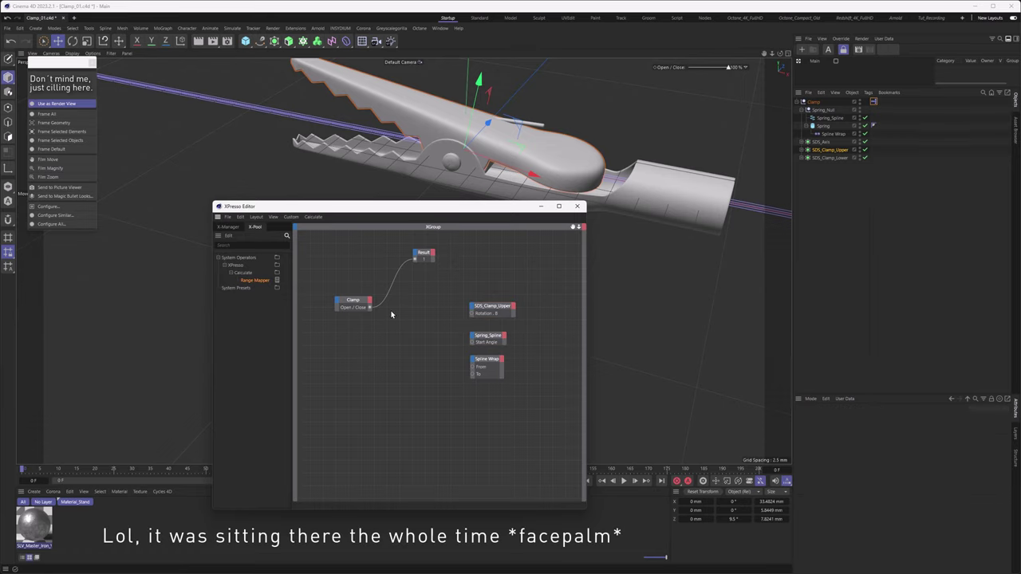
pyautogui.click(257, 245)
pyautogui.write('range')
pyautogui.moveTo(260, 287); pyautogui.dragTo(415, 310)
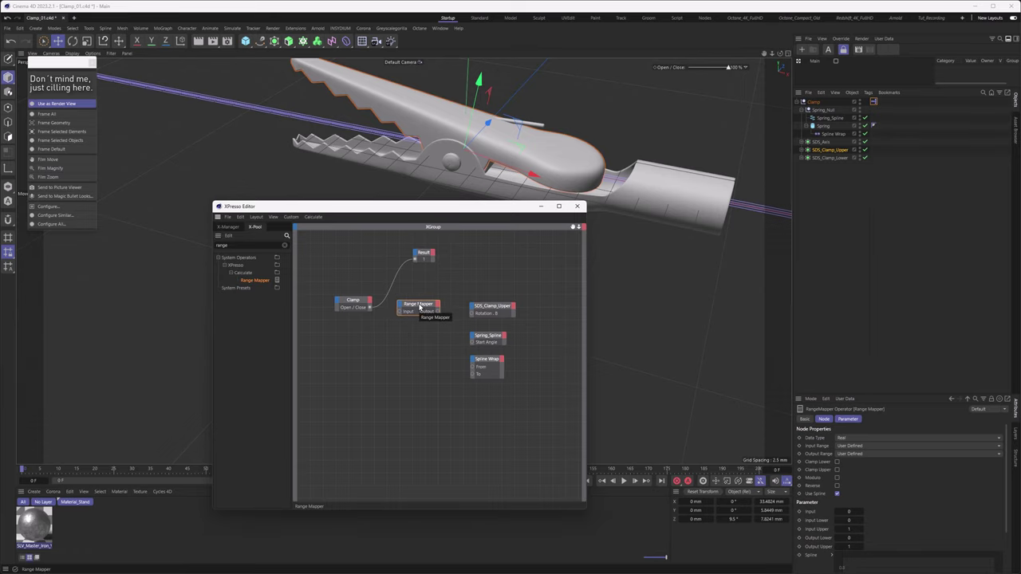
# Step: Set the Range Mapper's Input Range to Percent and its Output Range to Degree
pyautogui.click(817, 446)
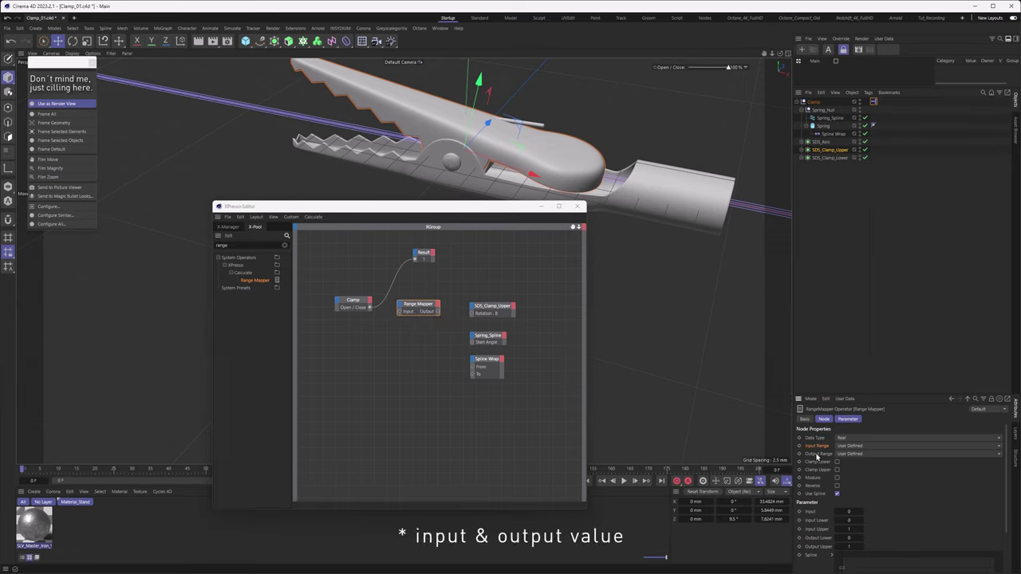
pyautogui.click(840, 449)
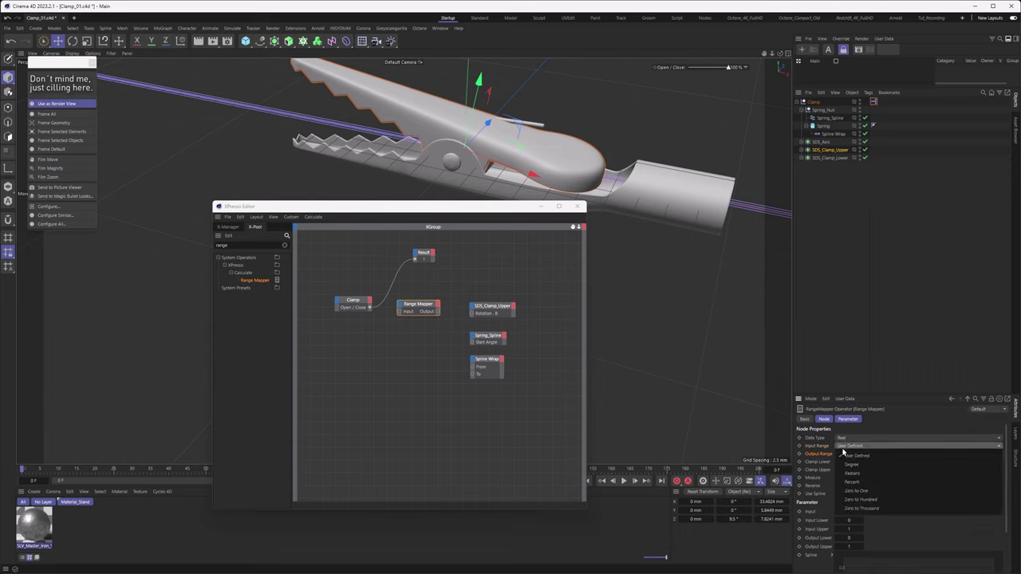
pyautogui.click(855, 483)
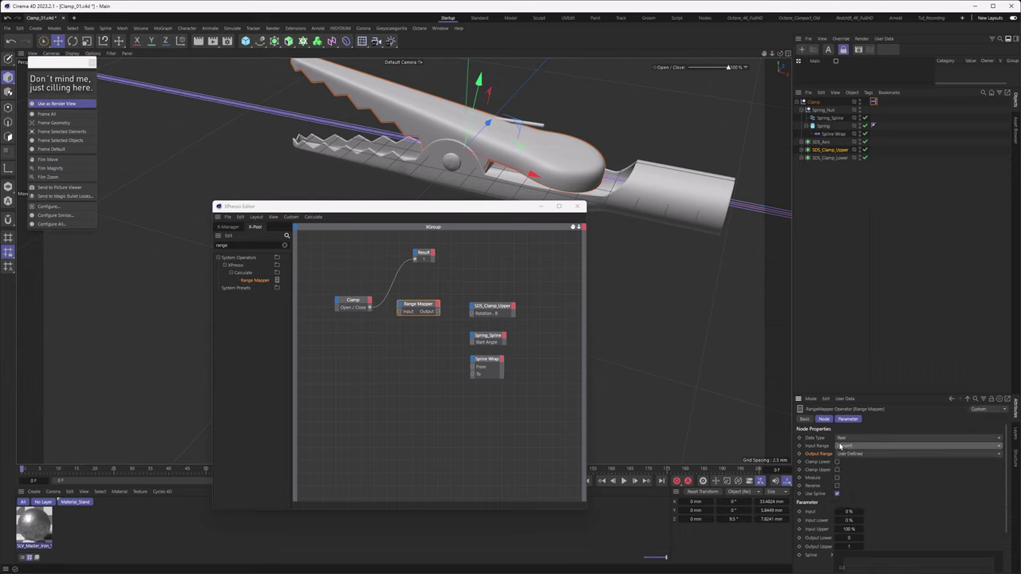
pyautogui.click(848, 455)
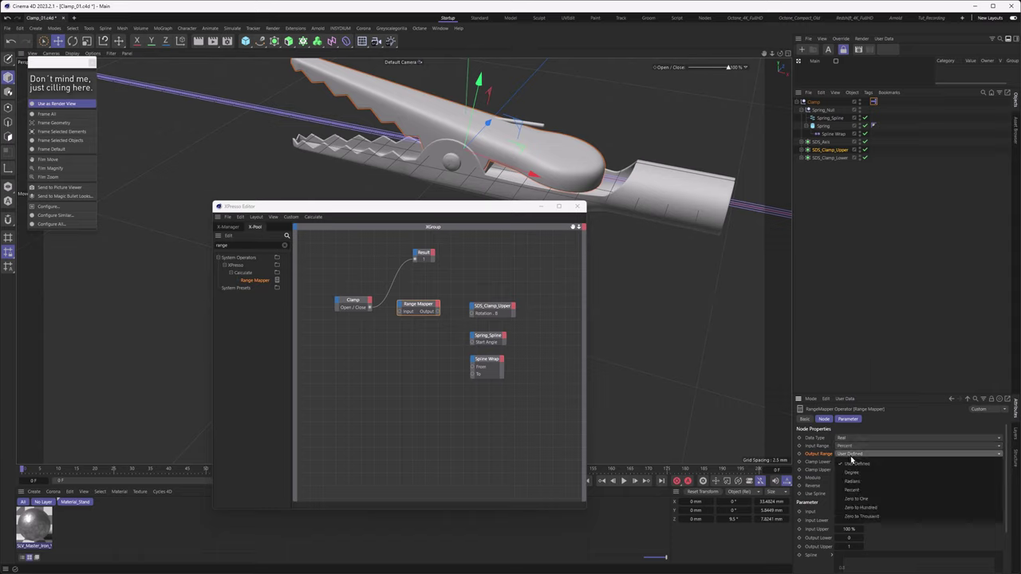
pyautogui.click(851, 472)
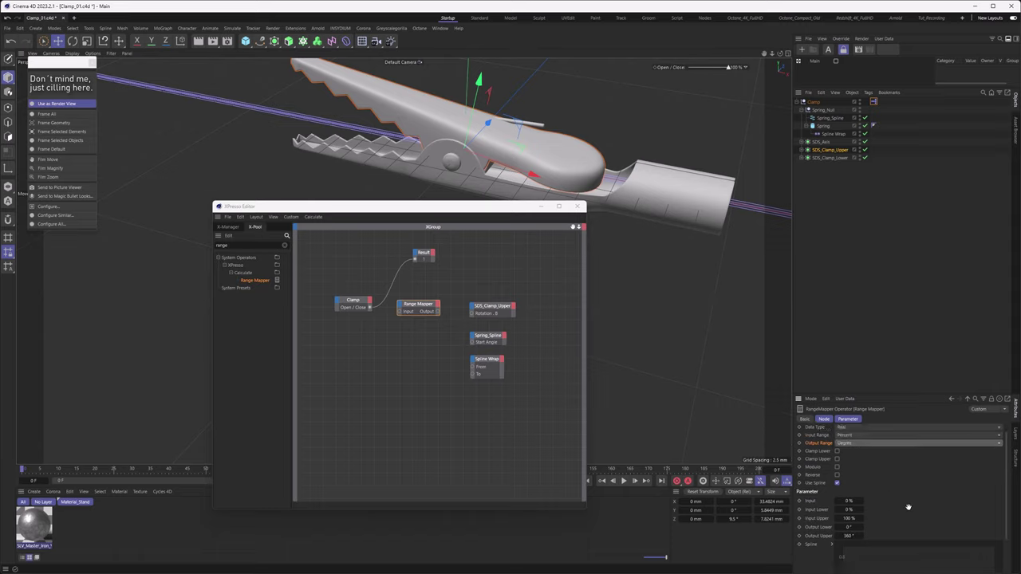
# Step: Wire Open / Close through the Range Mapper into SDS_Clamp_Upper's Rotation . B and set the HUD slider to 0 %
pyautogui.scroll(-2, 908, 507)
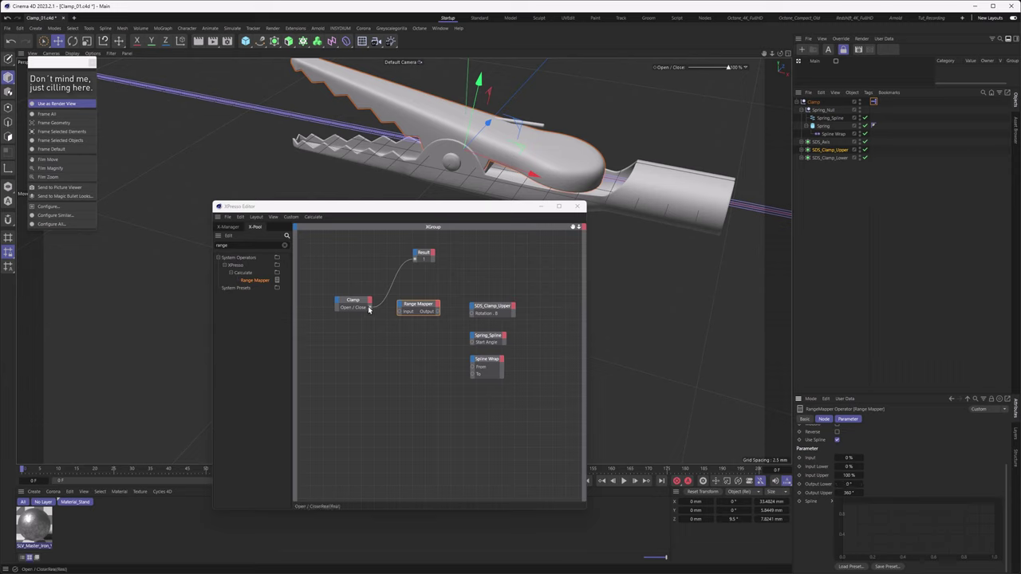
pyautogui.moveTo(370, 308); pyautogui.dragTo(473, 315)
pyautogui.moveTo(728, 67); pyautogui.dragTo(688, 67)
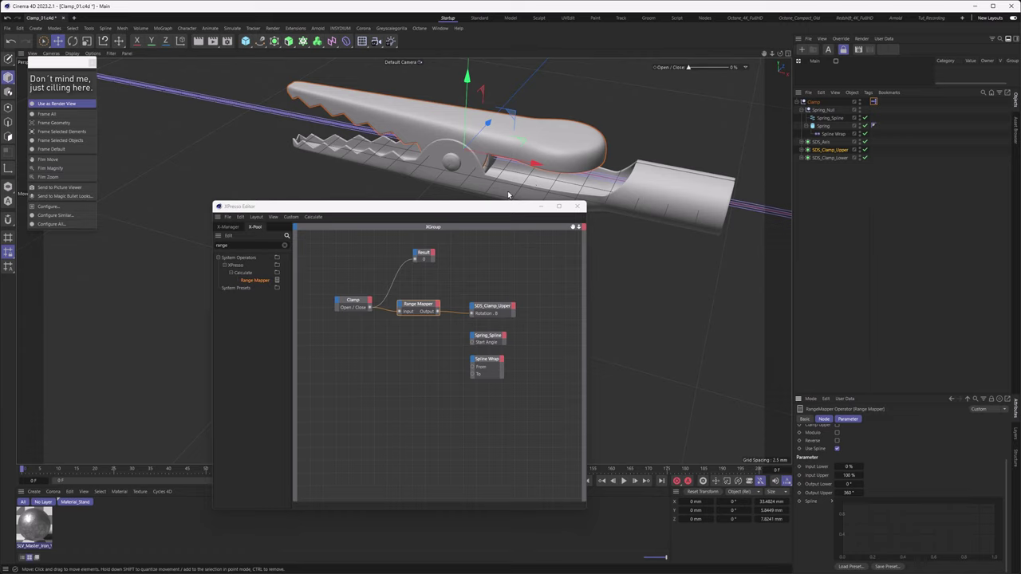
# Step: Set the Range Mapper's Output Lower to -15.5° and Output Upper to 9.5°, and test Open / Close on the upper clamp
pyautogui.click(492, 306)
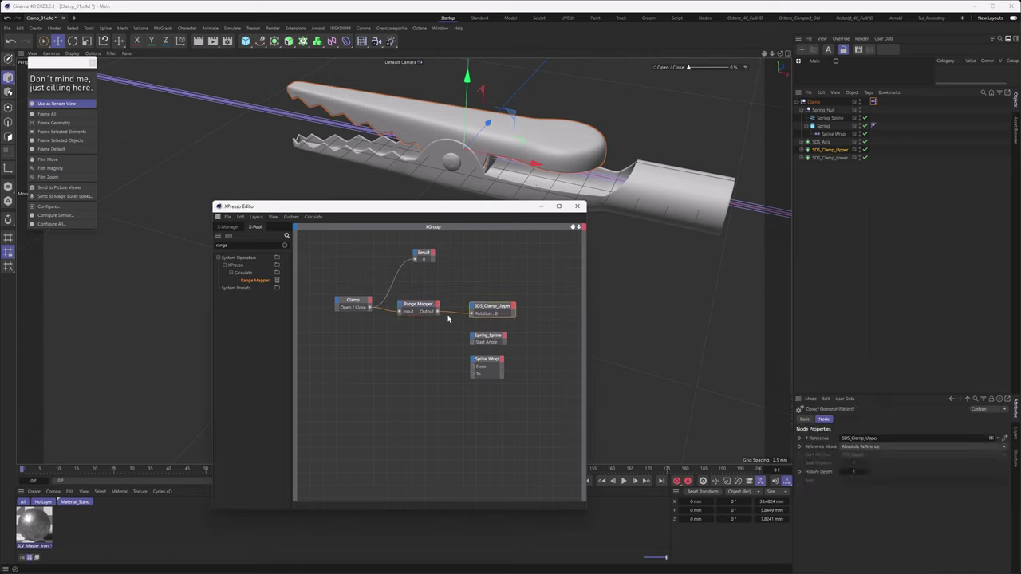
pyautogui.click(418, 304)
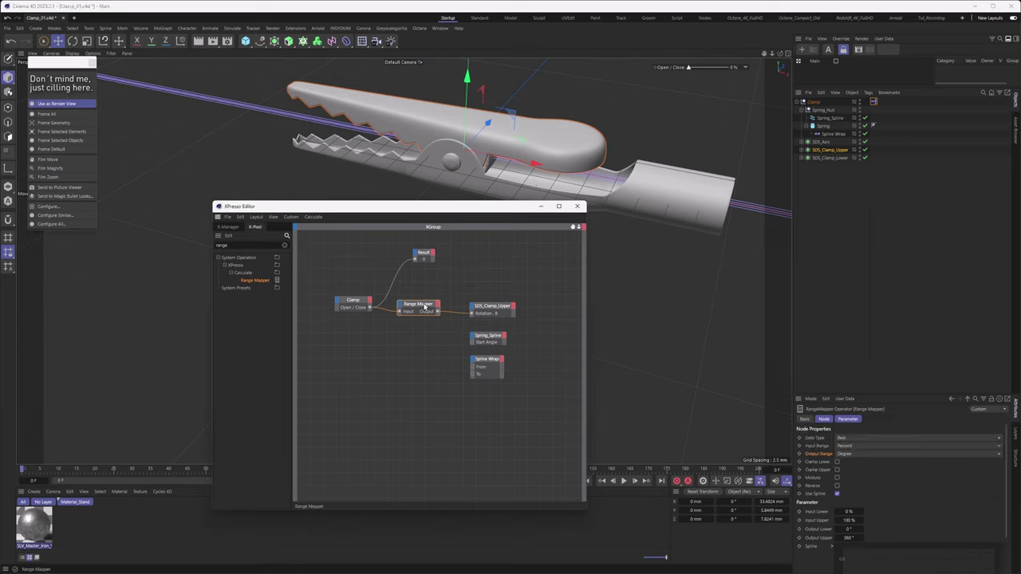
pyautogui.click(848, 530)
pyautogui.write('-15')
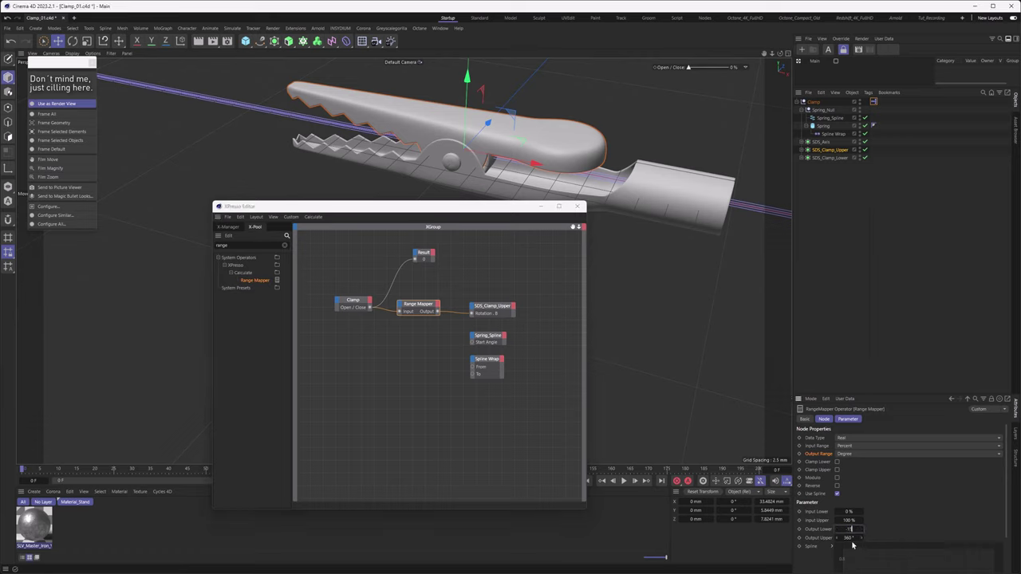
pyautogui.write('.5')
pyautogui.press('Return')
pyautogui.doubleClick(851, 539)
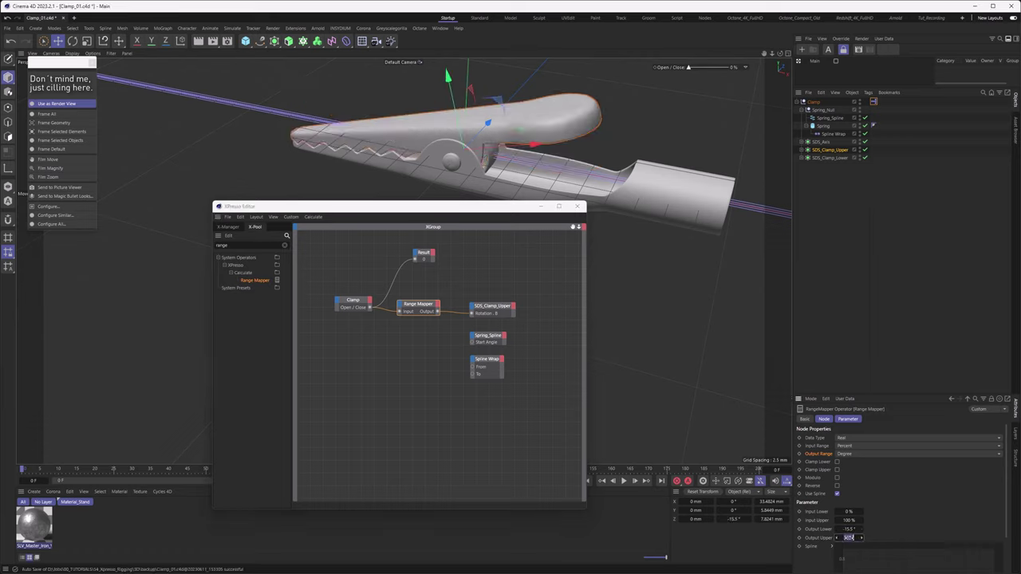
pyautogui.press('BackSpace')
pyautogui.press('Return')
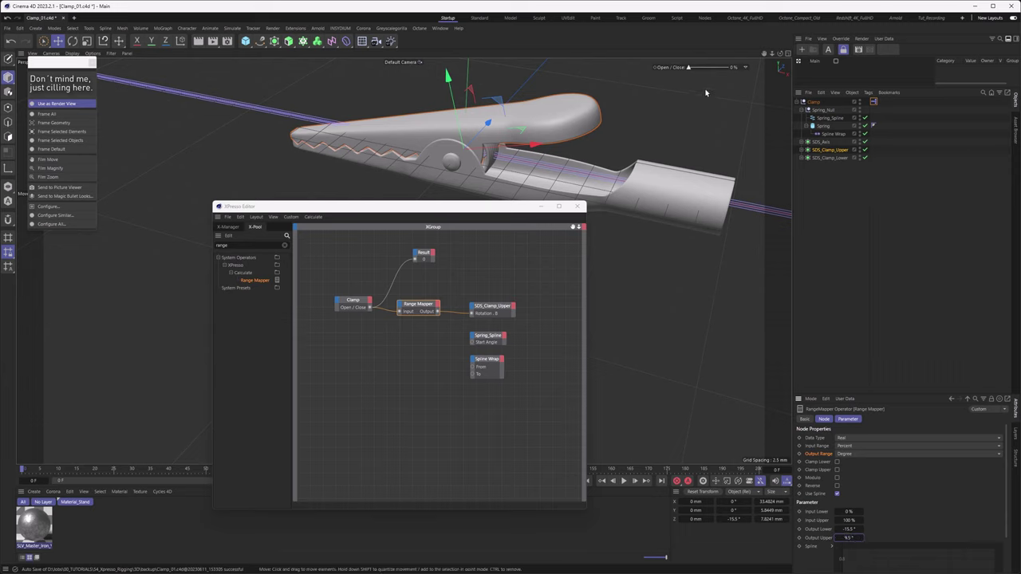
pyautogui.moveTo(687, 67)
pyautogui.mouseDown()
pyautogui.moveTo(738, 75)
pyautogui.moveTo(671, 74)
pyautogui.mouseUp()
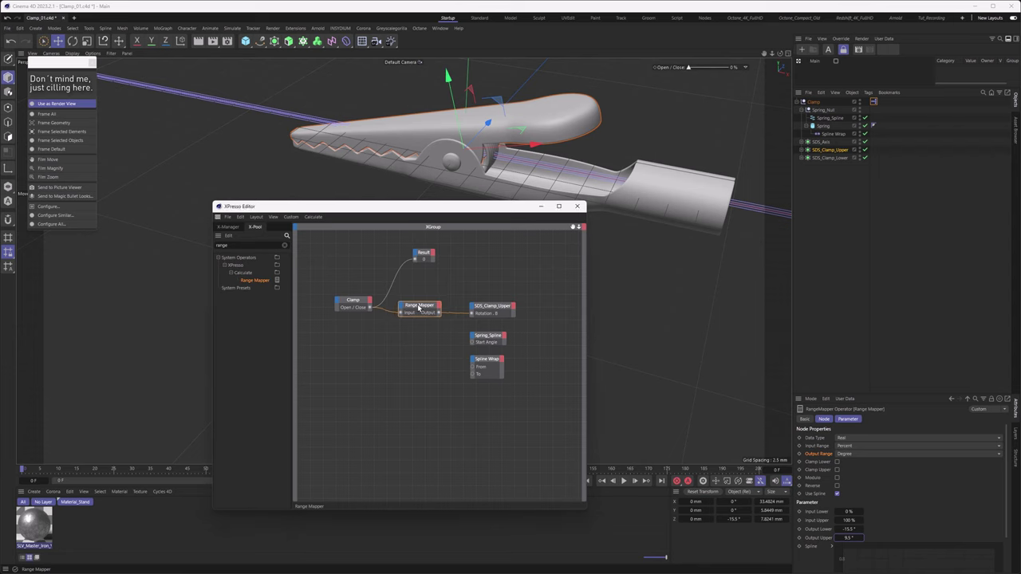
# Step: Show the clamp in the front view clear of the XPresso Editor and set Spring_Spline's Start Angle to 105.5° (90+15.5)
pyautogui.press('F4')
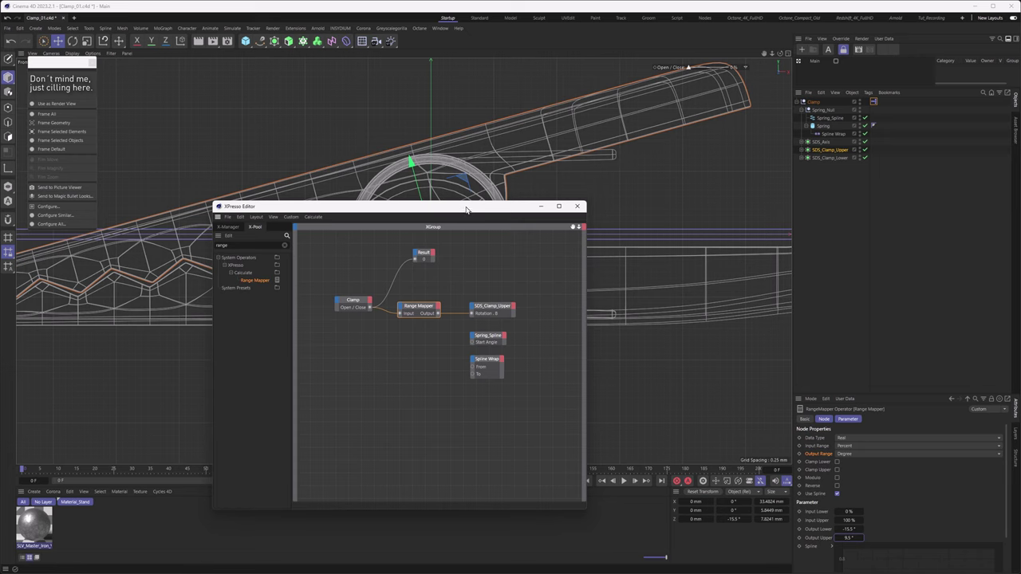
pyautogui.moveTo(469, 209); pyautogui.dragTo(454, 359)
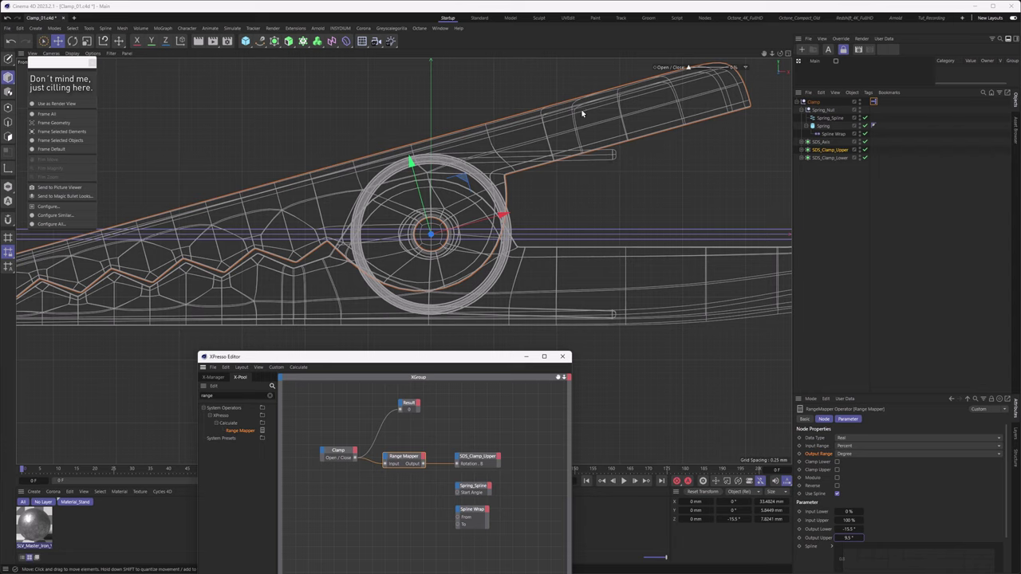
pyautogui.click(829, 120)
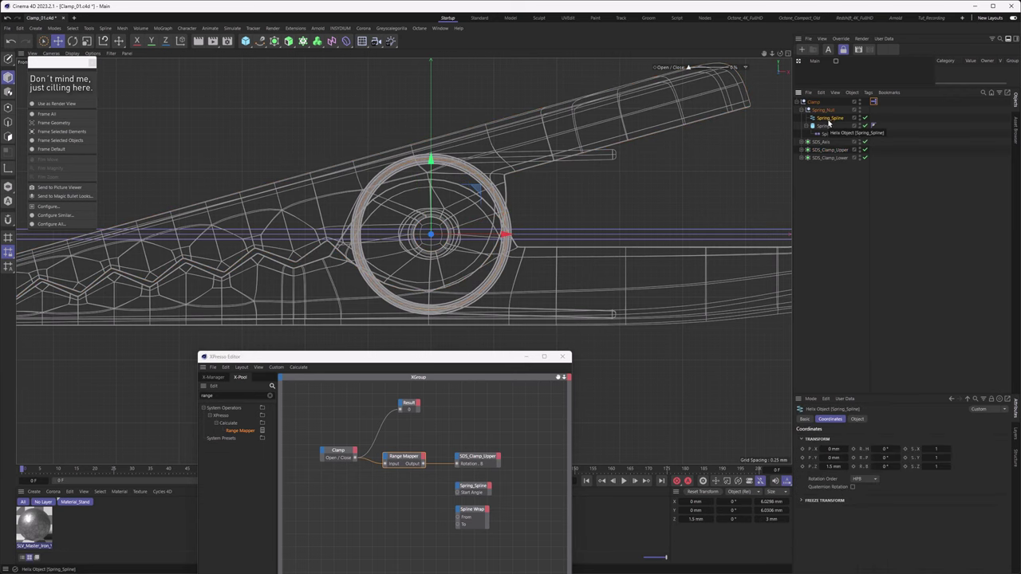
pyautogui.click(857, 417)
pyautogui.click(860, 446)
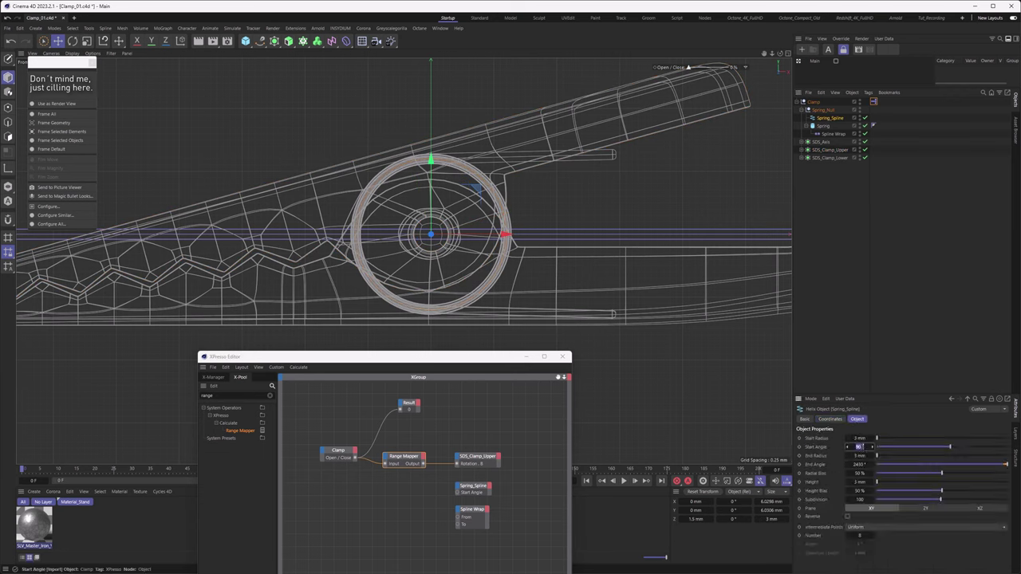
pyautogui.write('90+15.5')
pyautogui.press('Return')
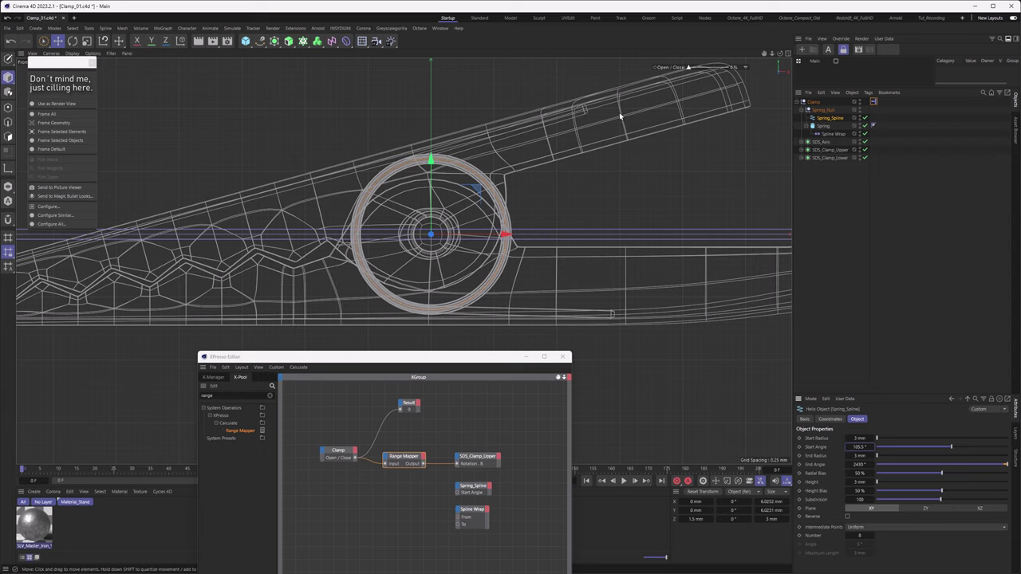
# Step: Duplicate the Range Mapper beside the Spring_Spline node and wire Clamp's Open / Close into the copy's Input
pyautogui.click(394, 460)
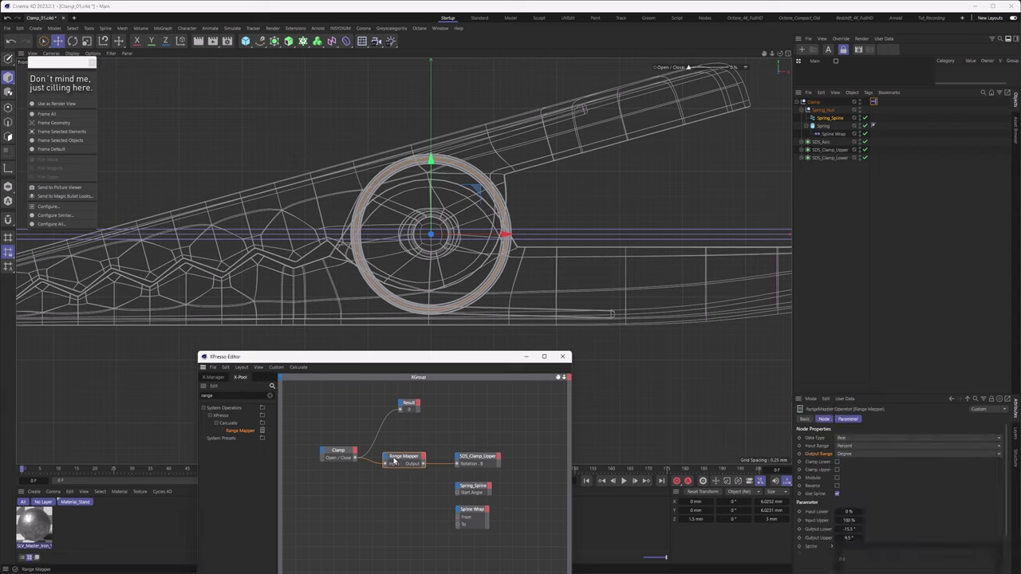
pyautogui.keyDown('ctrl'); pyautogui.moveTo(394, 461); pyautogui.dragTo(391, 488); pyautogui.keyUp('ctrl')
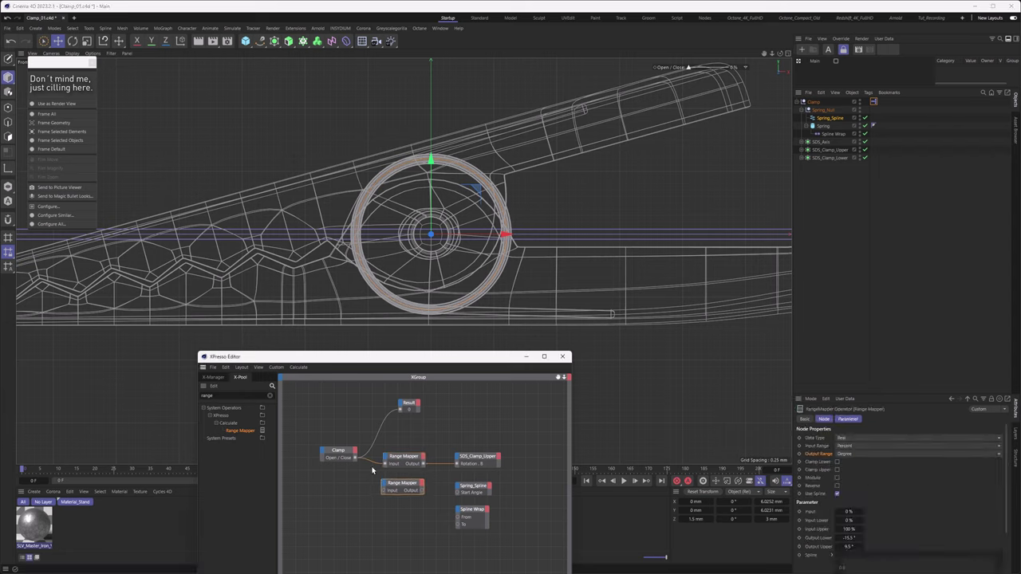
pyautogui.moveTo(356, 459); pyautogui.dragTo(384, 491)
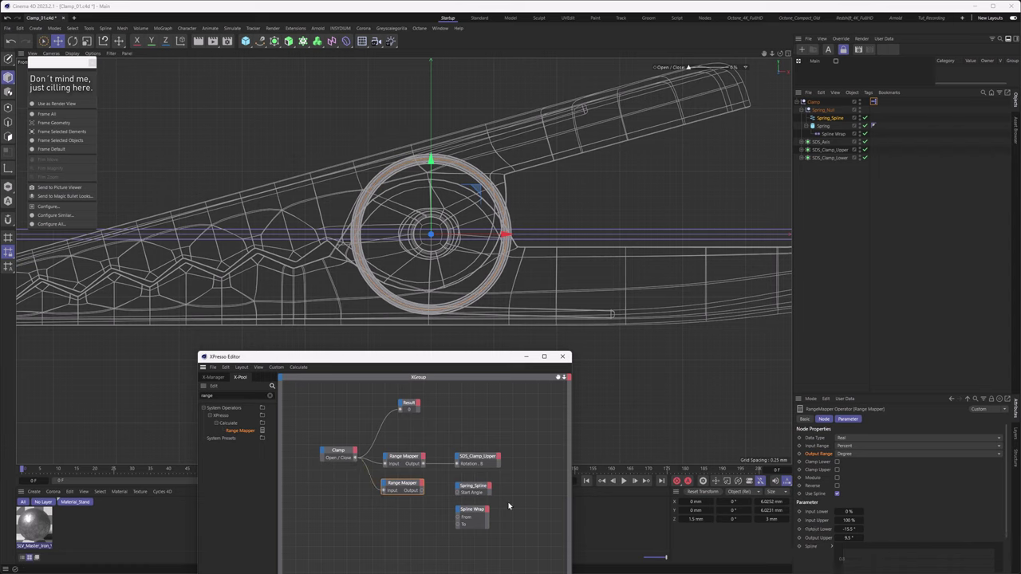
# Step: Set the copied Range Mapper's Output Lower to 105.5° and Output Upper to 130.5°, and wire it into Spring_Spline's Start Angle
pyautogui.click(828, 118)
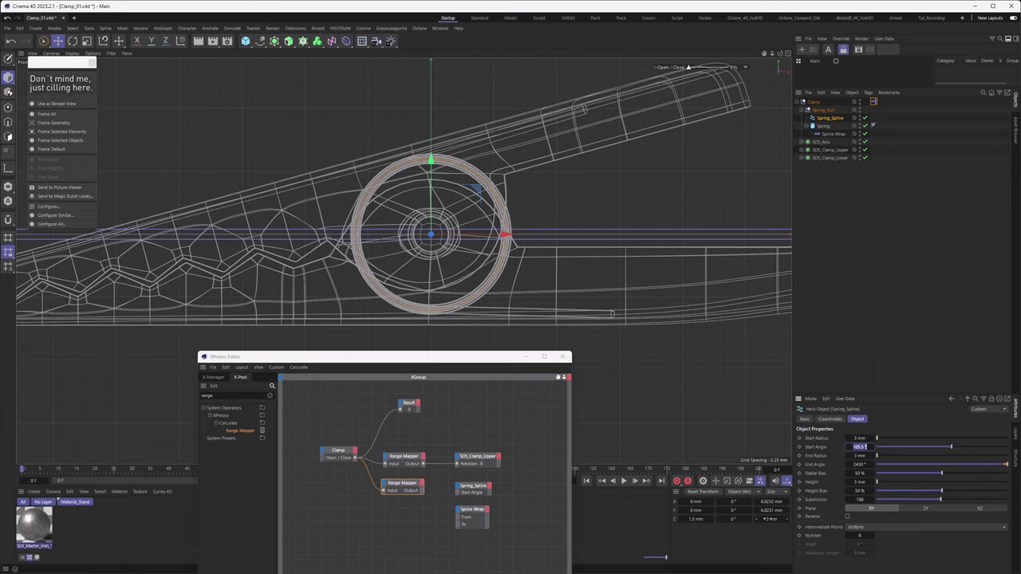
pyautogui.click(396, 485)
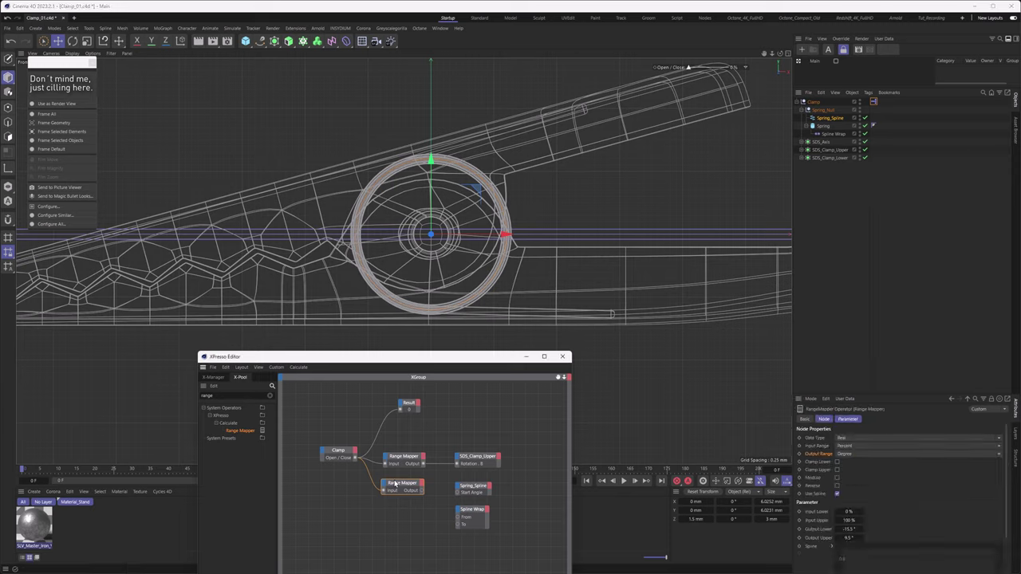
pyautogui.click(848, 529)
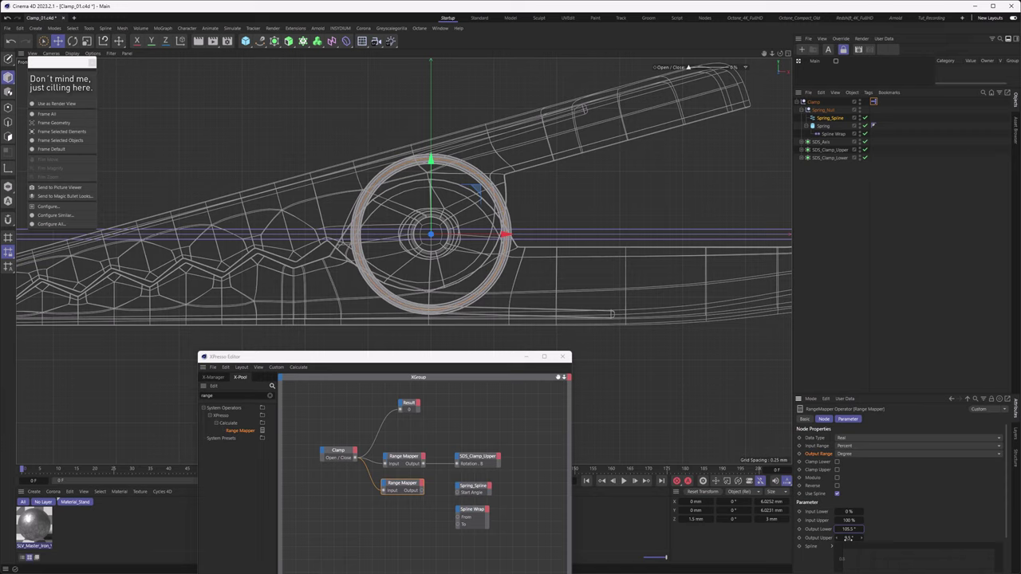
pyautogui.hotkey('ctrl', 'a')
pyautogui.press('Tab')
pyautogui.write('9')
pyautogui.write('.5')
pyautogui.write('+25')
pyautogui.press('Return')
pyautogui.moveTo(423, 490); pyautogui.dragTo(459, 493)
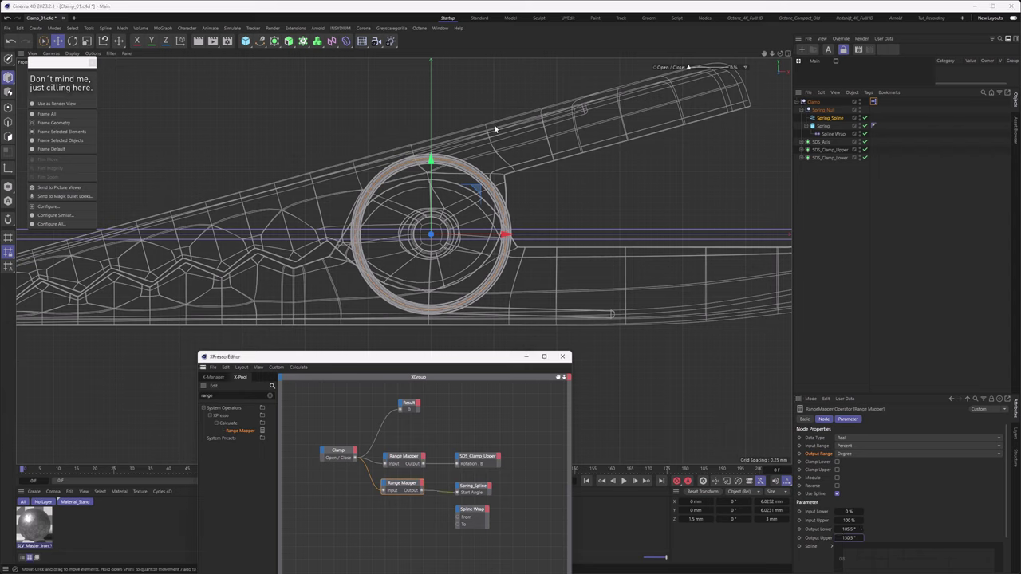
# Step: Set the spring Range Mapper's Output Upper to 80.5° (105.5-25) and test the spring's motion with the Open / Close slider
pyautogui.moveTo(689, 67)
pyautogui.mouseDown()
pyautogui.moveTo(724, 69)
pyautogui.moveTo(686, 75)
pyautogui.moveTo(709, 83)
pyautogui.moveTo(678, 82)
pyautogui.mouseUp()
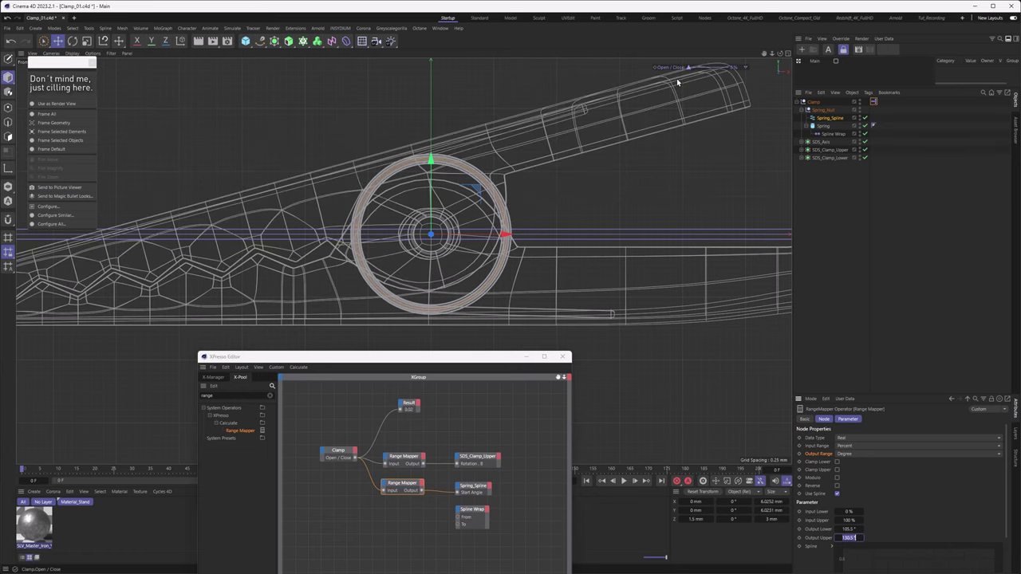
pyautogui.doubleClick(849, 537)
pyautogui.write('105.5-25')
pyautogui.press('Return')
pyautogui.moveTo(688, 68); pyautogui.dragTo(667, 88)
pyautogui.moveTo(686, 67); pyautogui.dragTo(669, 86)
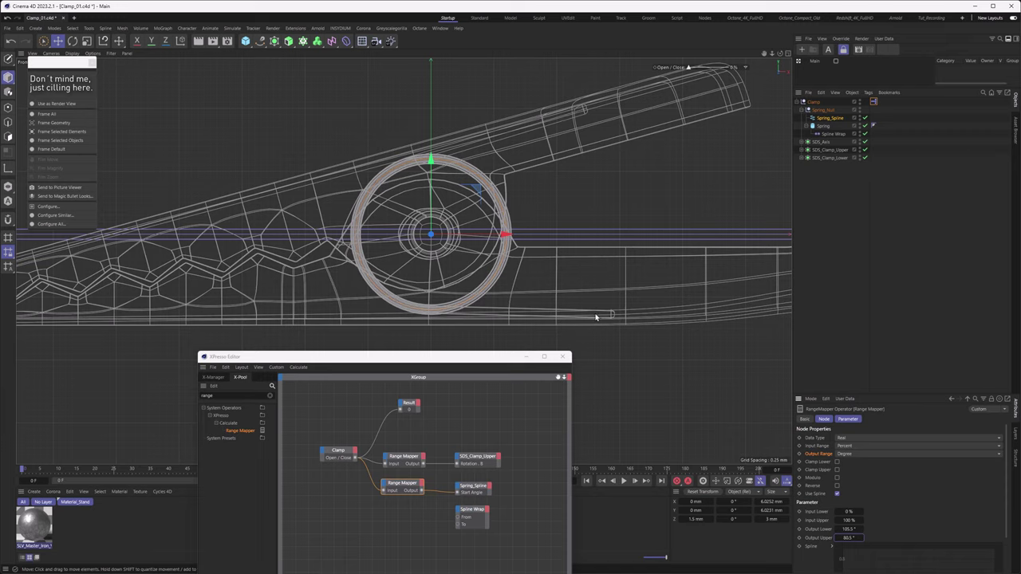
# Step: Try 105 % as the Spline Wrap's To value while watching the end of the spring
pyautogui.click(830, 133)
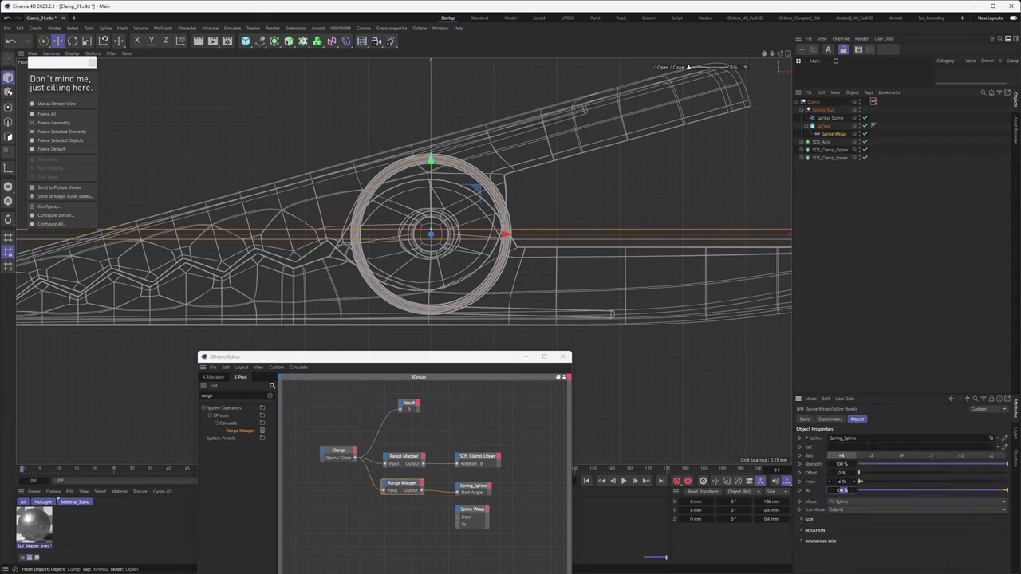
pyautogui.write('105')
pyautogui.press('Return')
pyautogui.press('Up')
# Step: Duplicate the spring Range Mapper beside the Spline Wrap node, set its Output Range to Percent and wire Open / Close into it
pyautogui.click(406, 492)
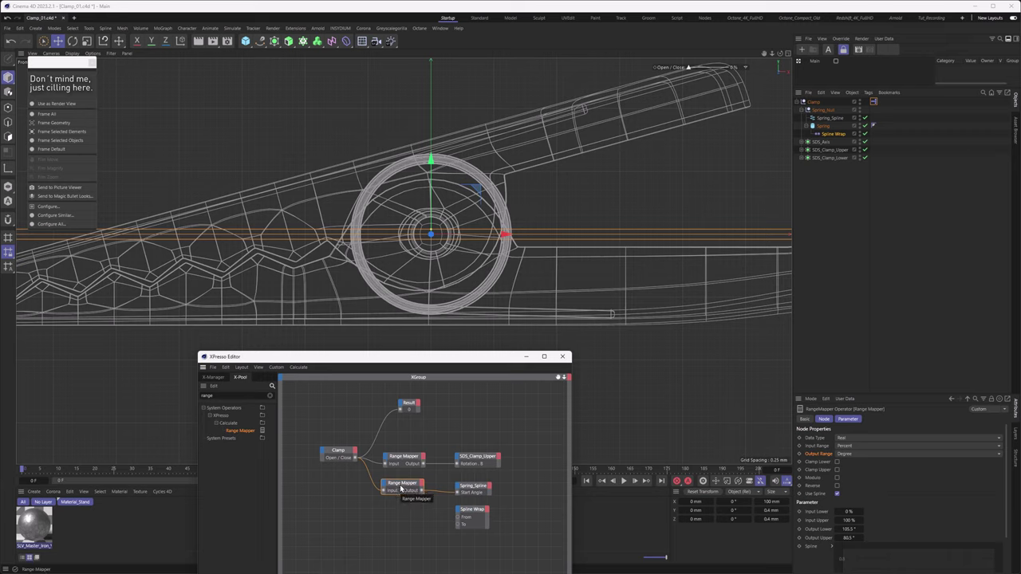
pyautogui.keyDown('ctrl'); pyautogui.moveTo(401, 489); pyautogui.dragTo(400, 518); pyautogui.keyUp('ctrl')
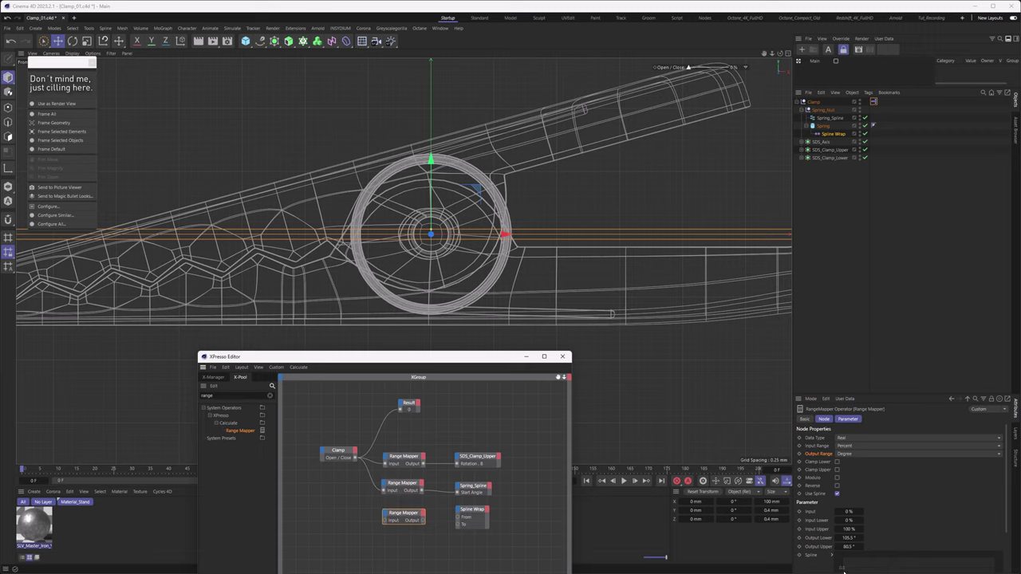
pyautogui.click(845, 455)
pyautogui.click(852, 491)
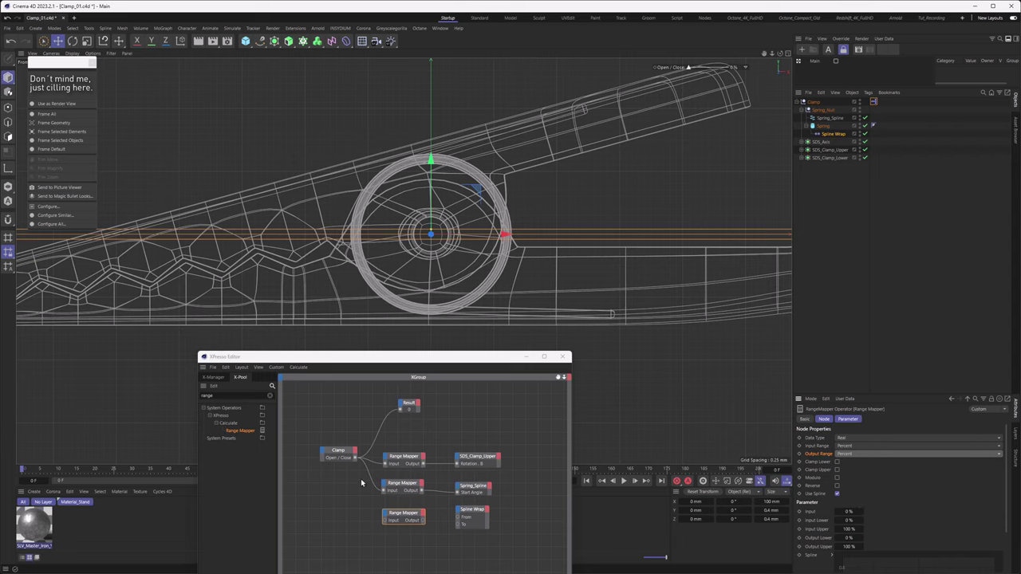
pyautogui.moveTo(356, 459); pyautogui.dragTo(387, 522)
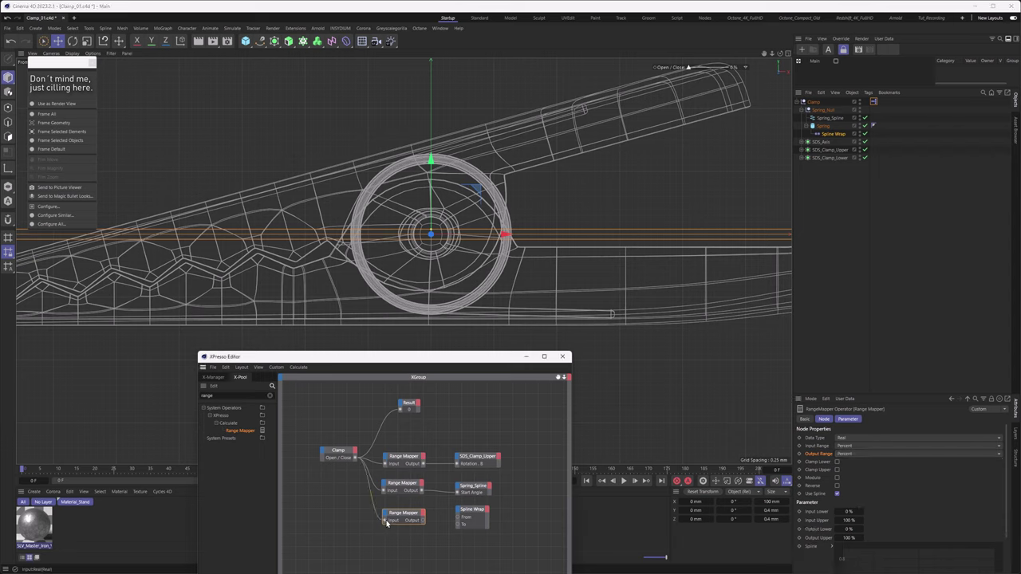
# Step: Set the third Range Mapper's Output Lower to 106 % and Output Upper to 105.9 %, and wire its Output into Spline Wrap's To
pyautogui.doubleClick(848, 529)
pyautogui.write('100')
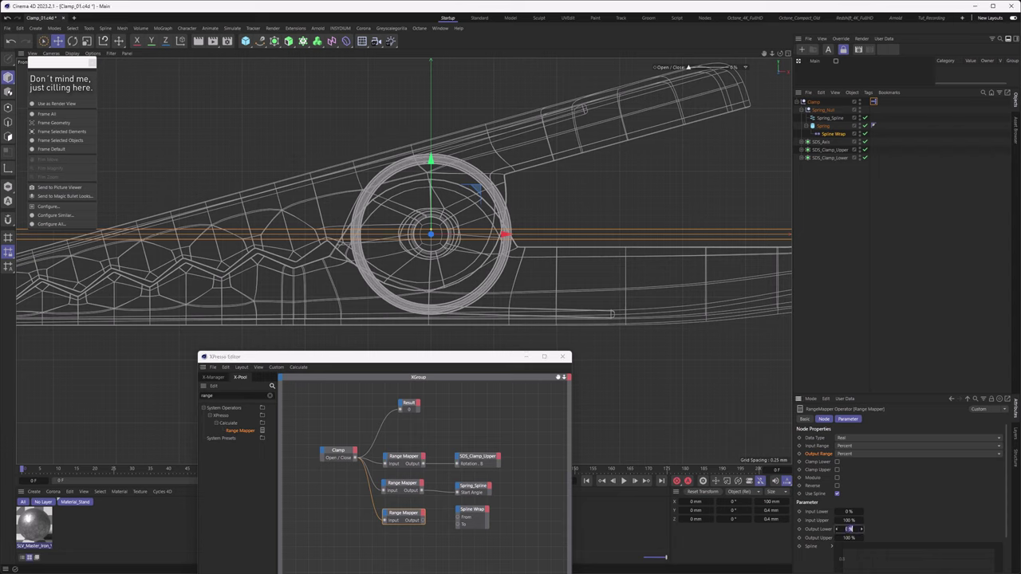
pyautogui.press('Return')
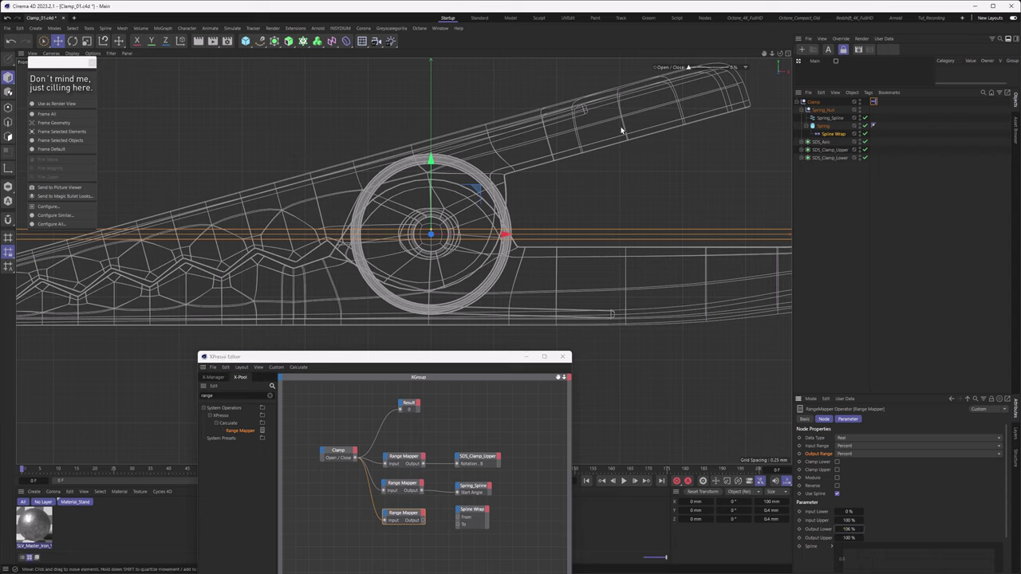
pyautogui.doubleClick(848, 537)
pyautogui.write('105')
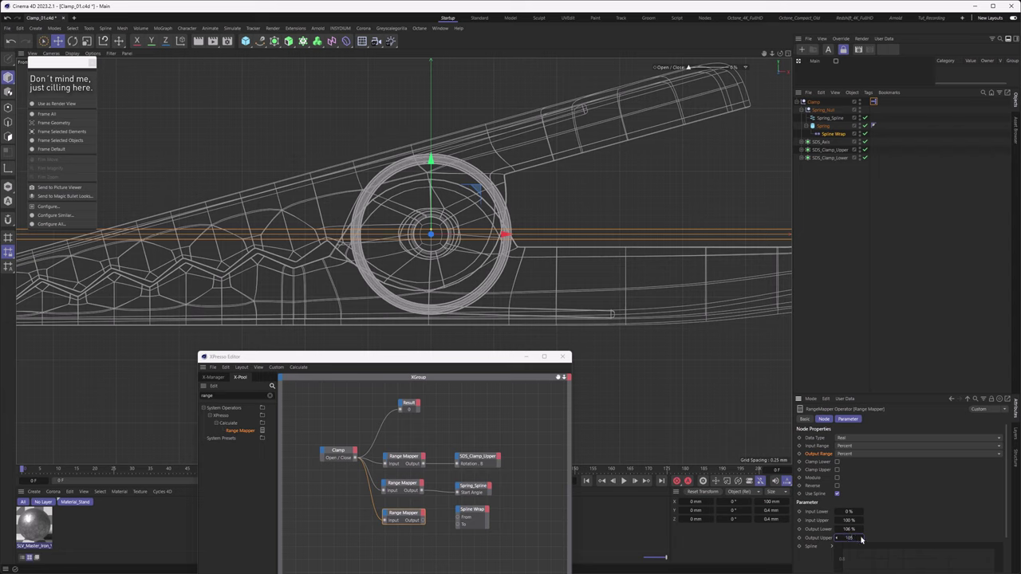
pyautogui.write('.9')
pyautogui.press('Return')
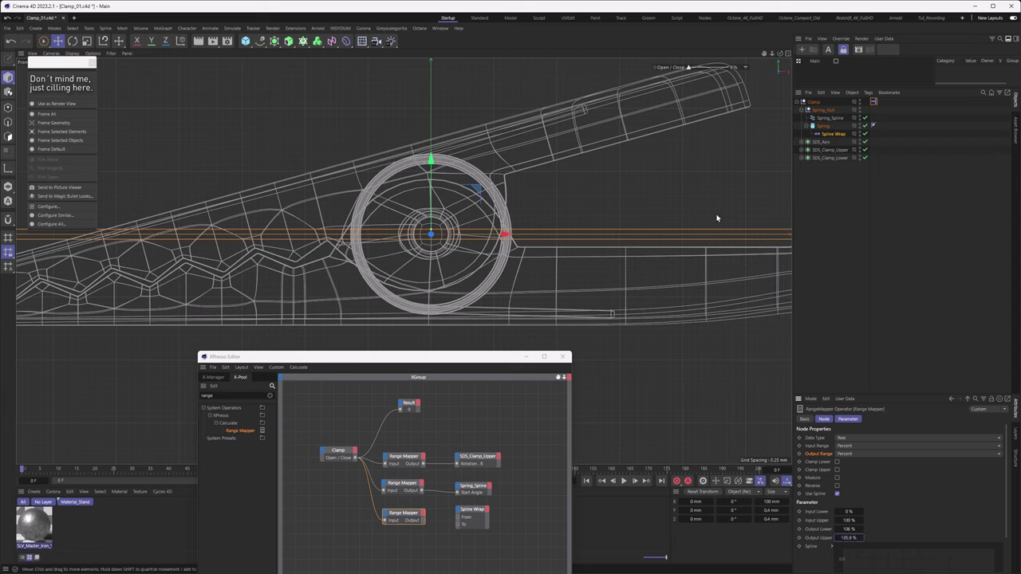
pyautogui.moveTo(425, 524); pyautogui.dragTo(457, 528)
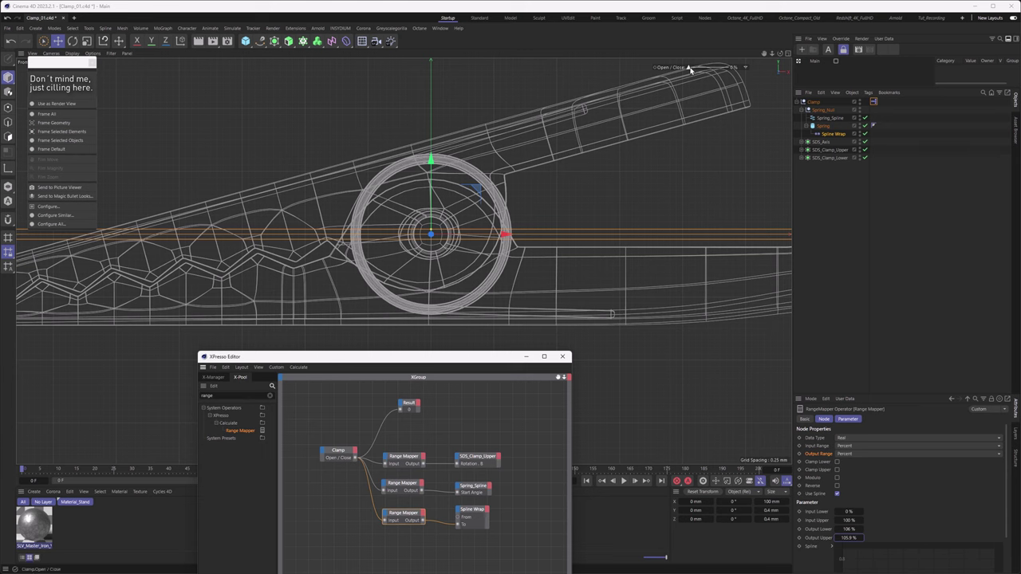
# Step: Test the spring's lower end with the Open / Close slider and try 105.85 % as the third Range Mapper's Output Upper
pyautogui.moveTo(689, 68); pyautogui.dragTo(645, 302)
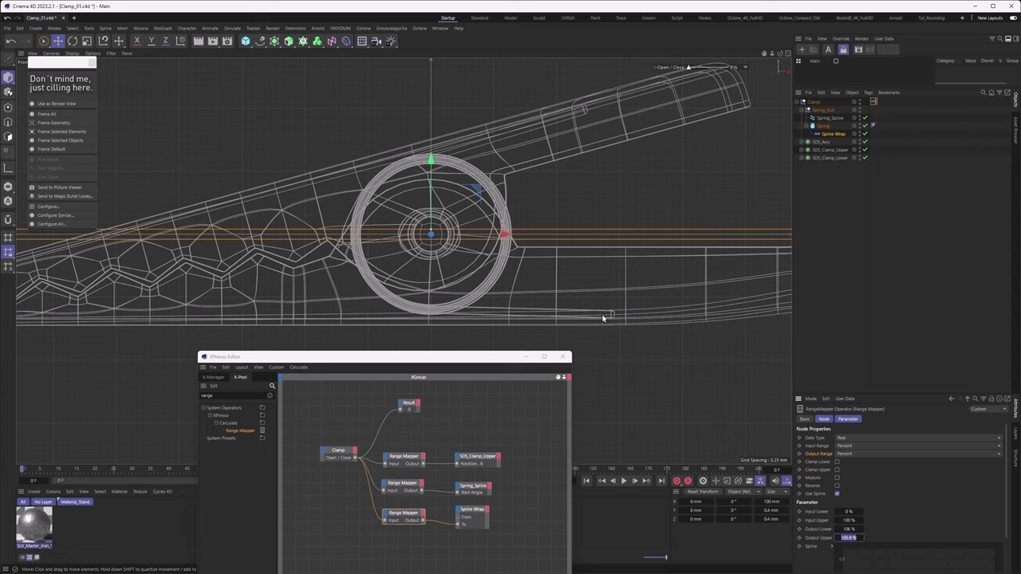
pyautogui.click(470, 510)
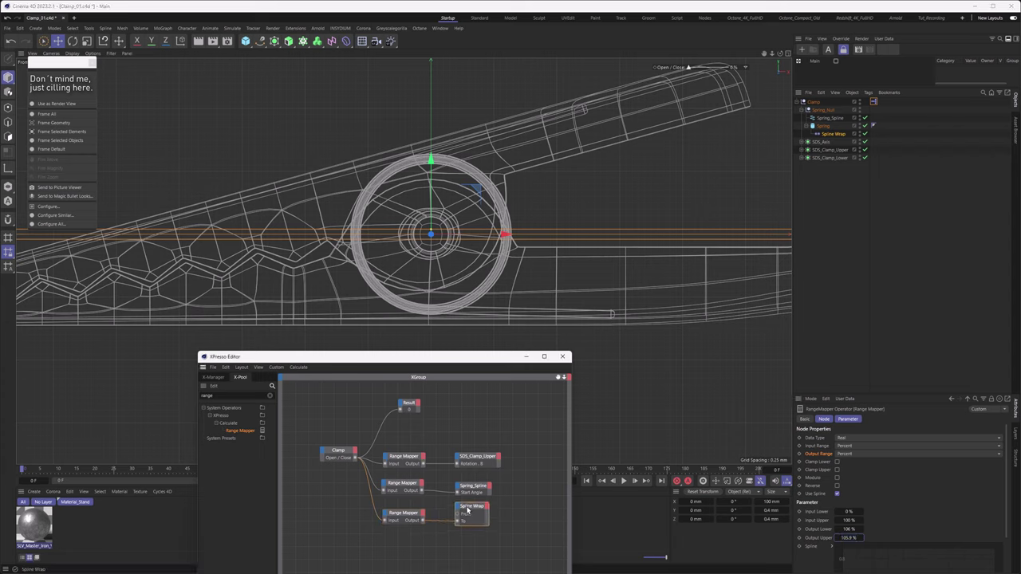
pyautogui.click(402, 515)
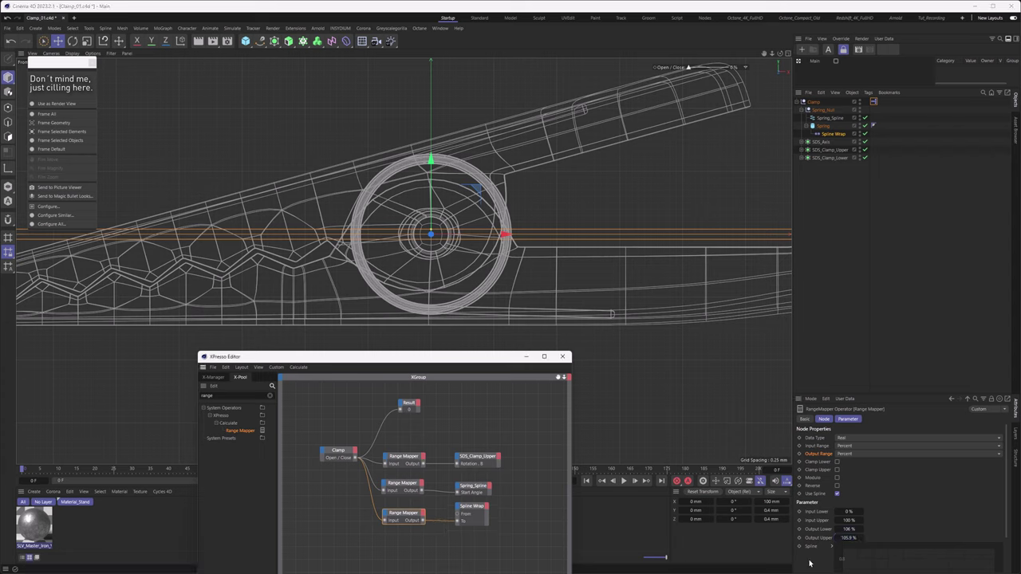
pyautogui.click(859, 539)
pyautogui.click(852, 538)
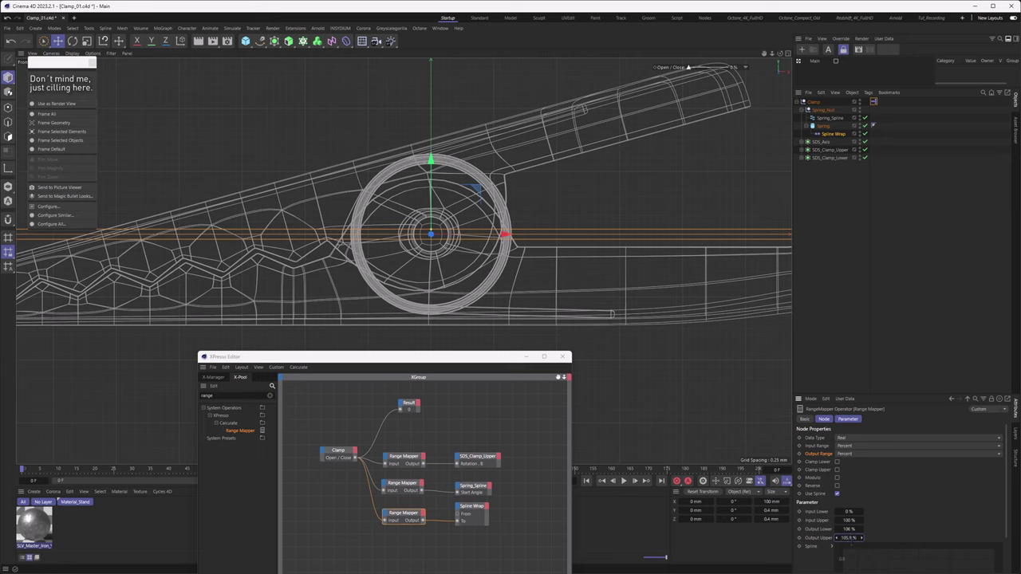
pyautogui.write('5')
pyautogui.moveTo(689, 67); pyautogui.dragTo(662, 94)
# Step: Fine-tune the third Range Mapper's Output Upper to 105.8375 % and inspect the spring's lower end up close
pyautogui.click(852, 538)
pyautogui.write('25')
pyautogui.click(852, 538)
pyautogui.press('BackSpace')
pyautogui.write('375')
pyautogui.scroll(10, 556, 317)
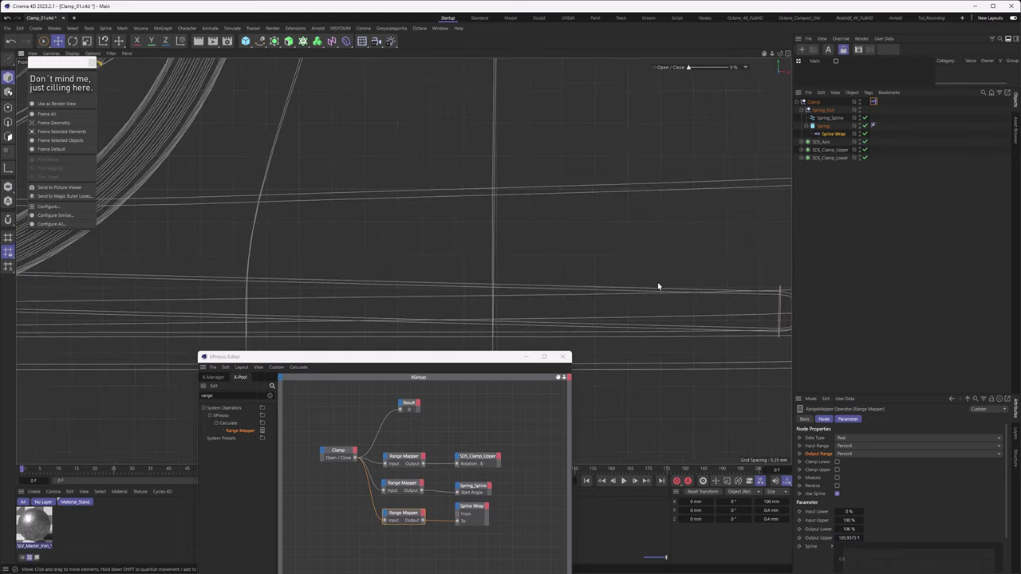
# Step: Test the Open / Close slider back to 0 % and check the spring's lower end against the lower clamp
pyautogui.moveTo(689, 68); pyautogui.dragTo(641, 82)
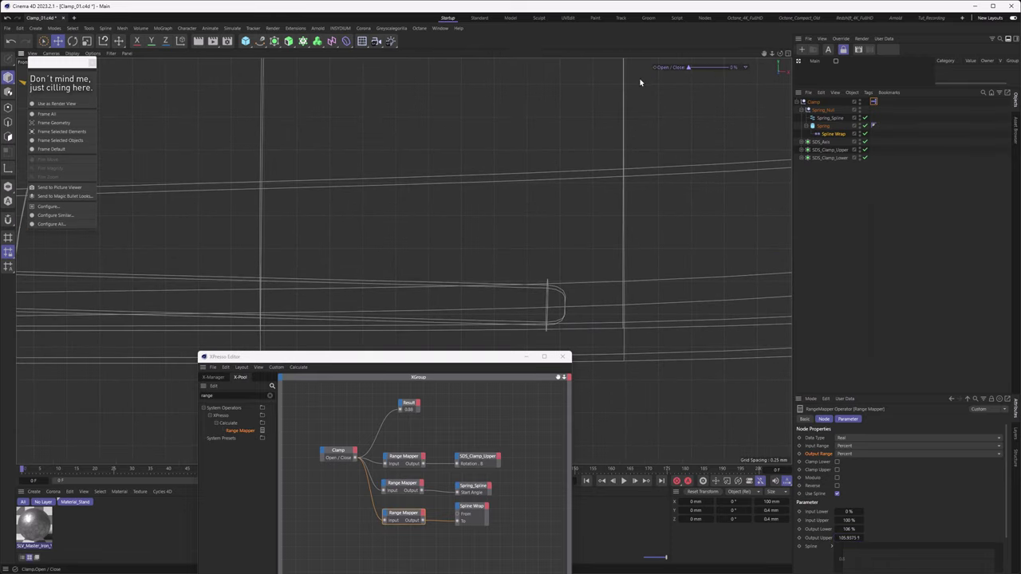
pyautogui.scroll(-10, 476, 240)
pyautogui.scroll(5, 408, 212)
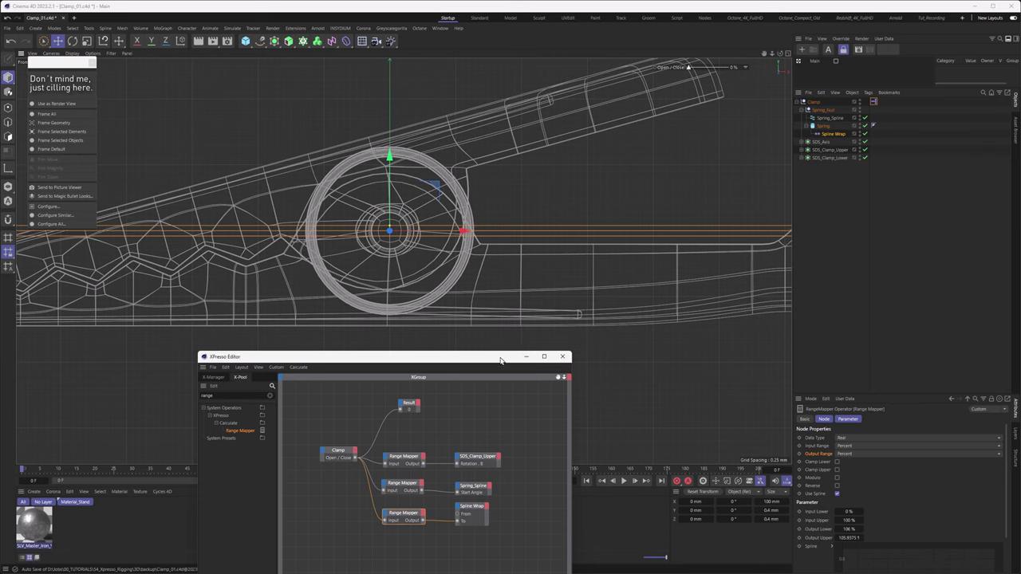
# Step: Tidy the XPresso layout by aligning the Clamp, Result, Range Mapper and target nodes in compact rows, and close the editor
pyautogui.moveTo(500, 362); pyautogui.dragTo(596, 151)
pyautogui.moveTo(505, 245); pyautogui.dragTo(504, 236)
pyautogui.moveTo(577, 244); pyautogui.dragTo(559, 238)
pyautogui.moveTo(506, 271); pyautogui.dragTo(505, 263)
pyautogui.moveTo(576, 276); pyautogui.dragTo(557, 267)
pyautogui.moveTo(501, 300); pyautogui.dragTo(501, 286)
pyautogui.moveTo(570, 293); pyautogui.dragTo(552, 287)
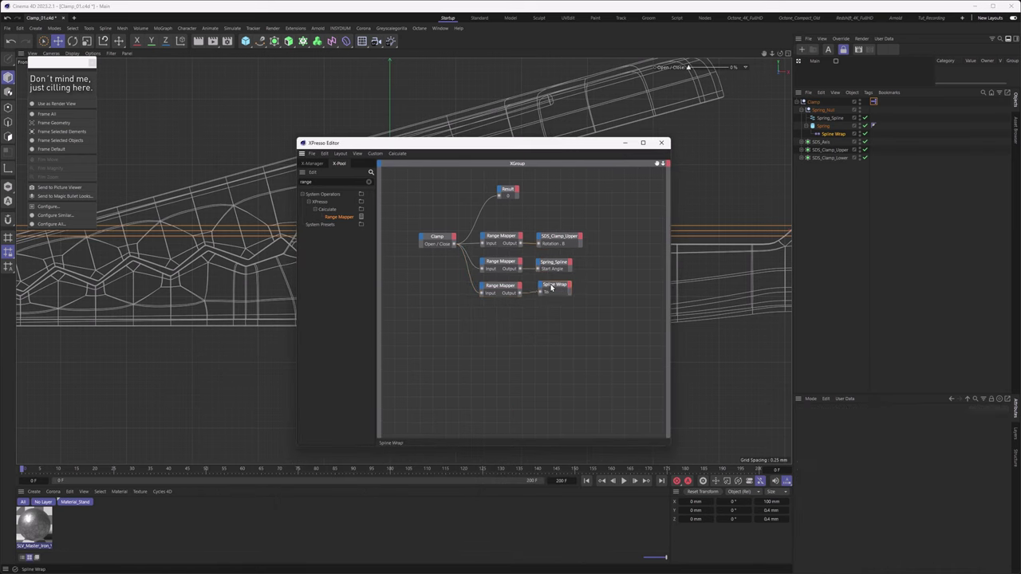
pyautogui.moveTo(437, 237); pyautogui.dragTo(439, 236)
pyautogui.moveTo(508, 189); pyautogui.dragTo(495, 197)
pyautogui.click(562, 238)
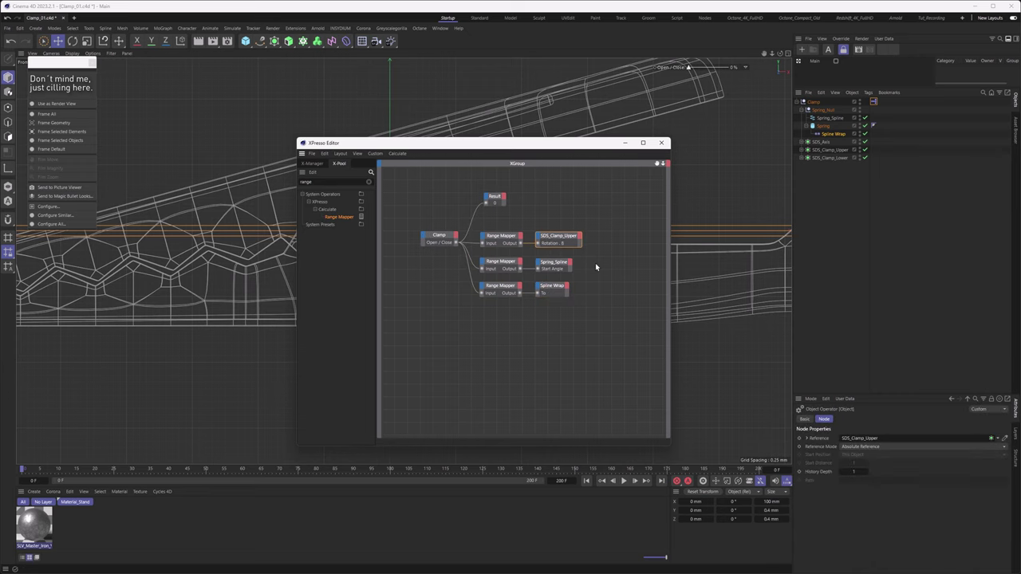
pyautogui.click(662, 143)
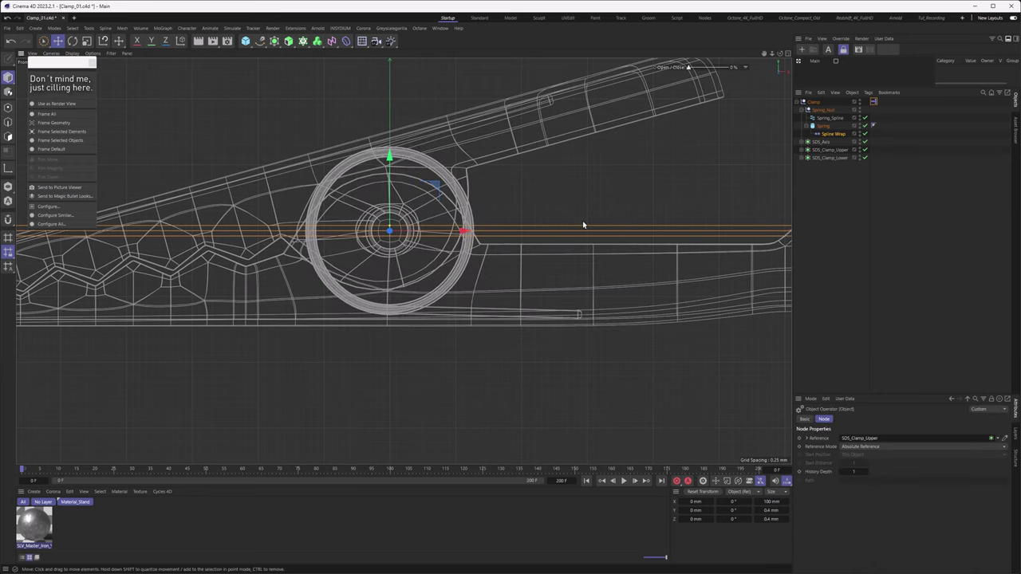
# Step: Inspect the coiled spring and its fit inside the clamp in the perspective view, from the rear and the side
pyautogui.press('F1')
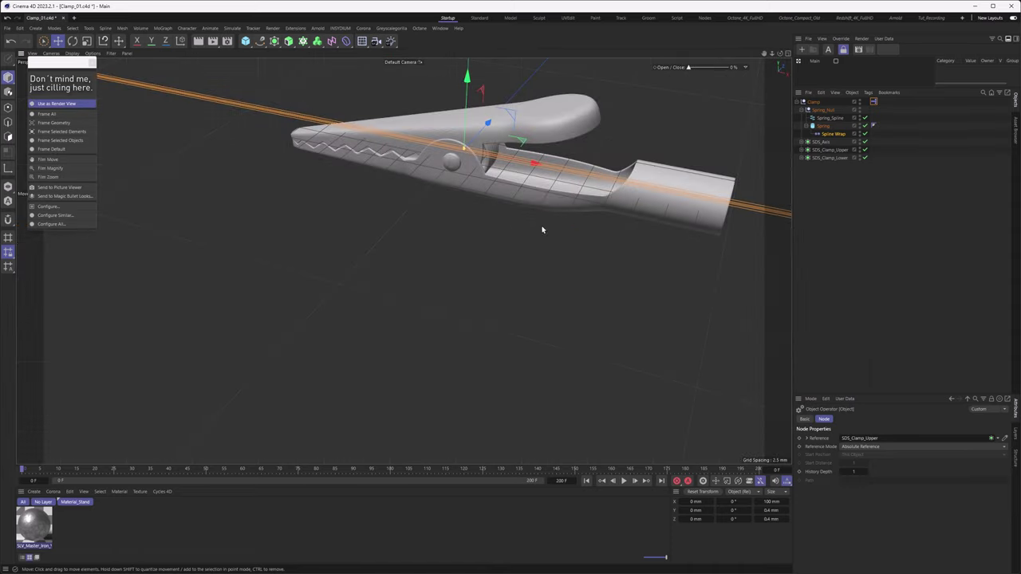
pyautogui.keyDown('alt'); pyautogui.moveTo(541, 186); pyautogui.dragTo(481, 273, button='middle'); pyautogui.keyUp('alt')
pyautogui.keyDown('alt'); pyautogui.moveTo(470, 248); pyautogui.dragTo(532, 225, button='right'); pyautogui.keyUp('alt')
pyautogui.keyDown('alt'); pyautogui.moveTo(531, 224); pyautogui.dragTo(551, 209); pyautogui.keyUp('alt')
pyautogui.keyDown('alt'); pyautogui.moveTo(551, 209); pyautogui.dragTo(455, 248, button='right'); pyautogui.keyUp('alt')
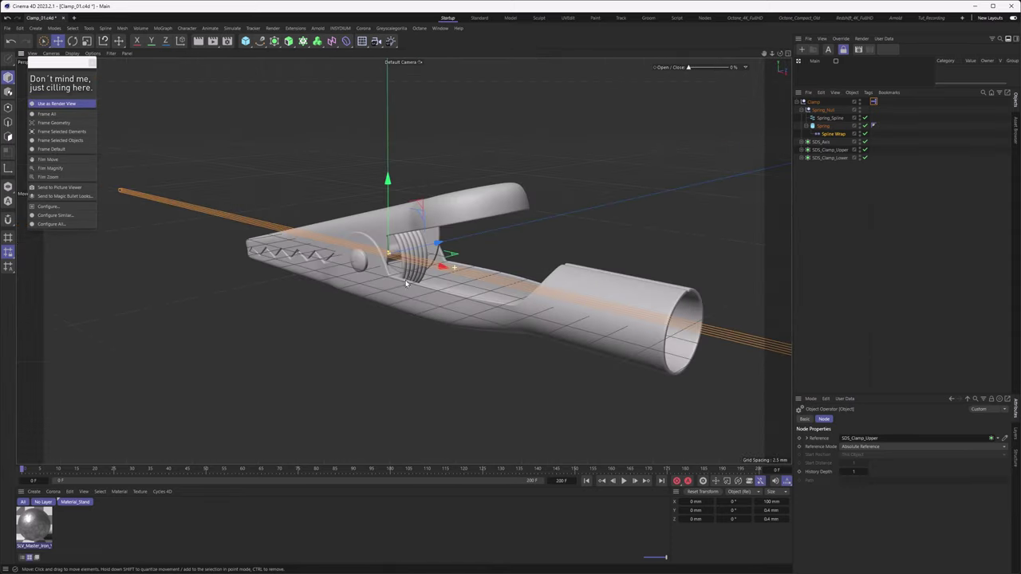
pyautogui.keyDown('alt'); pyautogui.moveTo(454, 247); pyautogui.dragTo(343, 239); pyautogui.keyUp('alt')
pyautogui.moveTo(689, 67)
pyautogui.mouseDown()
pyautogui.moveTo(742, 73)
pyautogui.moveTo(688, 70)
pyautogui.mouseUp()
pyautogui.scroll(4, 419, 220)
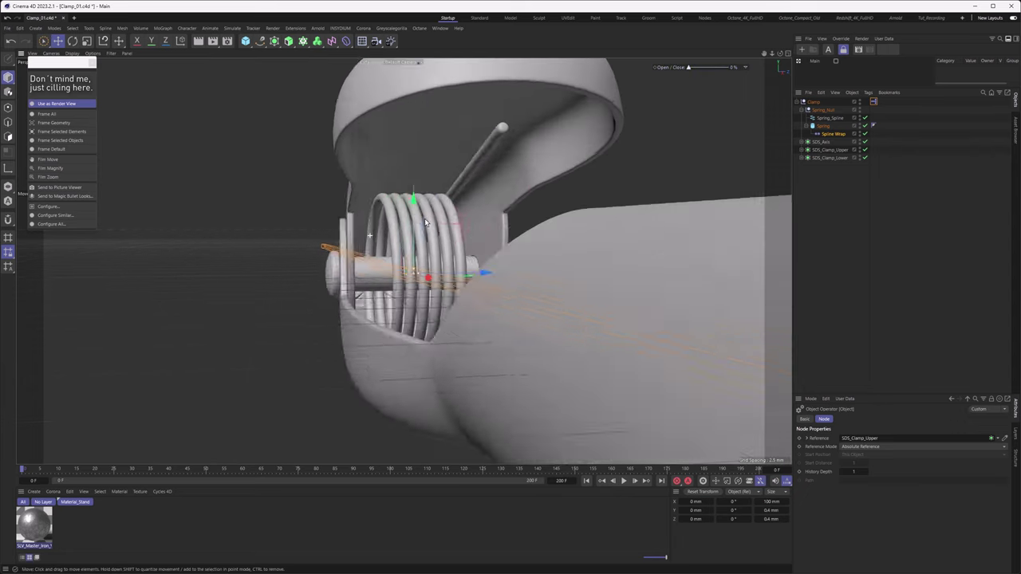
pyautogui.keyDown('alt'); pyautogui.moveTo(419, 221); pyautogui.dragTo(538, 271); pyautogui.keyUp('alt')
pyautogui.scroll(-3, 538, 271)
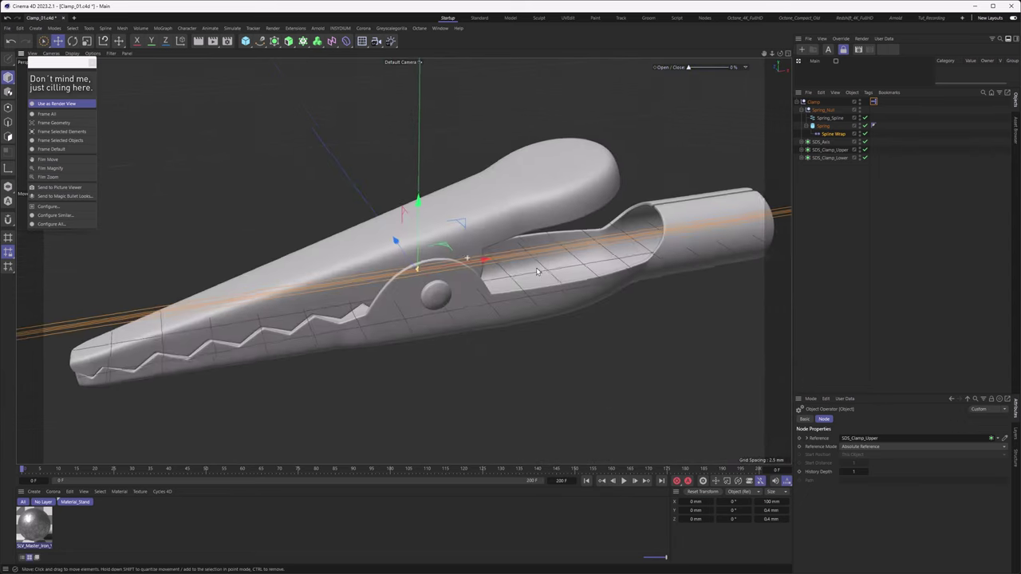
# Step: Set Open / Close to 100 % with the whole clamp framed in the perspective view
pyautogui.keyDown('alt'); pyautogui.moveTo(418, 260); pyautogui.dragTo(506, 249, button='middle'); pyautogui.keyUp('alt')
pyautogui.scroll(-4, 505, 247)
pyautogui.moveTo(691, 69); pyautogui.dragTo(748, 74)
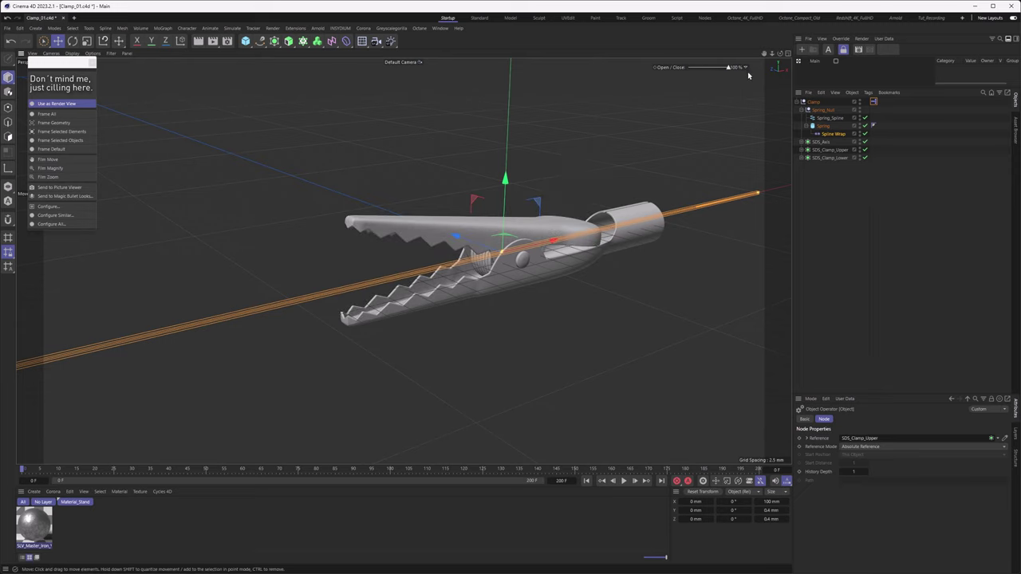
pyautogui.keyDown('alt'); pyautogui.moveTo(492, 265); pyautogui.dragTo(745, 173); pyautogui.keyUp('alt')
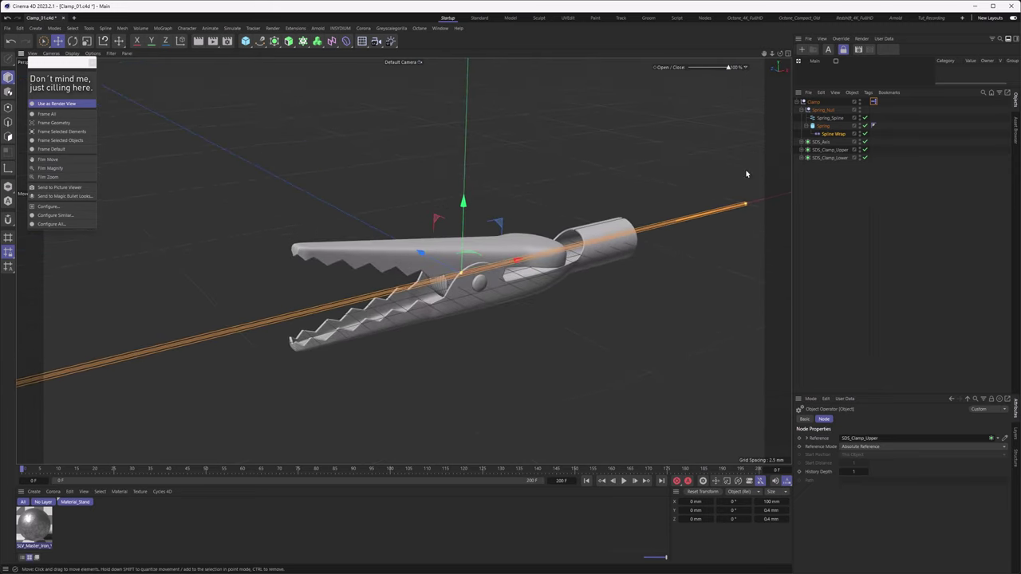
# Step: Hide the Spline Wrap in both viewport and render, and clear the object selection
pyautogui.keyDown('alt'); pyautogui.doubleClick(861, 136); pyautogui.keyUp('alt')
pyautogui.keyDown('alt'); pyautogui.moveTo(509, 267); pyautogui.dragTo(477, 286); pyautogui.keyUp('alt')
pyautogui.click(697, 264)
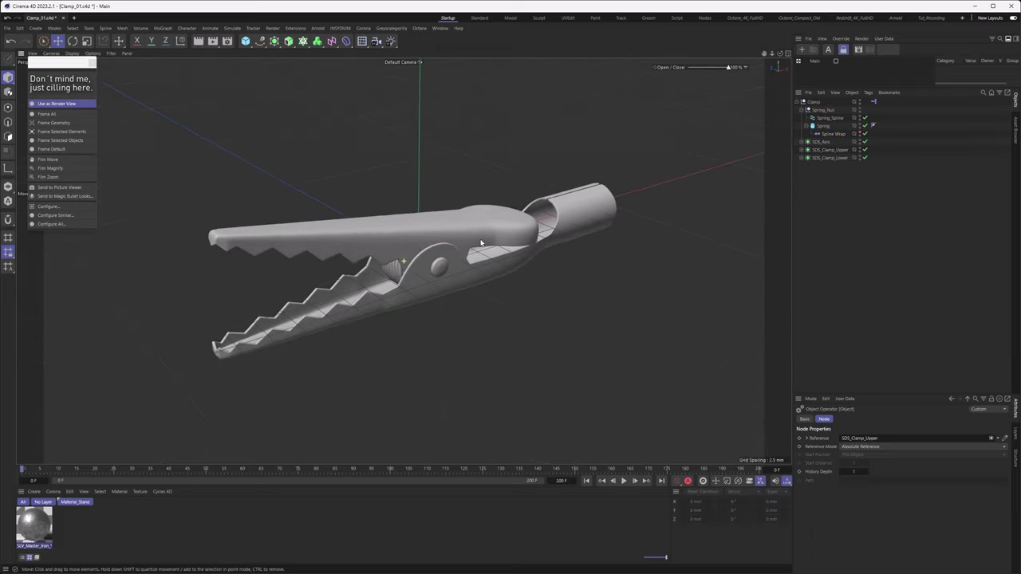